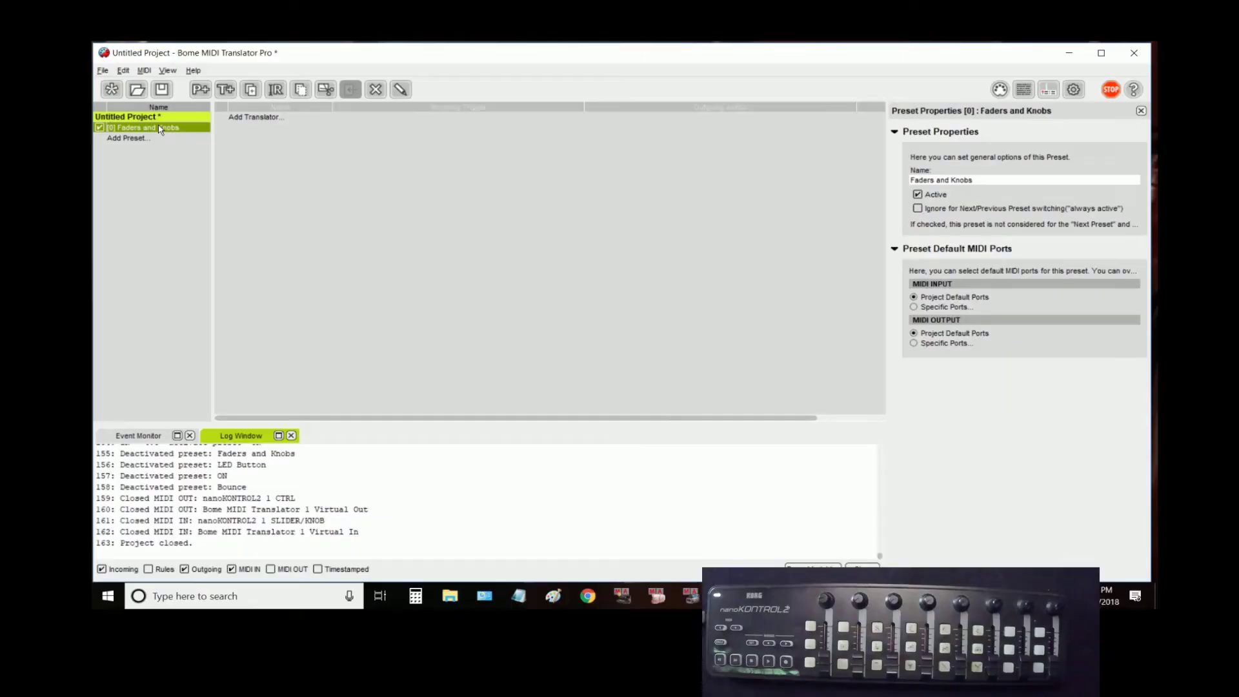
Add a translator and route nanoKONTROL2 SLIDER/KNOB to Virtual Out, opening both ports
{"action": "double_click", "coordinate": [300, 118]}
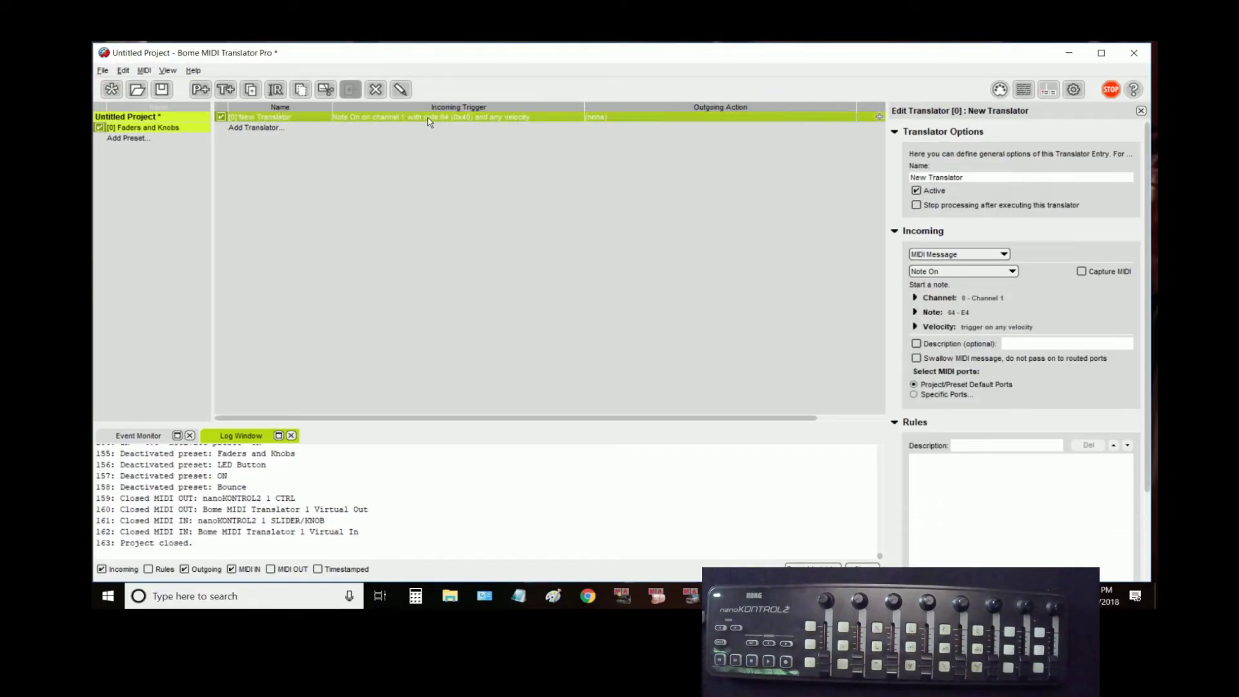
{"action": "left_click", "coordinate": [1000, 91]}
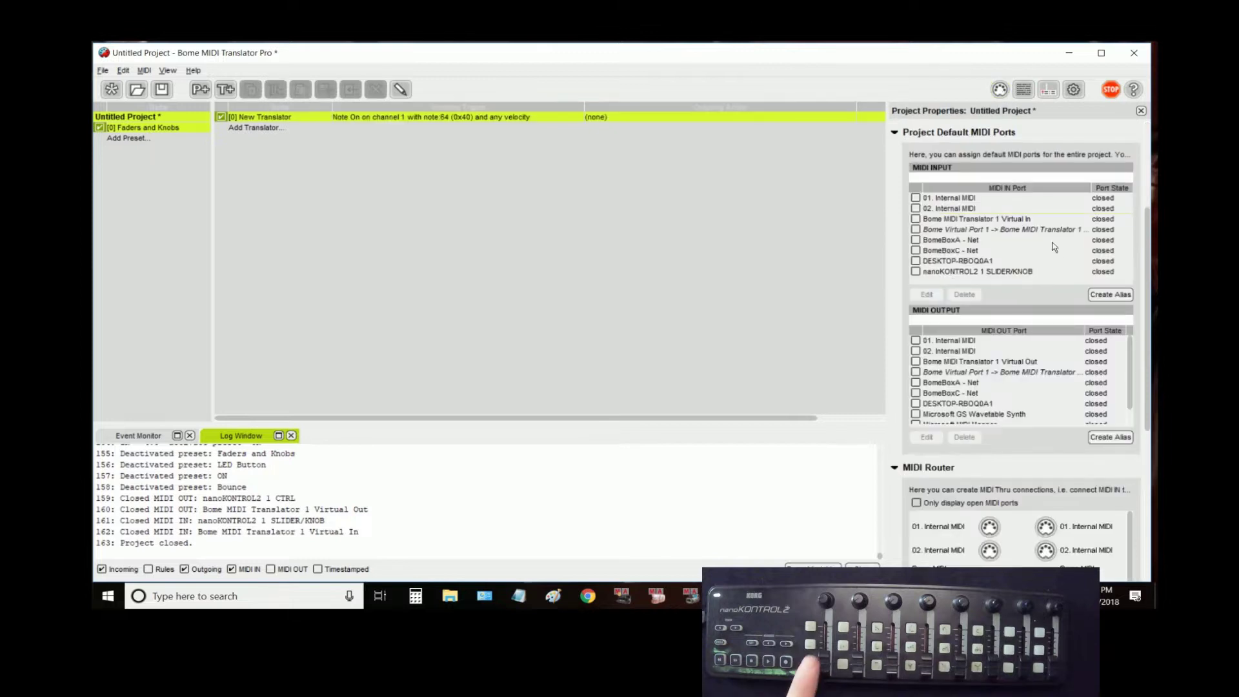
{"action": "scroll", "coordinate": [1054, 470], "scroll_direction": "down", "scroll_amount": 3}
{"action": "scroll", "coordinate": [1055, 417], "scroll_direction": "down", "scroll_amount": 2}
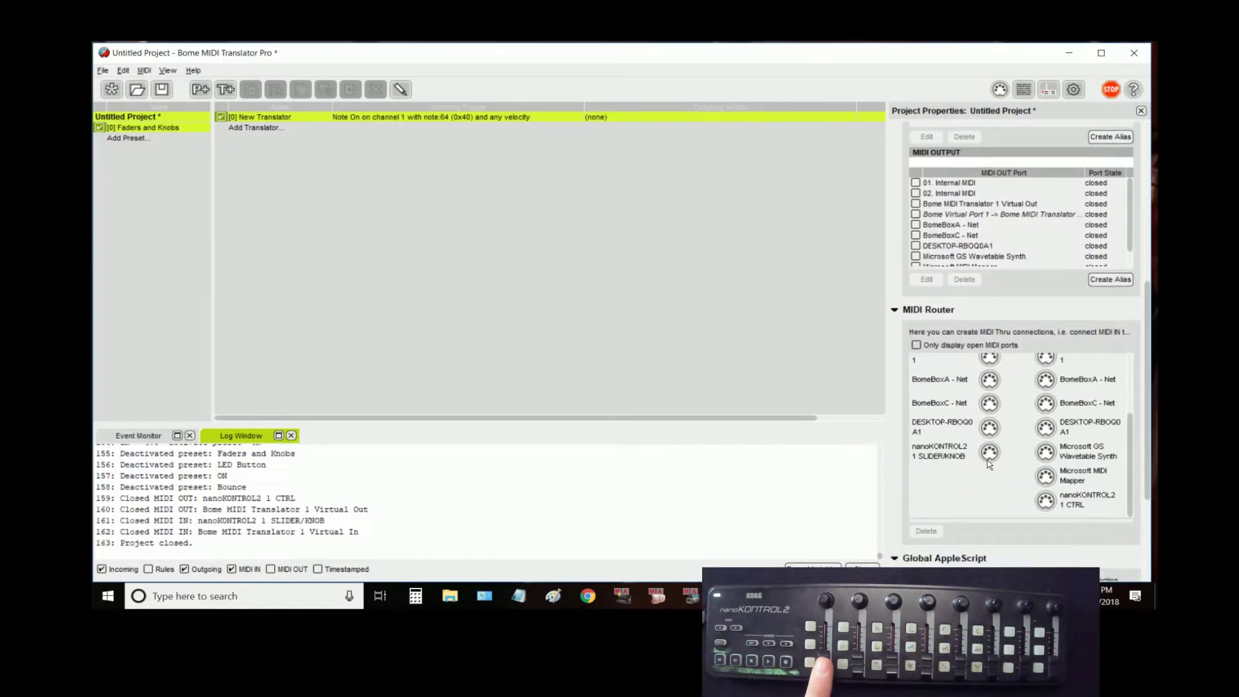
{"action": "left_click_drag", "start_coordinate": [990, 454], "coordinate": [1045, 421]}
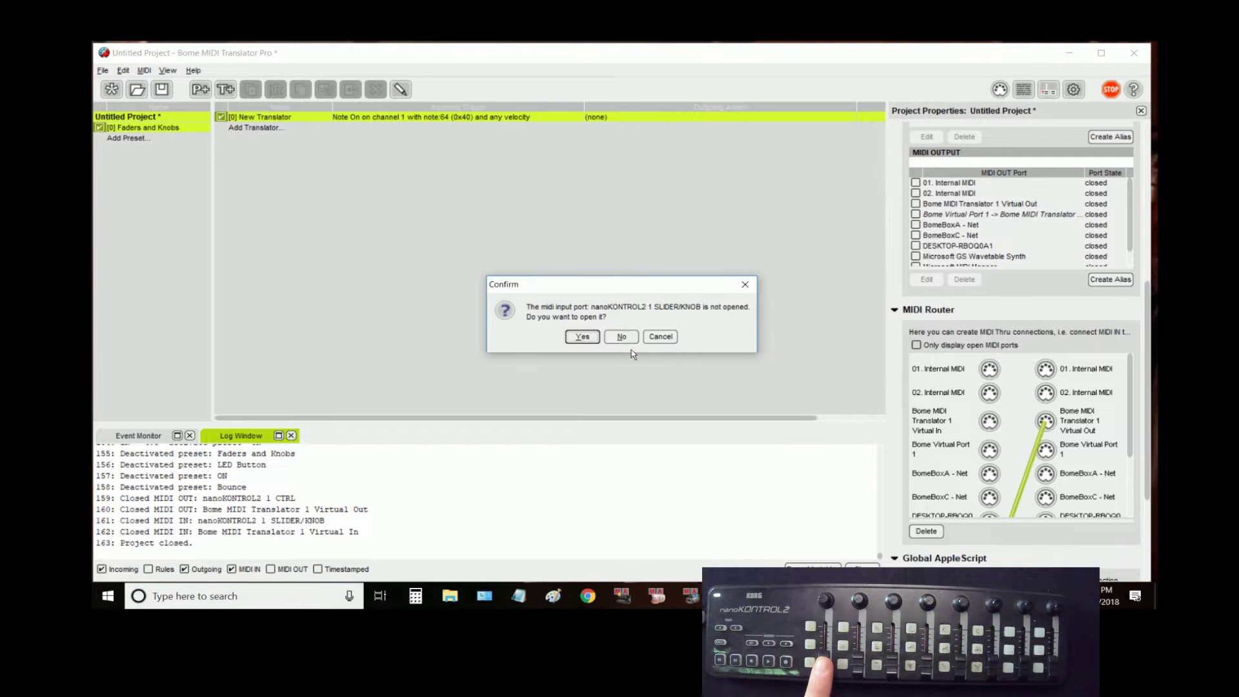
{"action": "left_click", "coordinate": [593, 338]}
{"action": "left_click", "coordinate": [587, 337]}
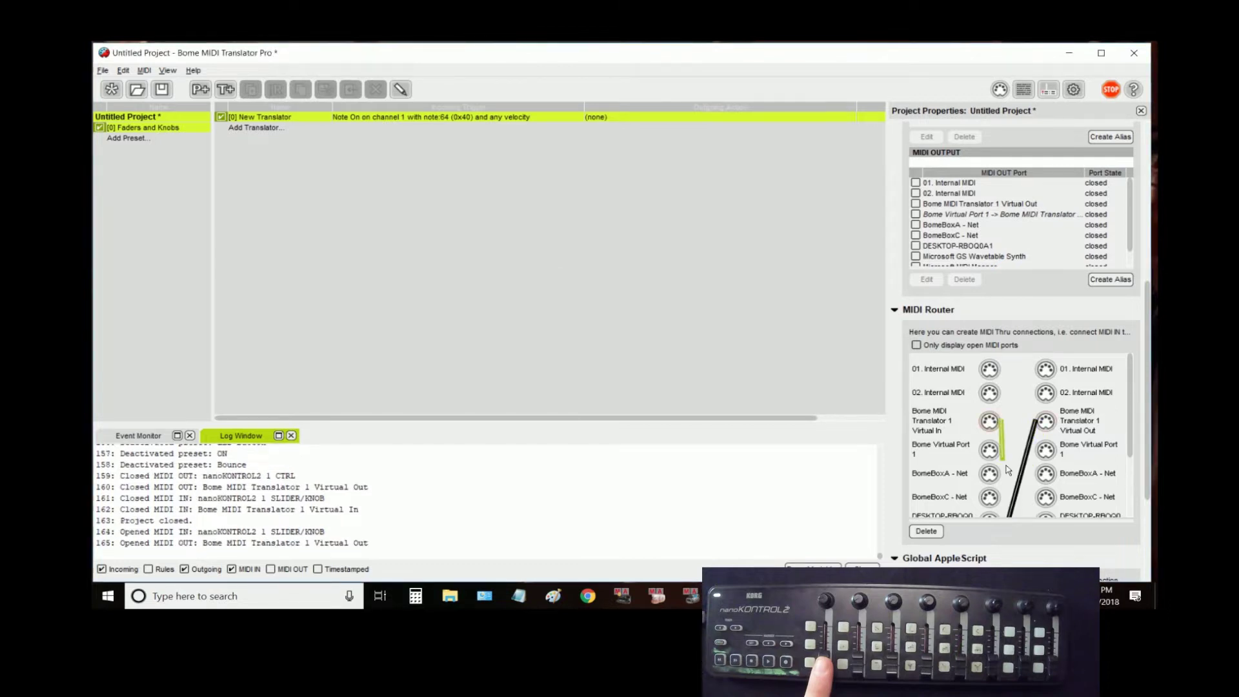
Route Virtual In to the nanoKONTROL2 CTRL output, opening both ports
{"action": "scroll", "coordinate": [1017, 488], "scroll_direction": "down", "scroll_amount": 2}
{"action": "left_click_drag", "start_coordinate": [1047, 508], "coordinate": [1046, 501]}
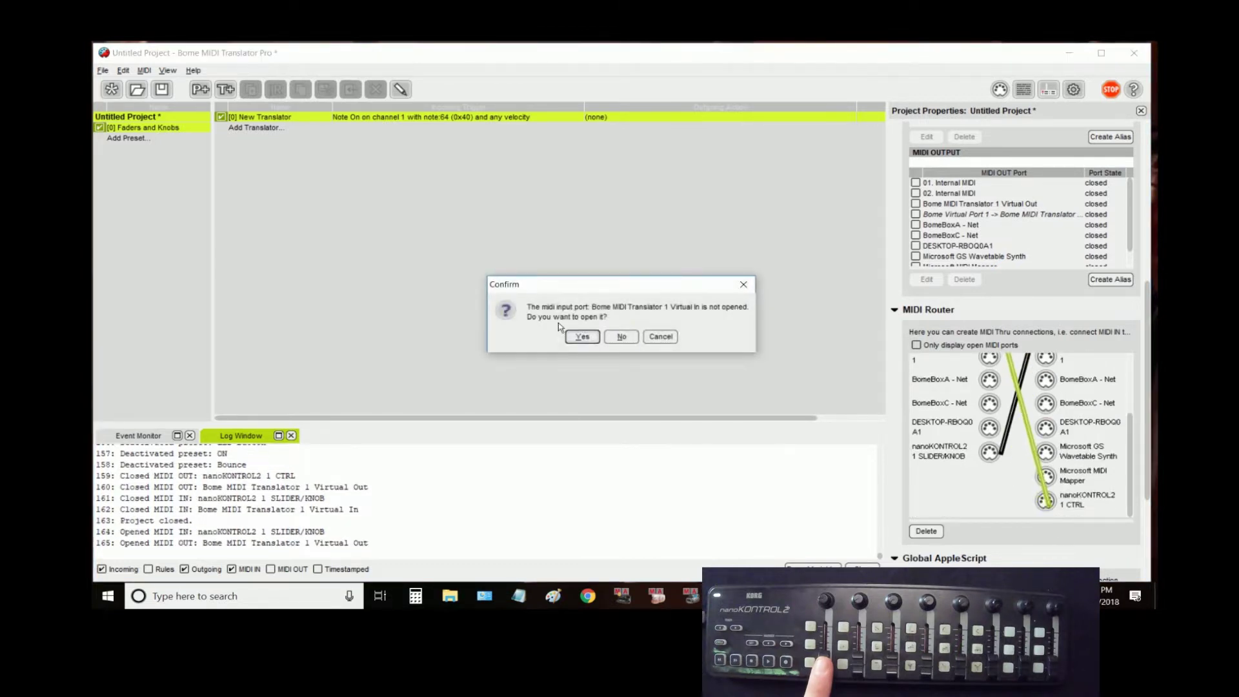
{"action": "left_click", "coordinate": [583, 339]}
{"action": "left_click", "coordinate": [583, 339]}
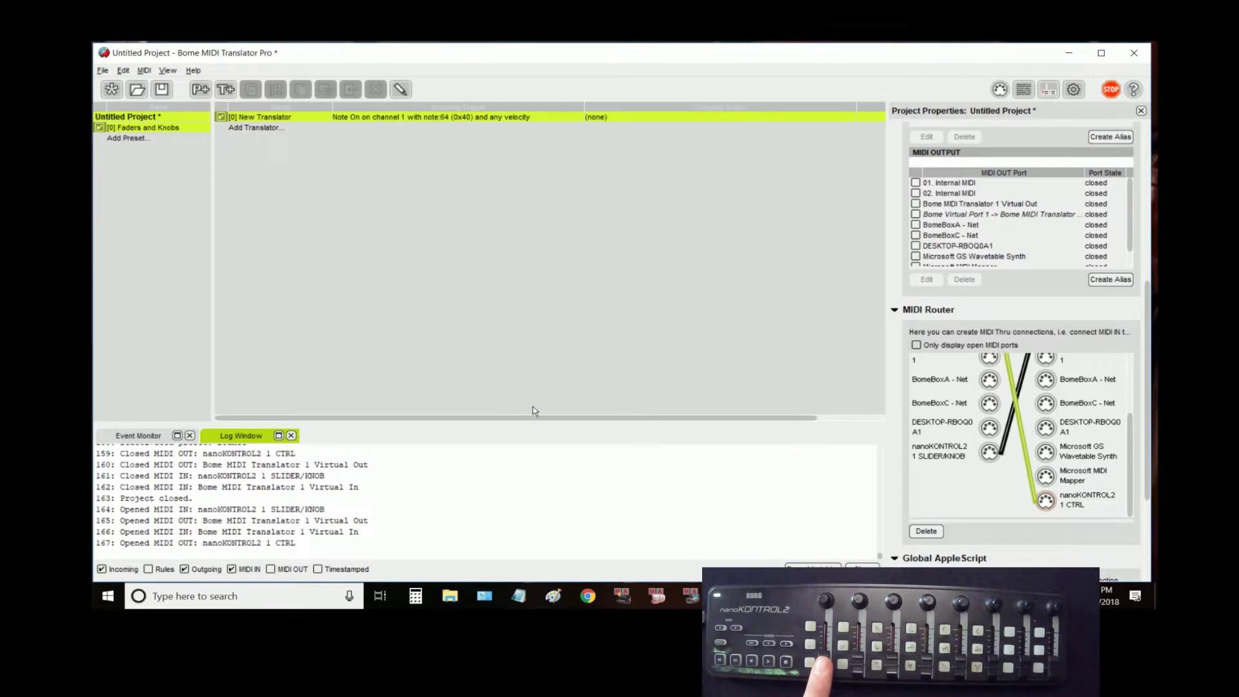
{"action": "left_click", "coordinate": [459, 128]}
Set translator [0]'s trigger to the captured fader Control Change CC#0
{"action": "left_click", "coordinate": [463, 120]}
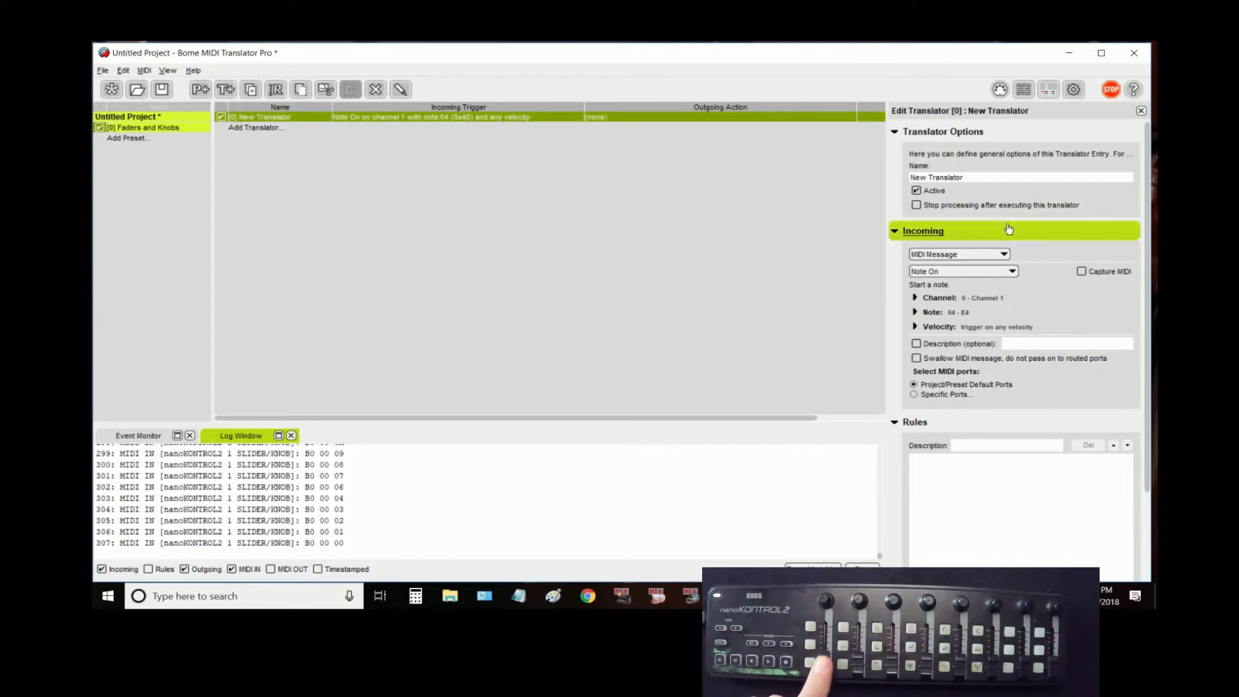
{"action": "left_click", "coordinate": [1081, 272]}
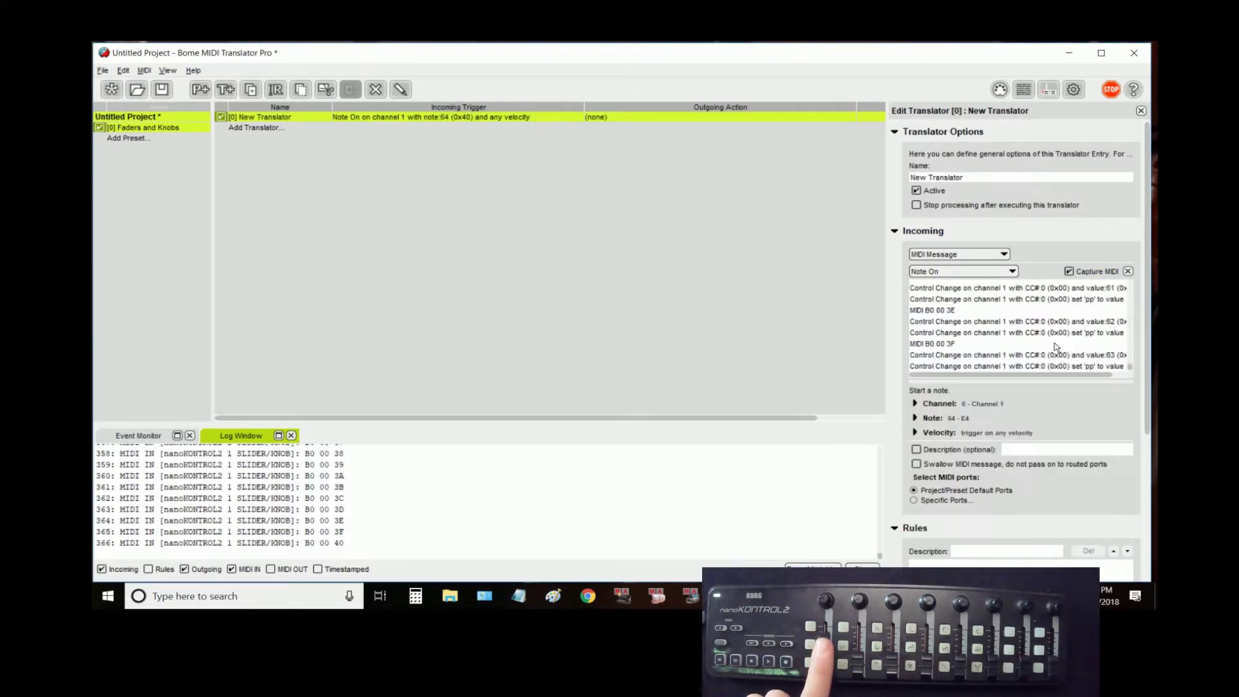
{"action": "left_click", "coordinate": [1059, 333]}
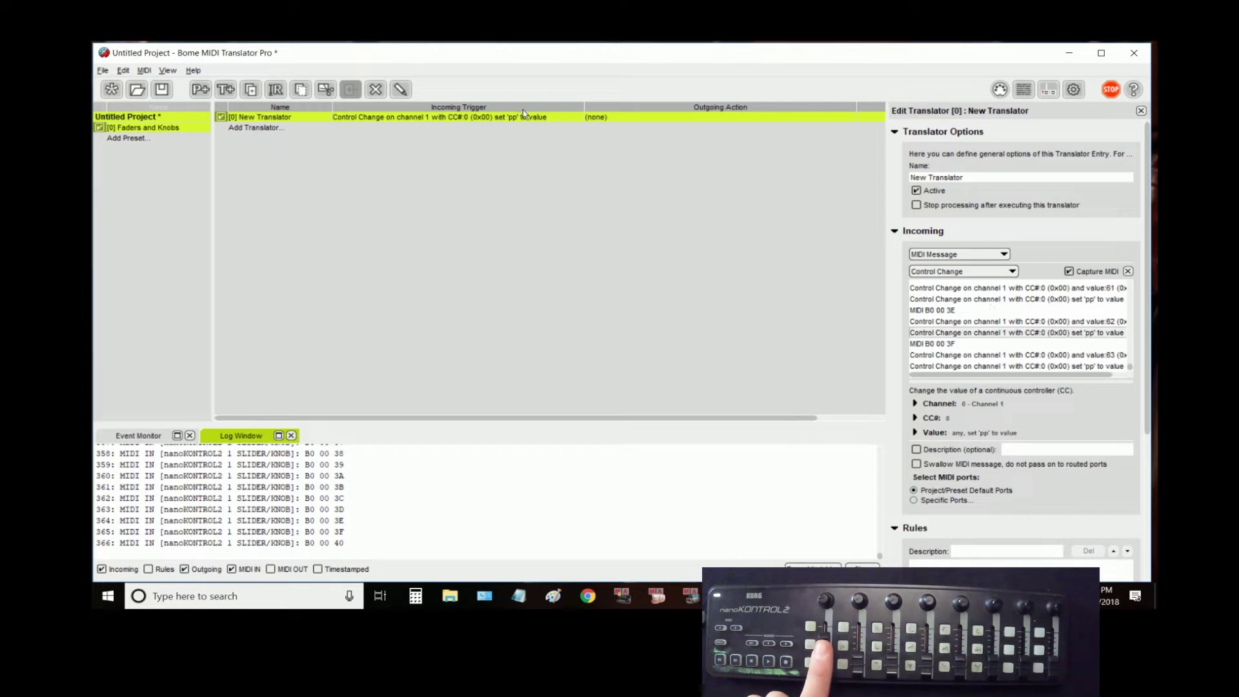
Make the output a Note On note 0 with velocity pp, swallowing the incoming CC
{"action": "scroll", "coordinate": [1020, 465], "scroll_direction": "down", "scroll_amount": 5}
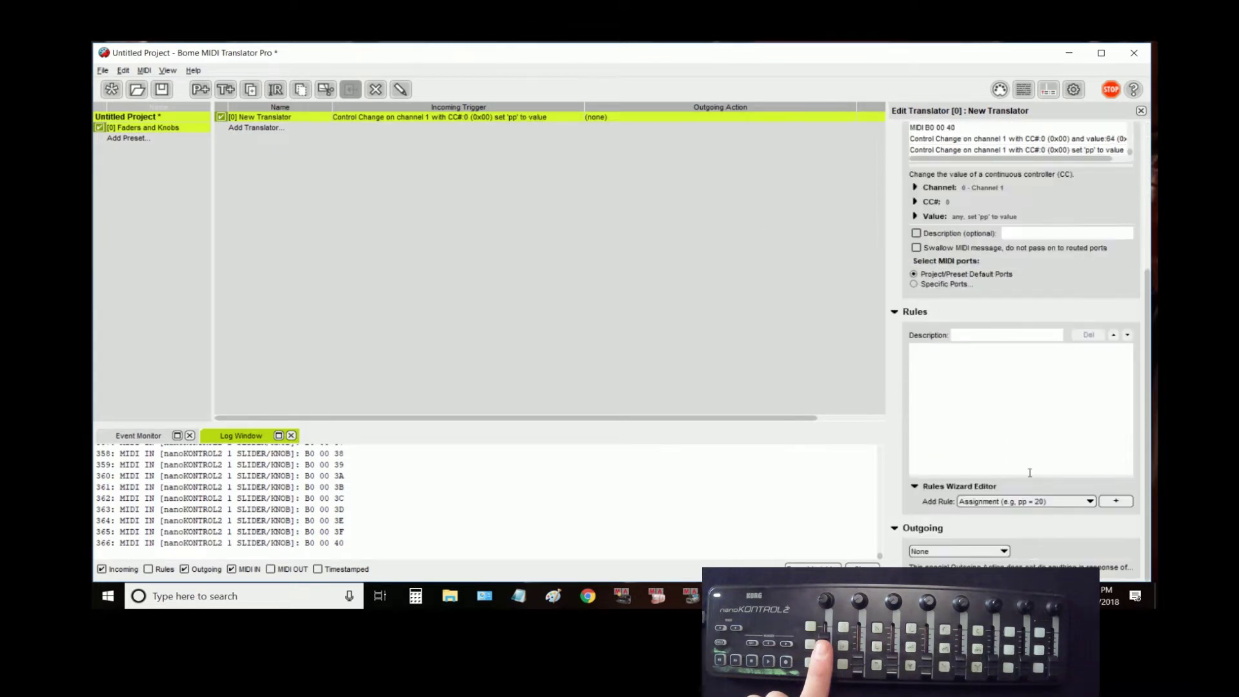
{"action": "left_click", "coordinate": [987, 553]}
{"action": "left_click", "coordinate": [964, 505]}
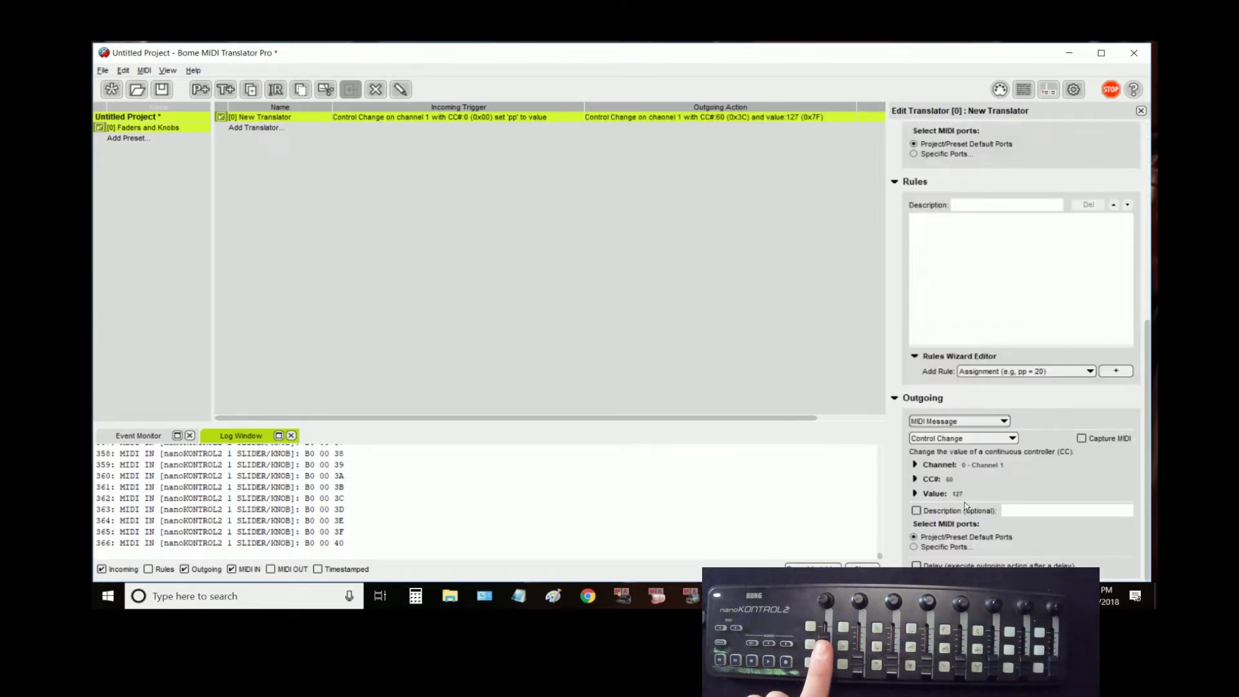
{"action": "left_click", "coordinate": [1082, 438]}
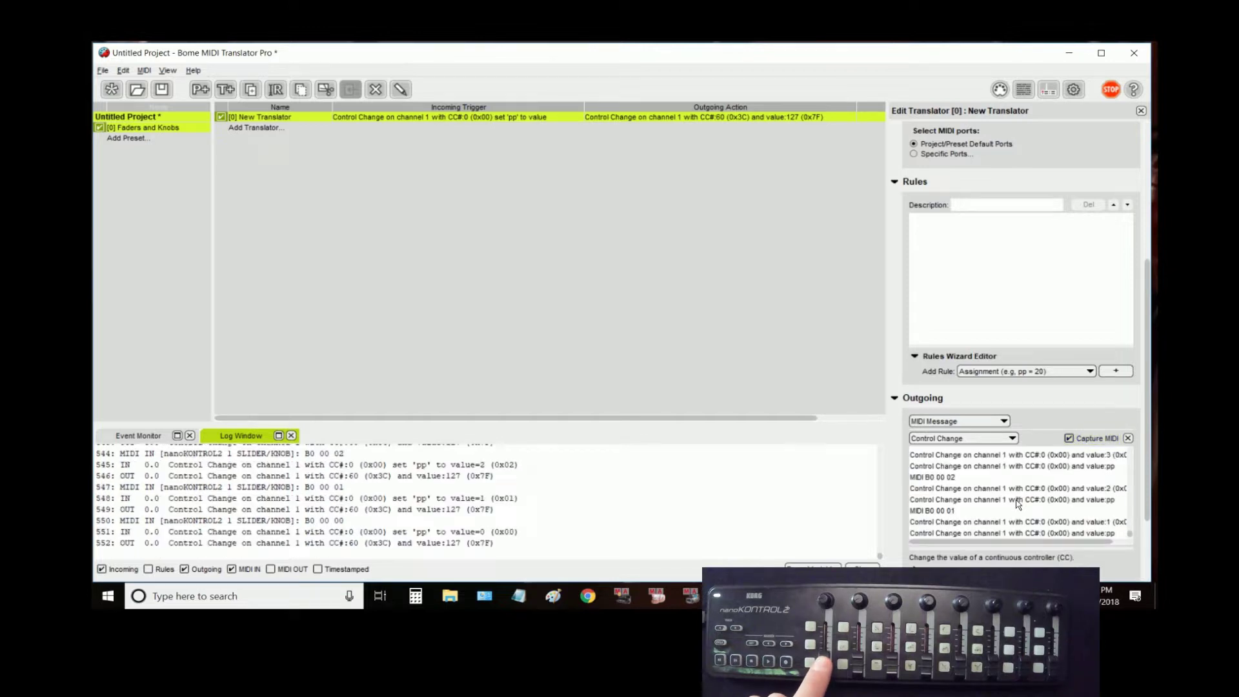
{"action": "left_click", "coordinate": [1017, 501]}
{"action": "left_click", "coordinate": [998, 442]}
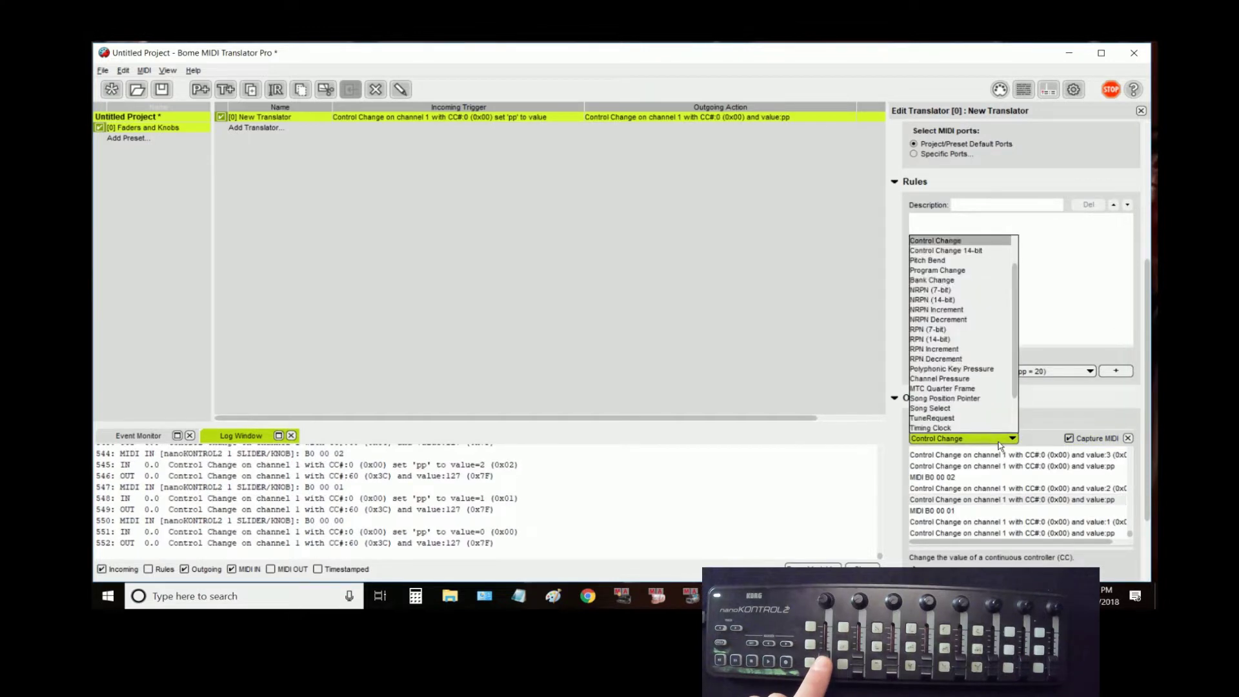
{"action": "scroll", "coordinate": [955, 290], "scroll_direction": "up", "scroll_amount": 2}
{"action": "left_click", "coordinate": [950, 261]}
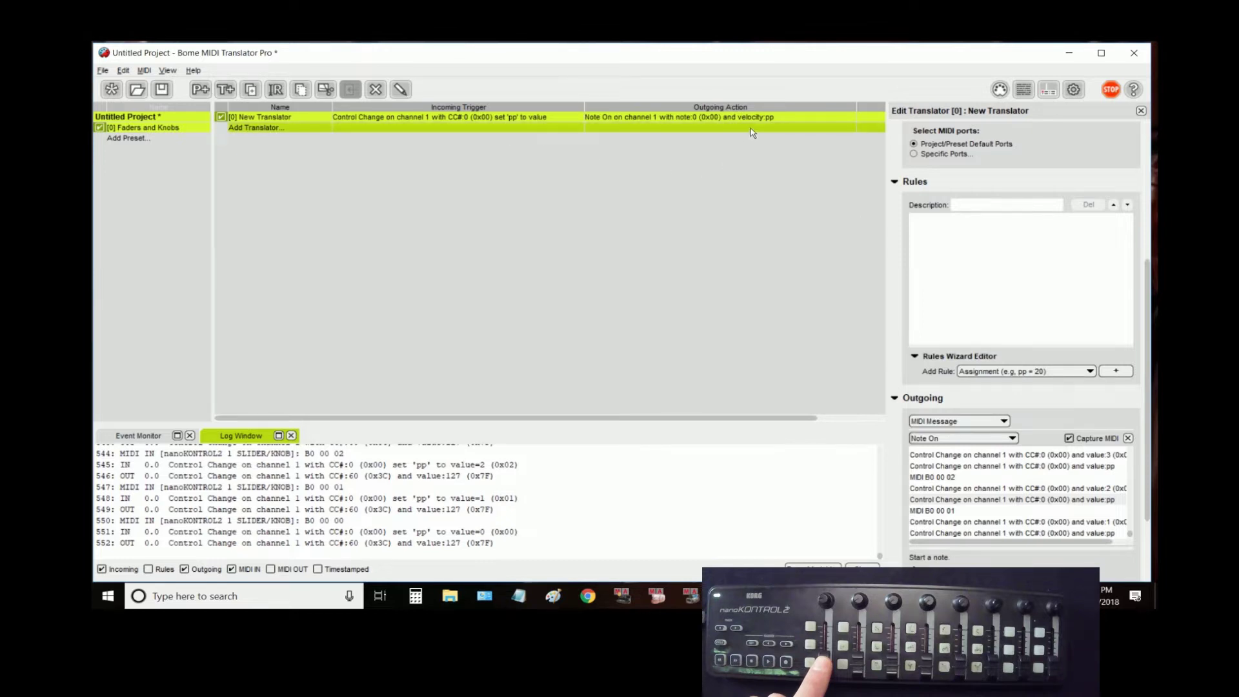
{"action": "scroll", "coordinate": [1040, 210], "scroll_direction": "up", "scroll_amount": 3}
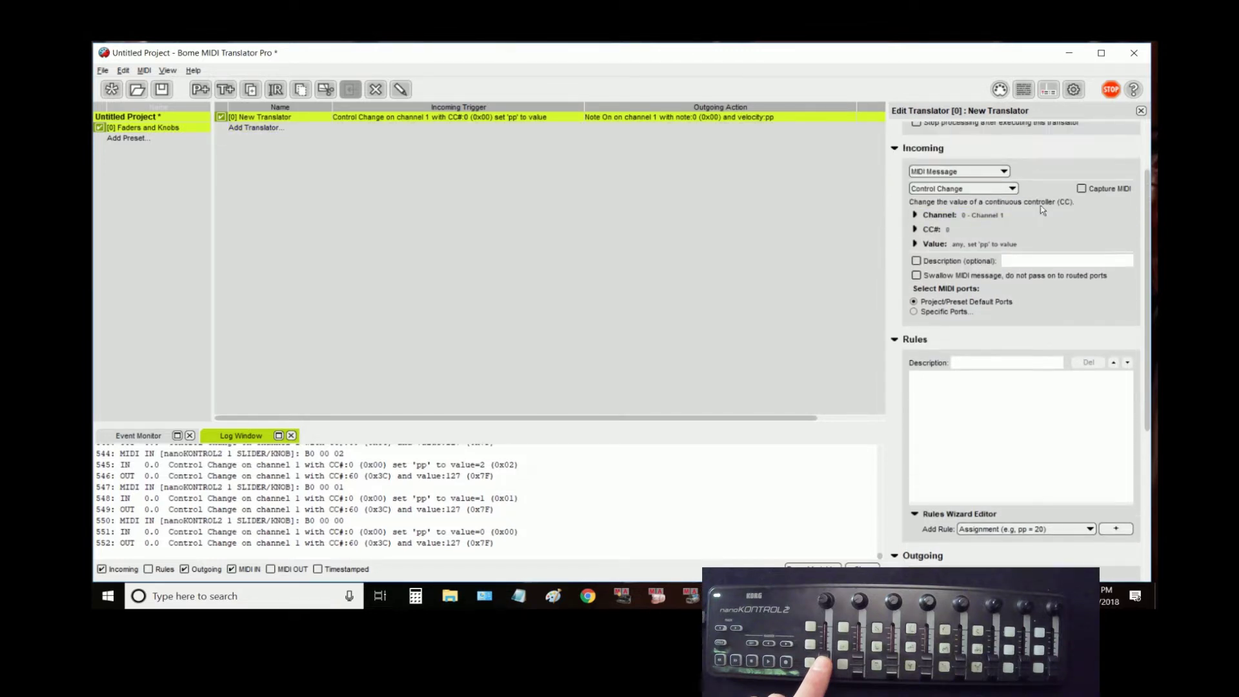
{"action": "left_click", "coordinate": [916, 276]}
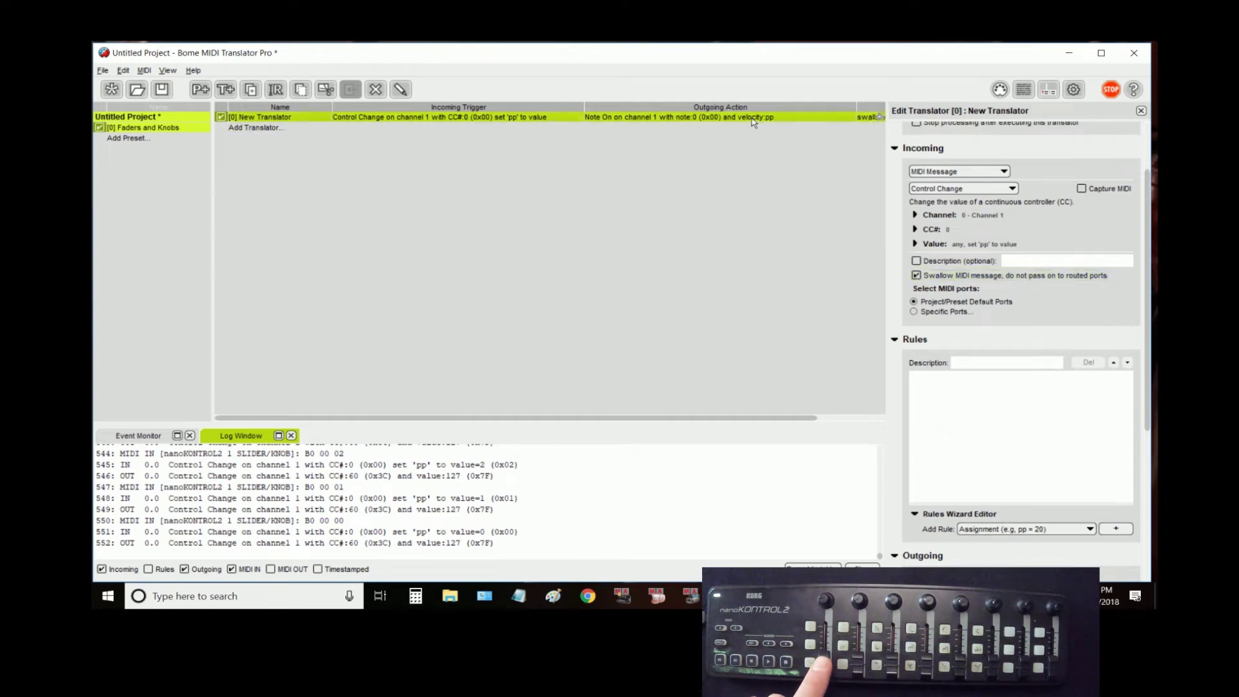
Make seven copies of translator [0] and give them controller numbers 1–7
{"action": "key", "text": "ctrl+d"}
{"action": "key", "text": "ctrl+d"}
{"action": "key", "text": "ctrl+d"}
{"action": "key", "text": "ctrl+d"}
{"action": "key", "text": "ctrl+d"}
{"action": "key", "text": "ctrl+d"}
{"action": "key", "text": "ctrl+d"}
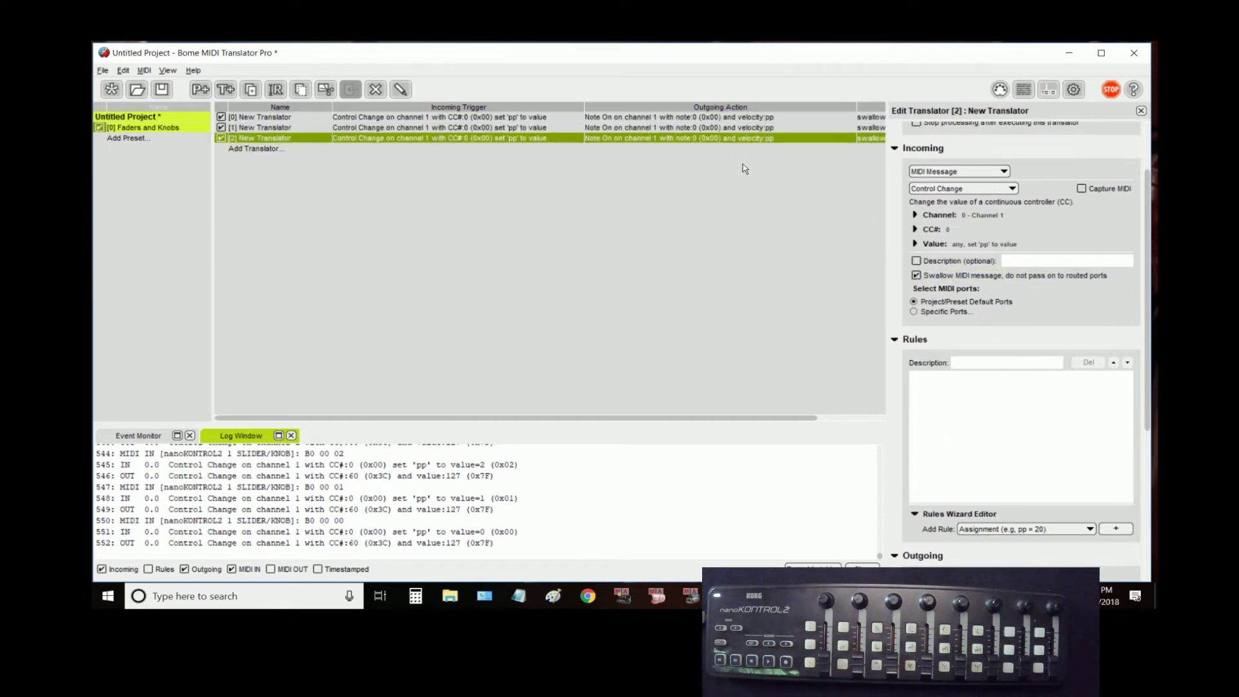
{"action": "left_click", "coordinate": [472, 134]}
{"action": "left_click", "coordinate": [930, 230]}
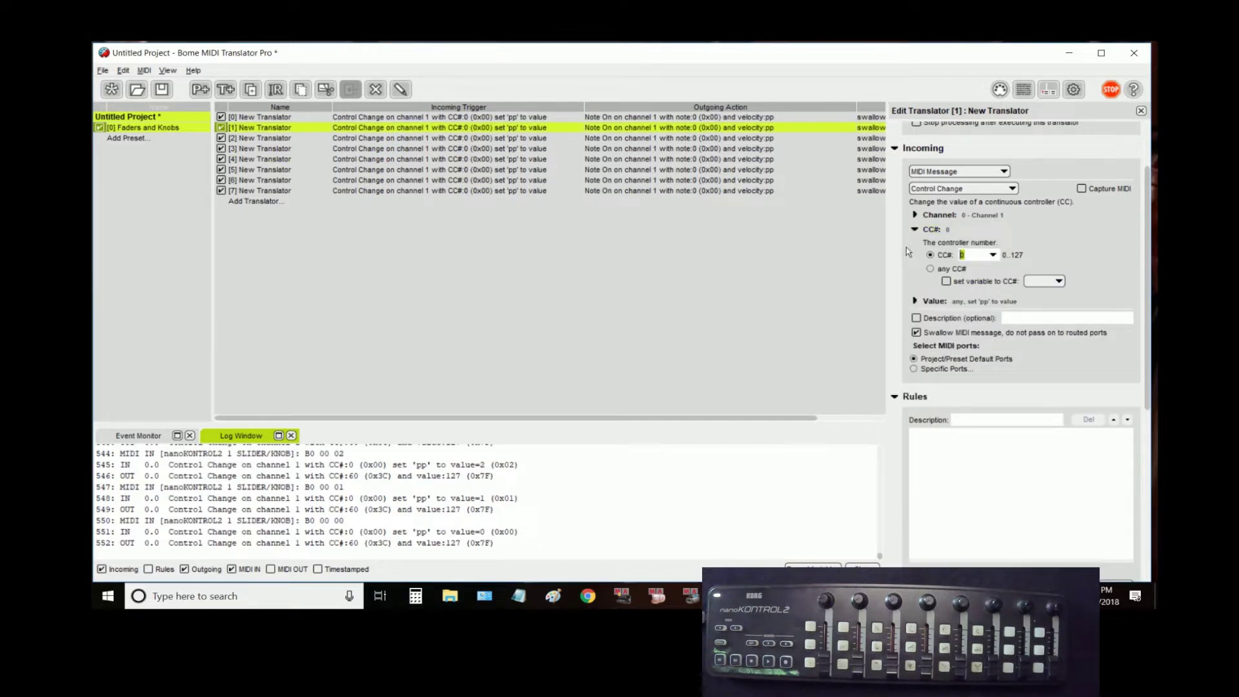
{"action": "left_click", "coordinate": [555, 138]}
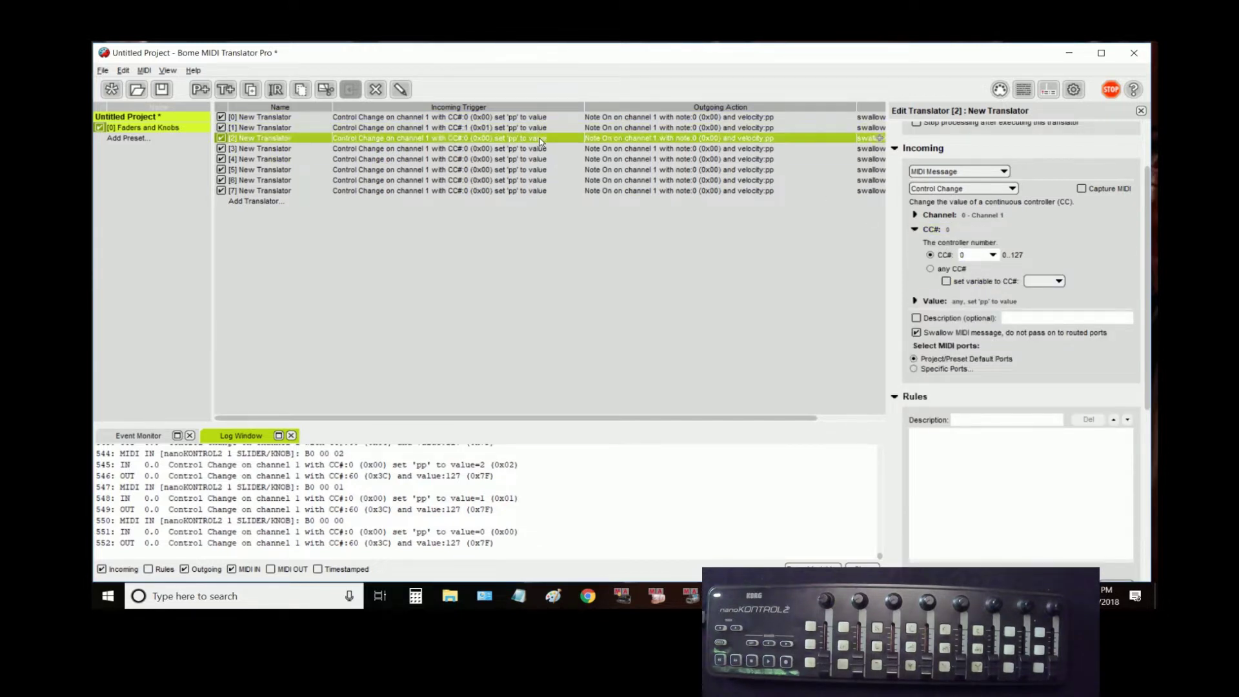
{"action": "left_click", "coordinate": [977, 255]}
{"action": "type", "text": "4567"}
Give translators [1]–[7] outgoing note numbers 1–7
{"action": "left_click", "coordinate": [265, 128]}
{"action": "scroll", "coordinate": [1011, 363], "scroll_direction": "down", "scroll_amount": 5}
{"action": "left_click", "coordinate": [914, 478]}
{"action": "type", "text": "123"}
{"action": "left_click", "coordinate": [930, 518]}
{"action": "type", "text": "4567"}
{"action": "left_click", "coordinate": [752, 128]}
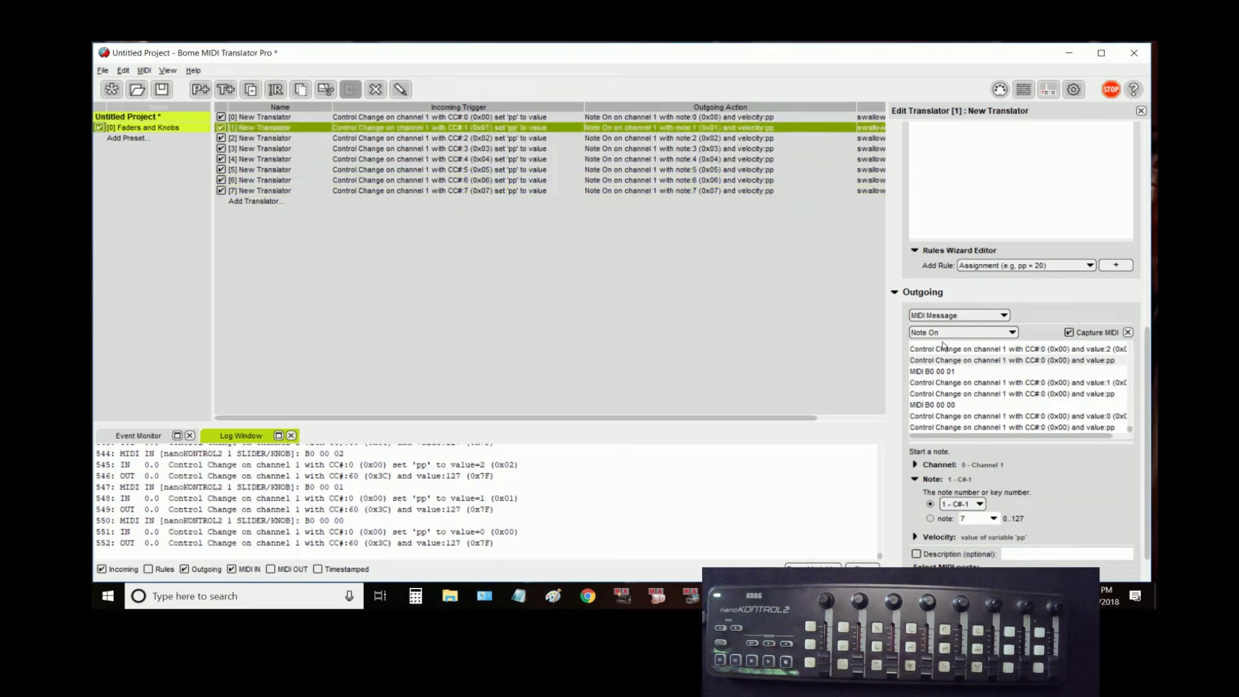
Store each translator's incoming value in its own variable, qq through ww
{"action": "scroll", "coordinate": [997, 490], "scroll_direction": "up", "scroll_amount": 5}
{"action": "left_click", "coordinate": [943, 322]}
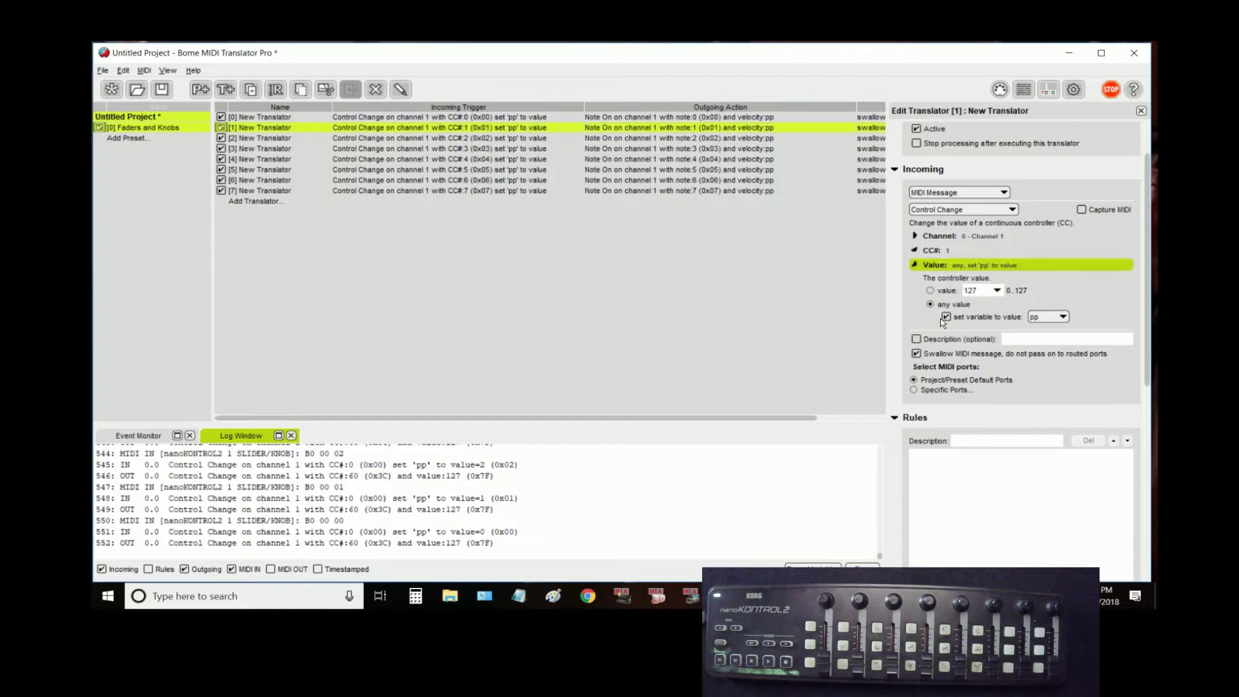
{"action": "left_click", "coordinate": [1048, 317]}
{"action": "left_click", "coordinate": [1042, 332]}
{"action": "left_click", "coordinate": [476, 137], "text": "shift"}
{"action": "left_click", "coordinate": [1048, 317]}
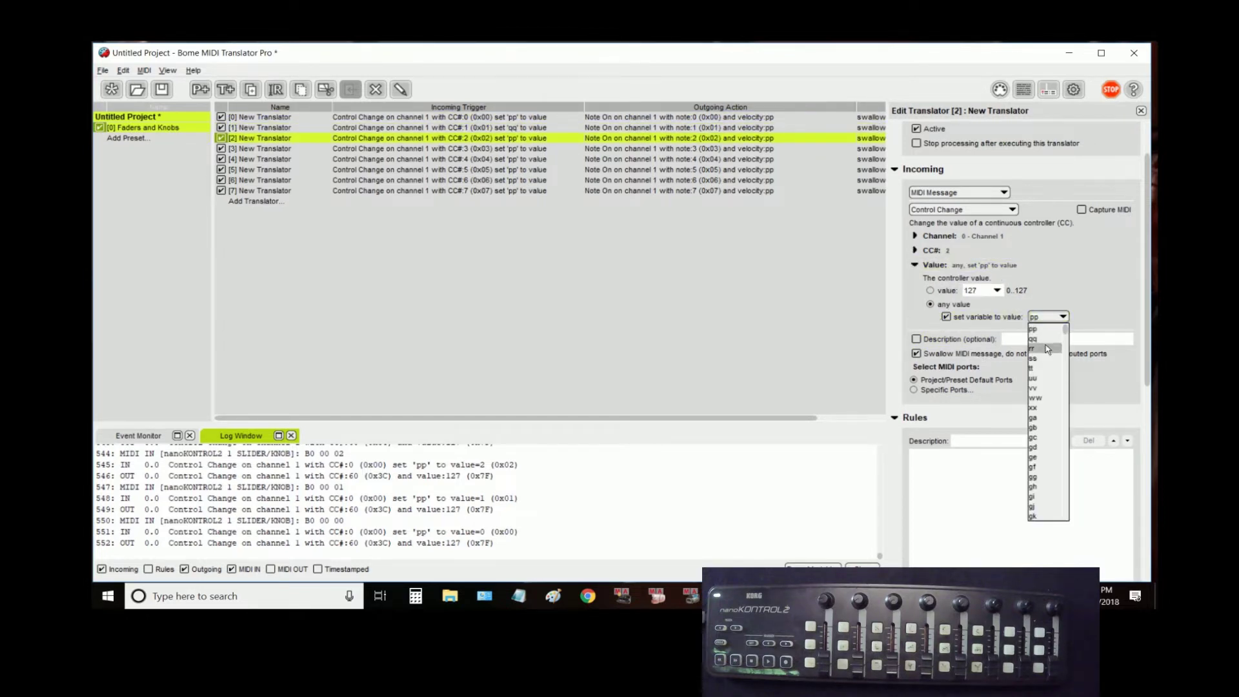
{"action": "left_click", "coordinate": [1047, 349]}
{"action": "left_click", "coordinate": [476, 148]}
{"action": "left_click", "coordinate": [1048, 317]}
{"action": "left_click", "coordinate": [1033, 358]}
{"action": "left_click", "coordinate": [475, 159]}
{"action": "left_click", "coordinate": [1049, 317]}
{"action": "left_click", "coordinate": [1033, 368]}
{"action": "left_click", "coordinate": [476, 180]}
{"action": "left_click", "coordinate": [1032, 397]}
{"action": "left_click", "coordinate": [476, 127]}
Send translators [1]–[7] velocity as variables qq–ww, then begin saving the project
{"action": "left_click", "coordinate": [1004, 489]}
{"action": "left_click", "coordinate": [987, 510]}
{"action": "left_click", "coordinate": [476, 137]}
{"action": "left_click", "coordinate": [1004, 489]}
{"action": "left_click", "coordinate": [988, 519]}
{"action": "left_click", "coordinate": [780, 148]}
{"action": "left_click", "coordinate": [1004, 489]}
{"action": "left_click", "coordinate": [988, 529]}
{"action": "left_click", "coordinate": [475, 159]}
{"action": "left_click", "coordinate": [1004, 489]}
{"action": "left_click", "coordinate": [988, 539]}
{"action": "left_click", "coordinate": [476, 180]}
{"action": "left_click", "coordinate": [1004, 489]}
{"action": "left_click", "coordinate": [476, 191]}
{"action": "left_click", "coordinate": [102, 70]}
{"action": "left_click", "coordinate": [193, 121]}
Save as 'nanokontrol for bomebox', duplicate the CC#7 translator and delete extra copies [9]–[14]
{"action": "type", "text": "nanokon"}
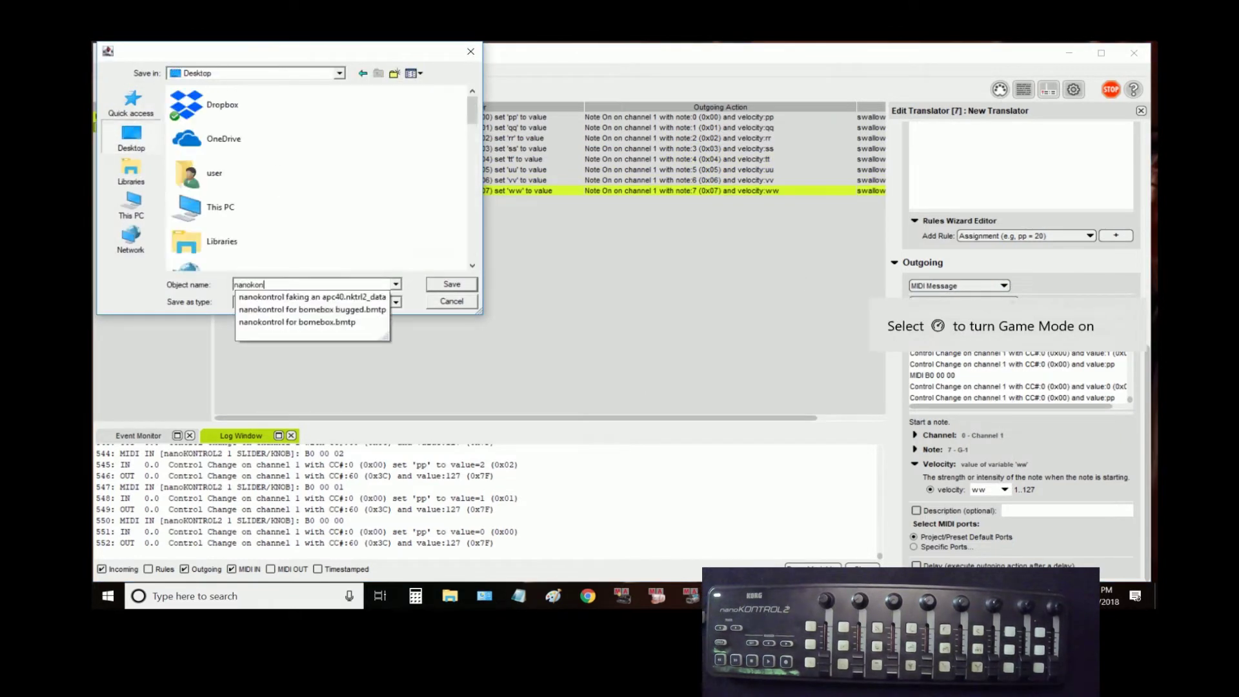
{"action": "type", "text": "trol for bomebox"}
{"action": "key", "text": "Return"}
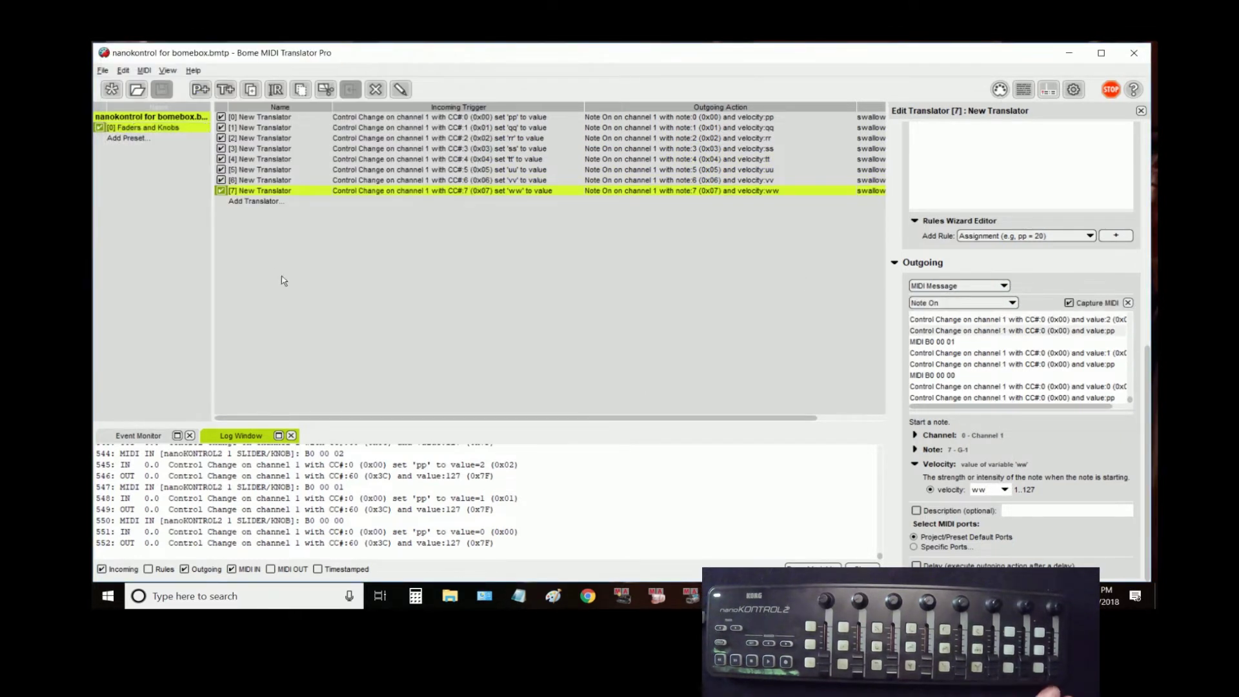
{"action": "left_click", "coordinate": [318, 190]}
{"action": "key", "text": "ctrl+d"}
{"action": "key", "text": "ctrl+d"}
{"action": "key", "text": "ctrl+d"}
{"action": "key", "text": "ctrl+d"}
{"action": "key", "text": "ctrl+d"}
{"action": "key", "text": "ctrl+d"}
{"action": "key", "text": "ctrl+d"}
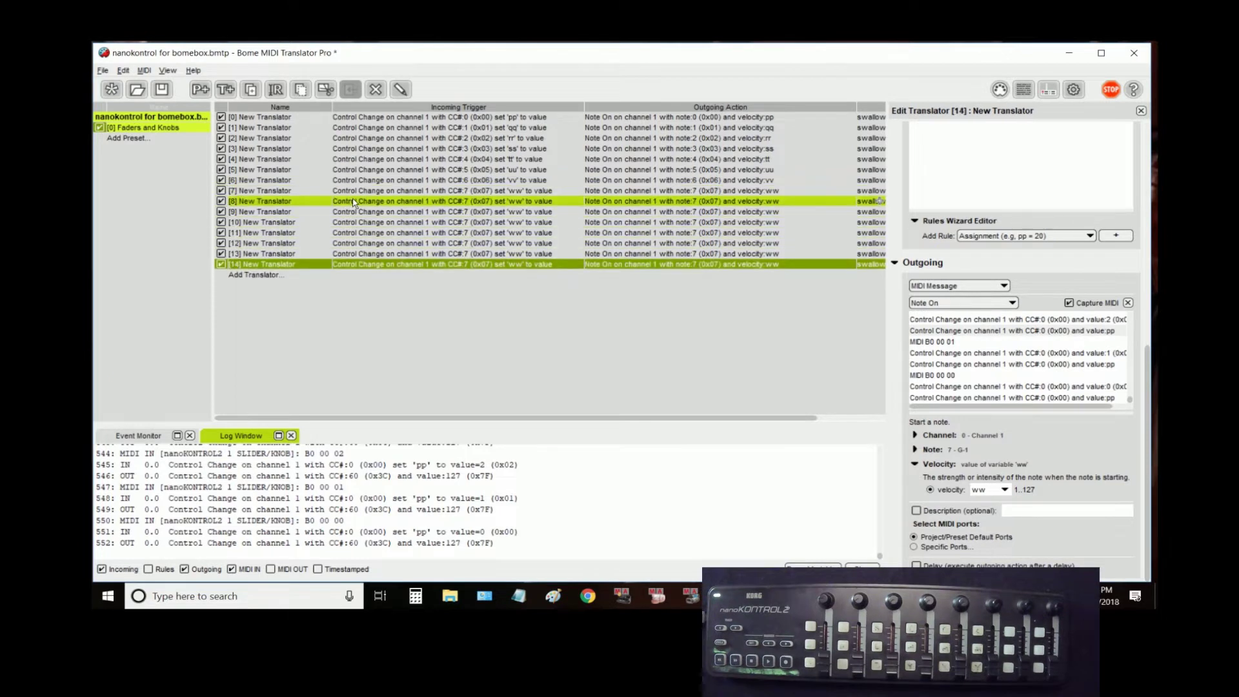
{"action": "left_click_drag", "start_coordinate": [477, 211], "coordinate": [489, 266]}
{"action": "key", "text": "Delete"}
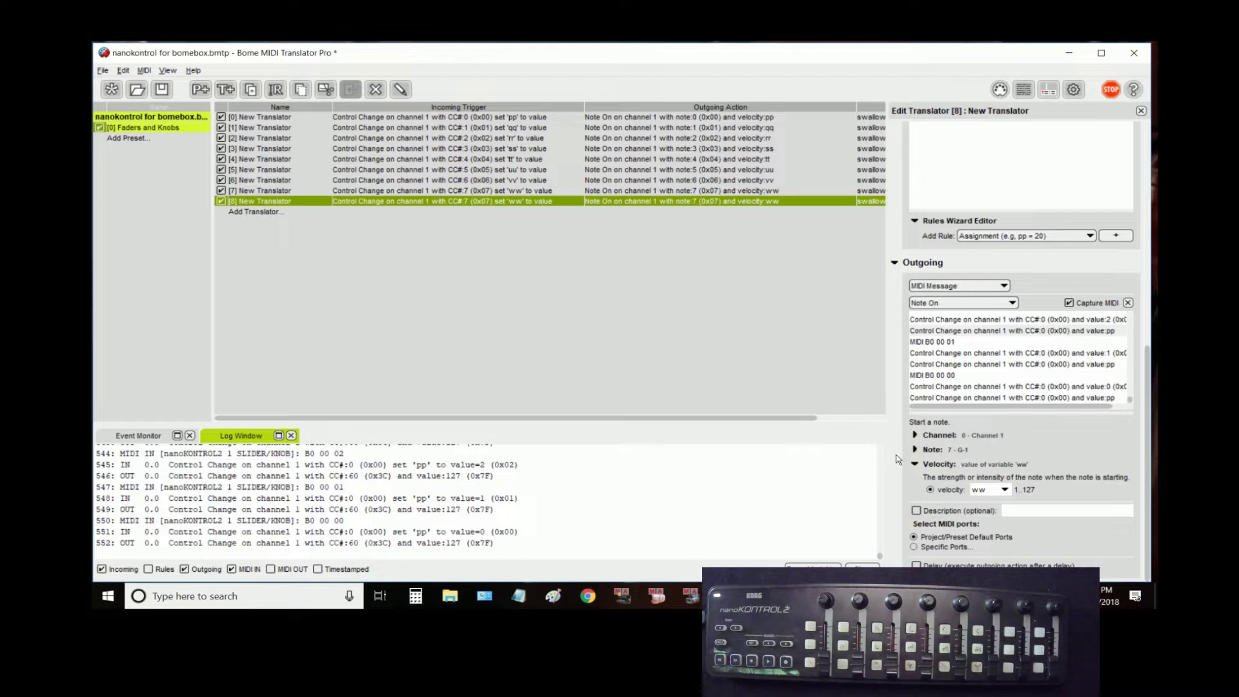
Give translator [8] note 48 and the captured CC#48 knob message as its trigger
{"action": "left_click", "coordinate": [944, 453]}
{"action": "left_click", "coordinate": [975, 490]}
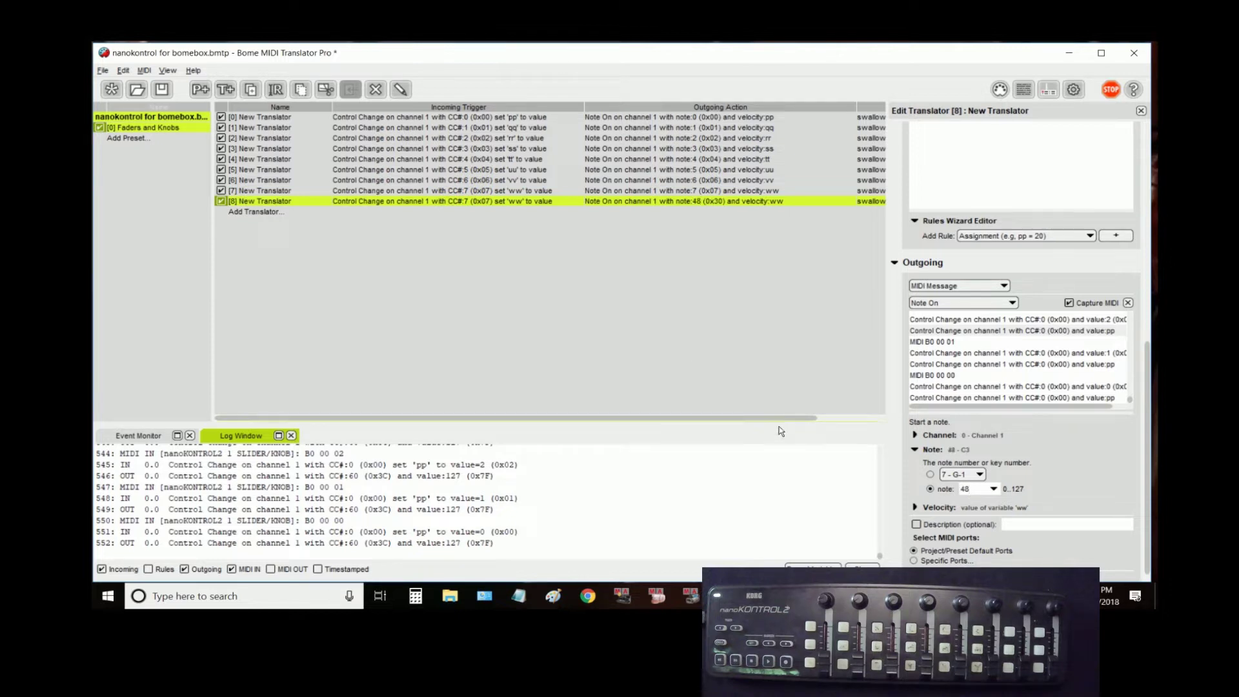
{"action": "scroll", "coordinate": [1018, 358], "scroll_direction": "up", "scroll_amount": 10}
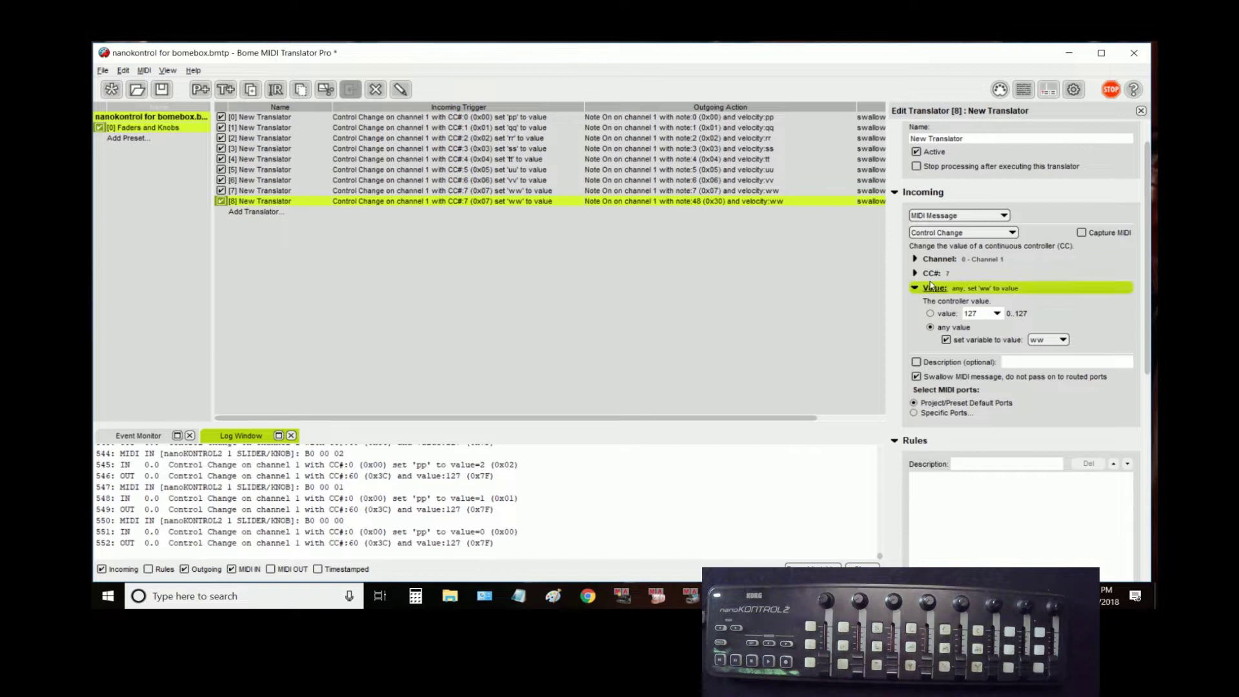
{"action": "left_click", "coordinate": [931, 274]}
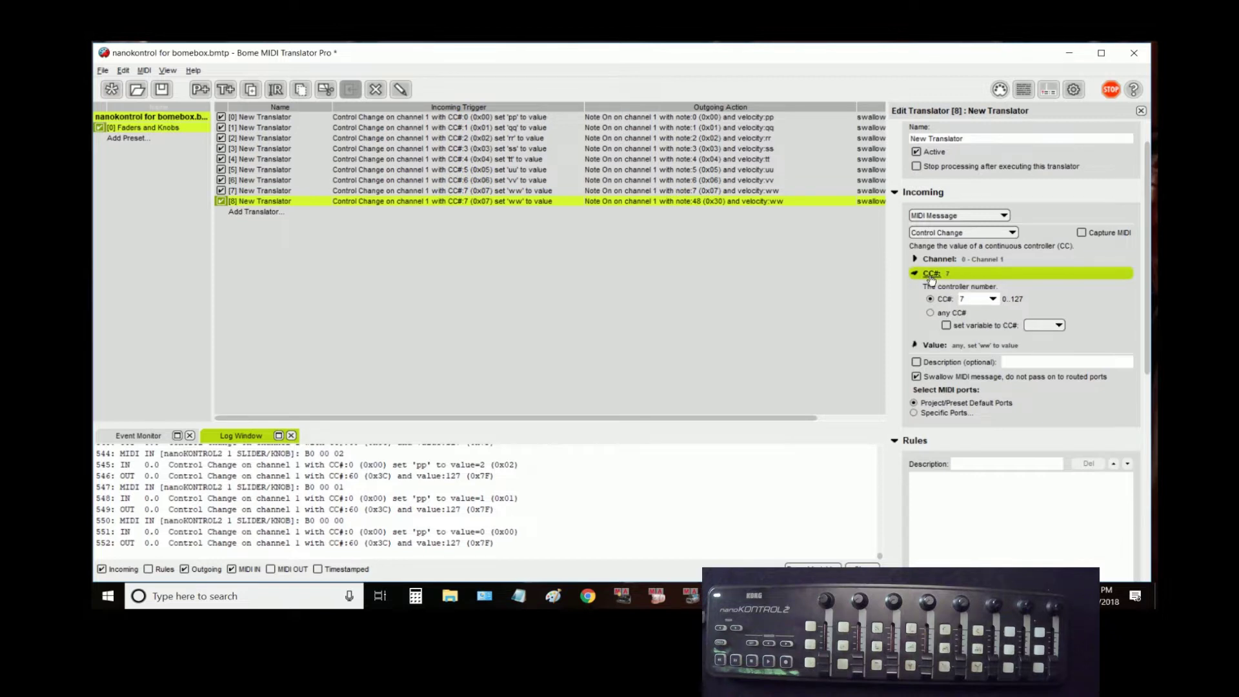
{"action": "left_click", "coordinate": [1080, 233]}
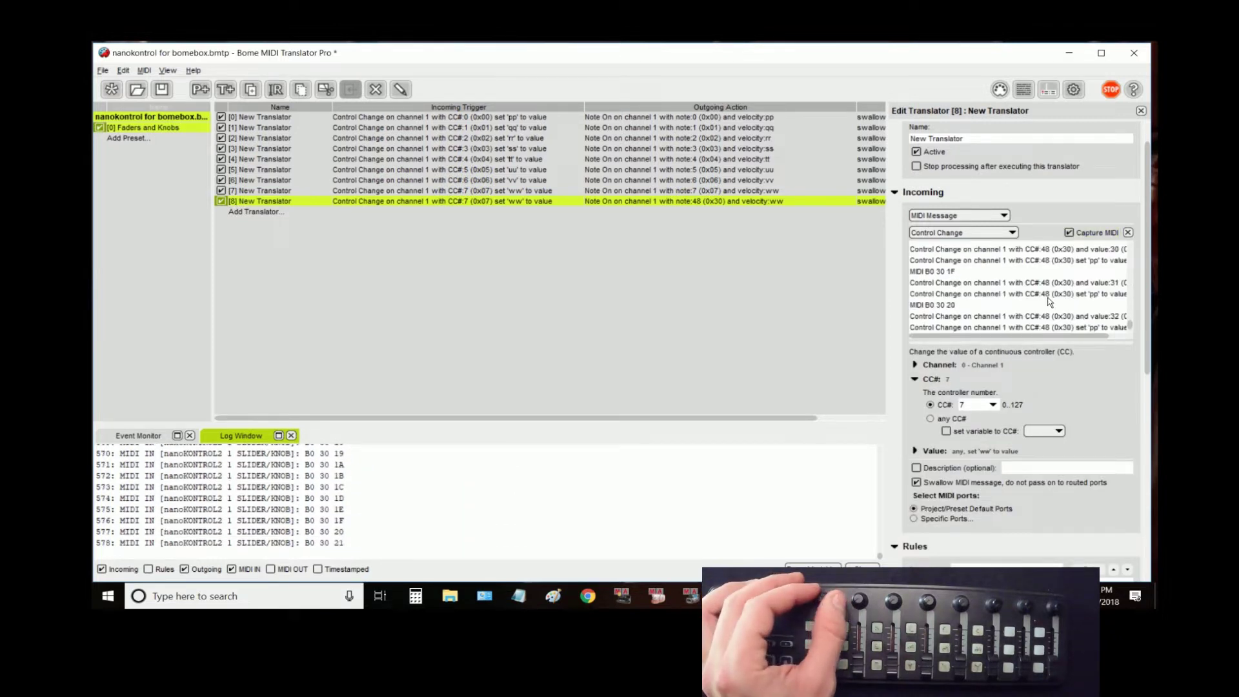
{"action": "left_click", "coordinate": [1050, 295]}
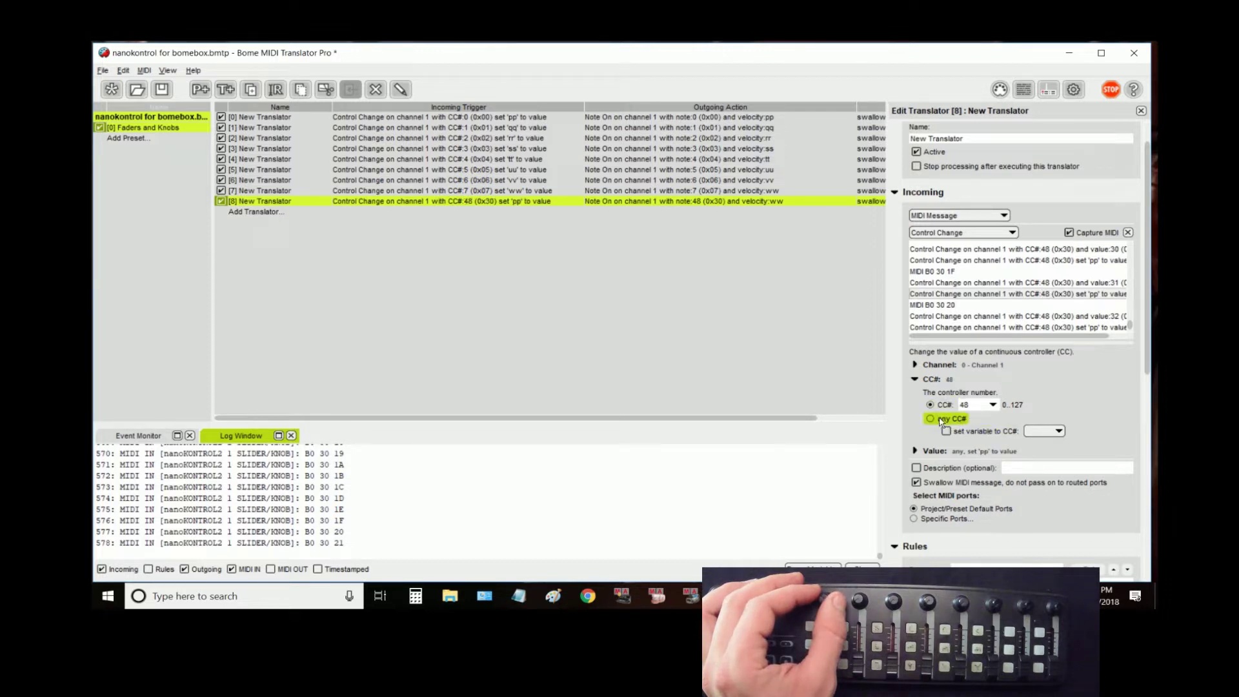
Store the incoming value in variable xx and send xx as the note velocity
{"action": "left_click", "coordinate": [934, 451]}
{"action": "left_click", "coordinate": [1045, 446]}
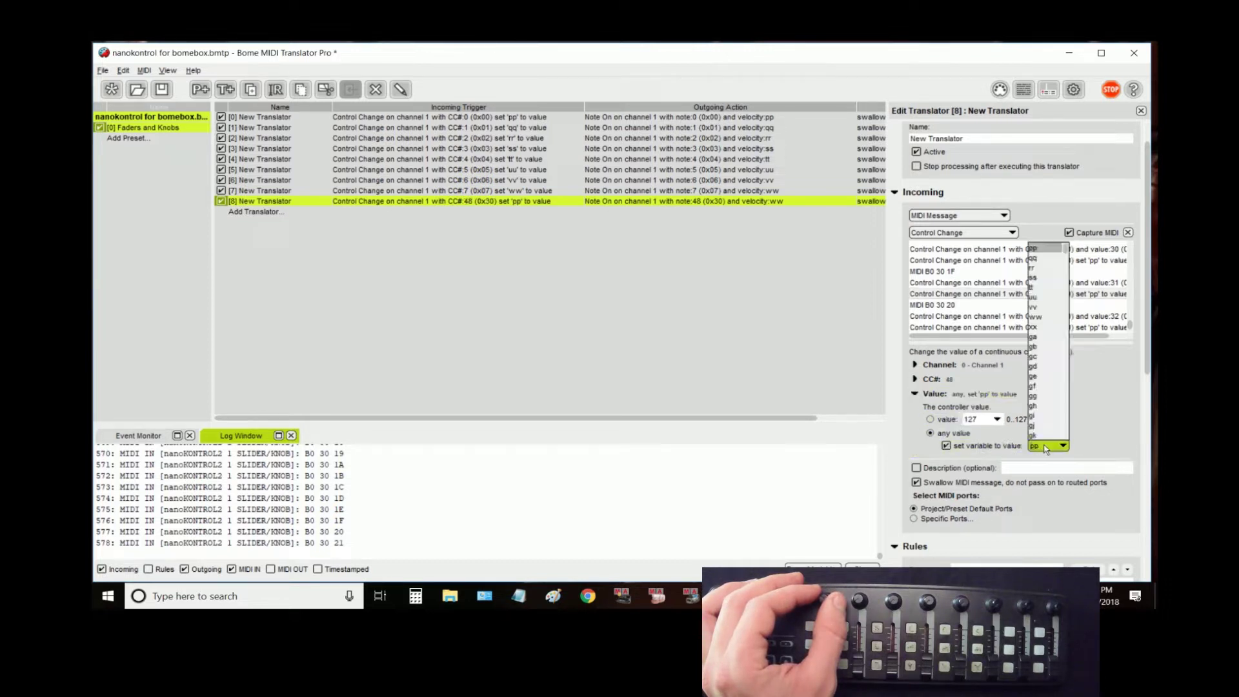
{"action": "left_click", "coordinate": [1042, 328]}
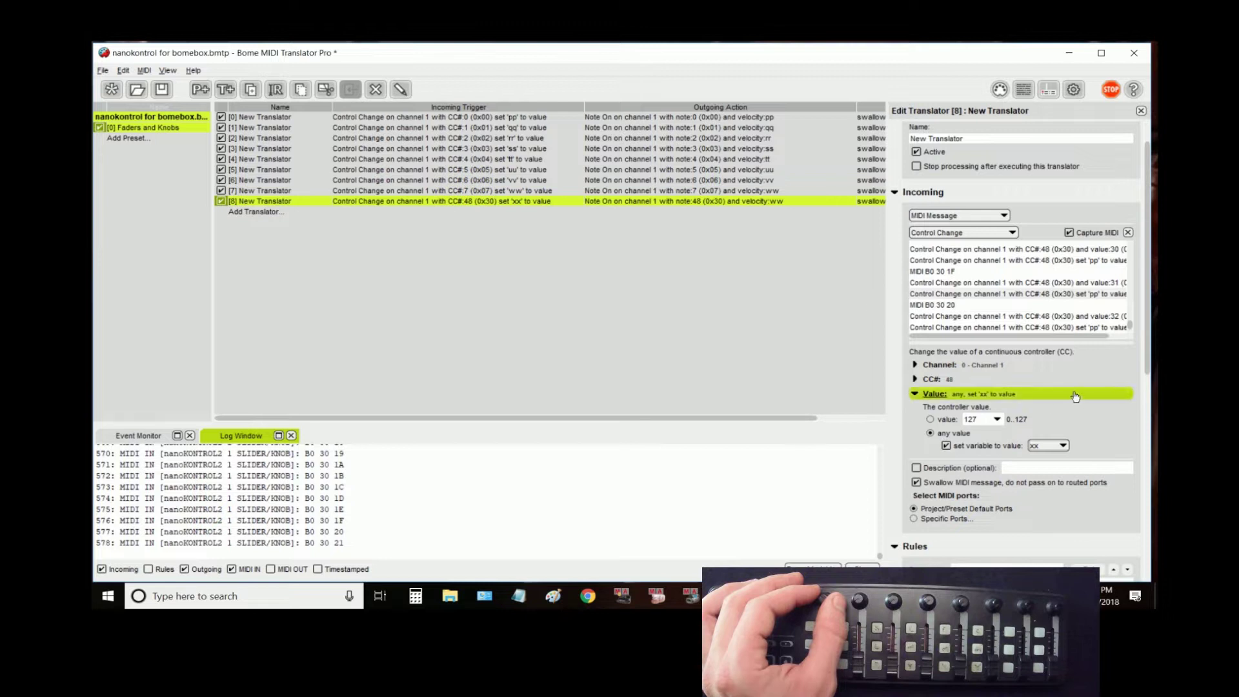
{"action": "scroll", "coordinate": [1059, 444], "scroll_direction": "down", "scroll_amount": 10}
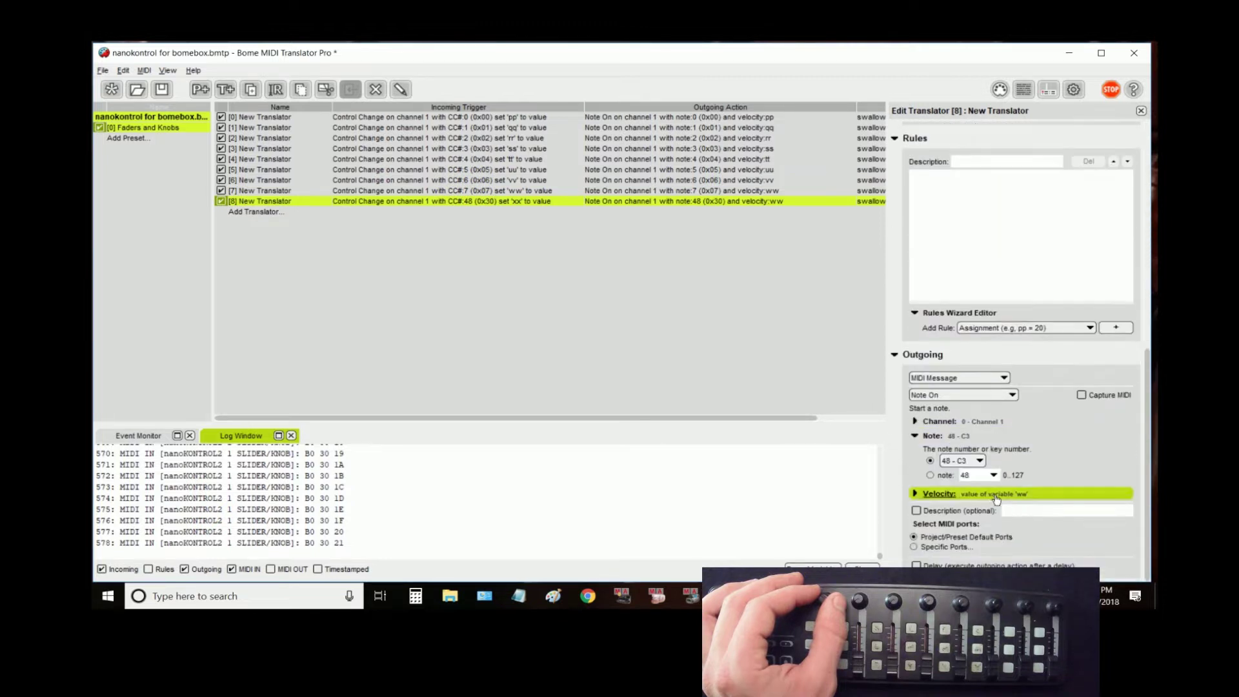
{"action": "left_click", "coordinate": [952, 496]}
{"action": "left_click", "coordinate": [1006, 489]}
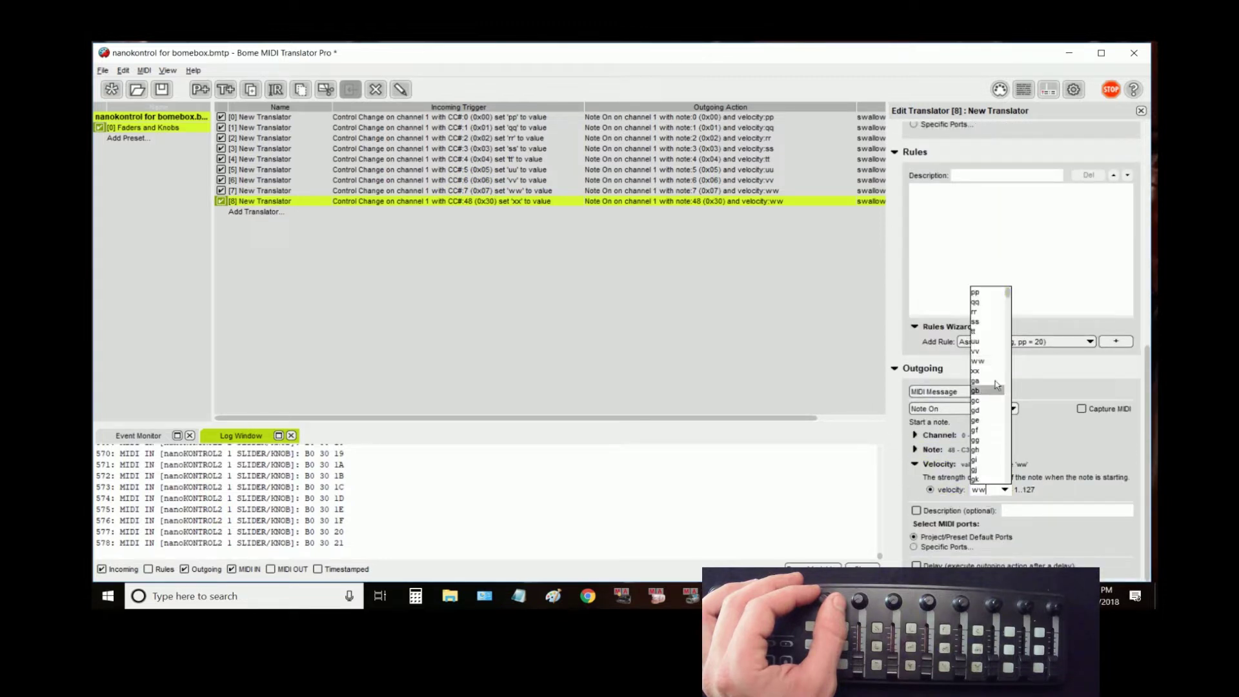
{"action": "left_click", "coordinate": [993, 372]}
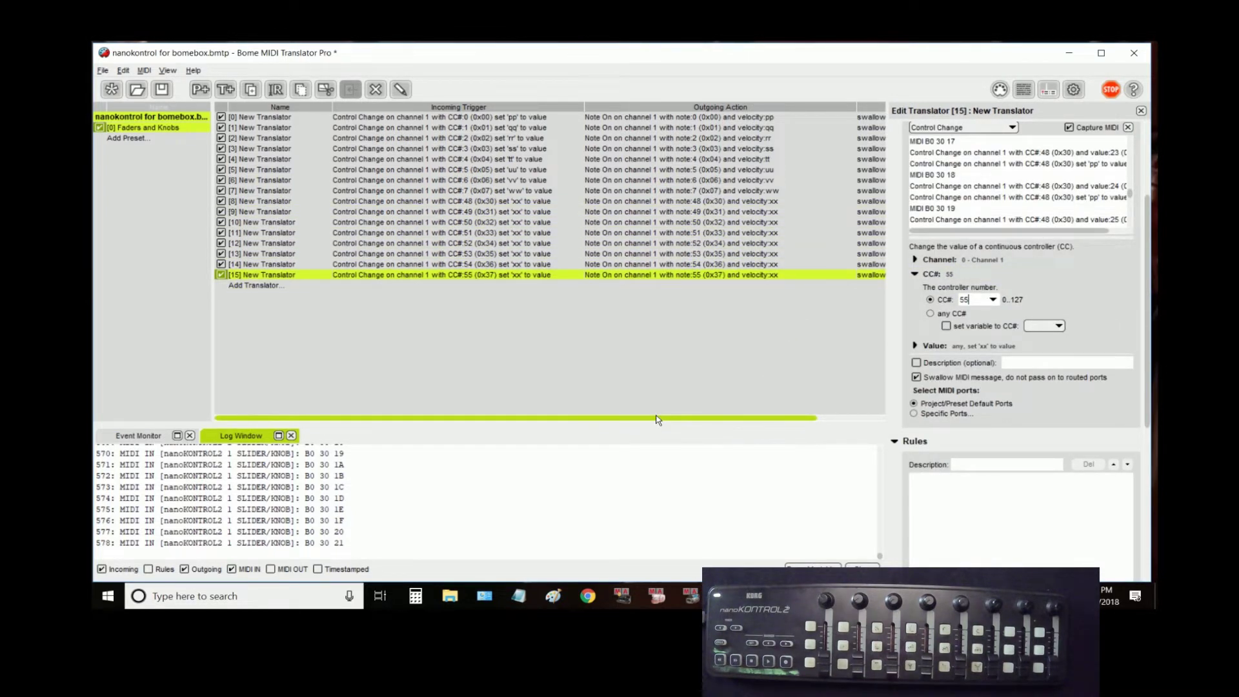
{"action": "left_click_drag", "start_coordinate": [655, 418], "coordinate": [94, 198]}
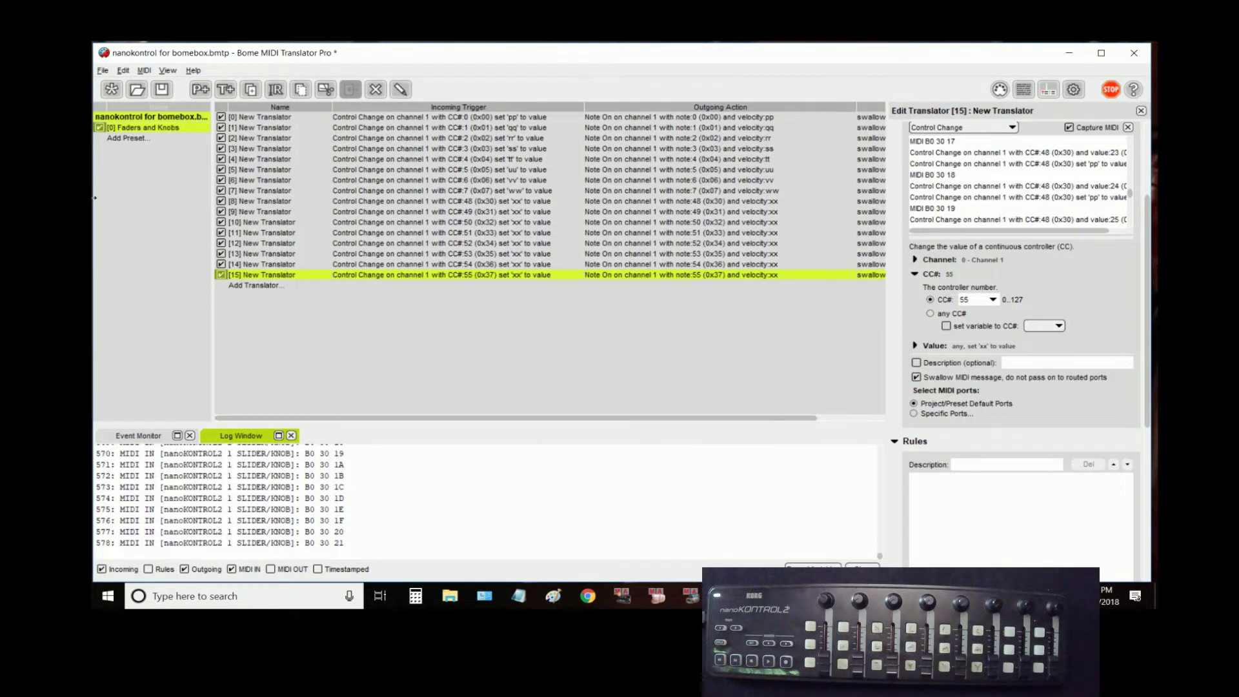
Save the project and create a new preset
{"action": "left_click", "coordinate": [102, 71]}
{"action": "left_click", "coordinate": [108, 111]}
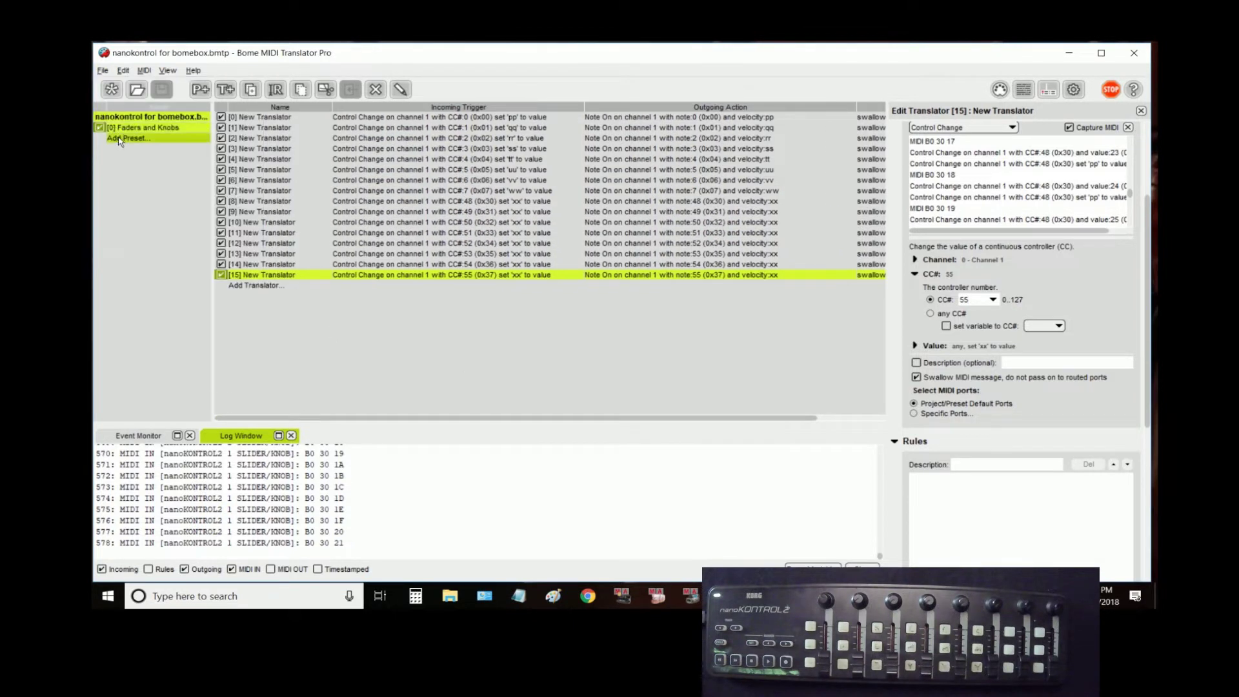
{"action": "left_click", "coordinate": [143, 140]}
{"action": "left_click", "coordinate": [144, 140]}
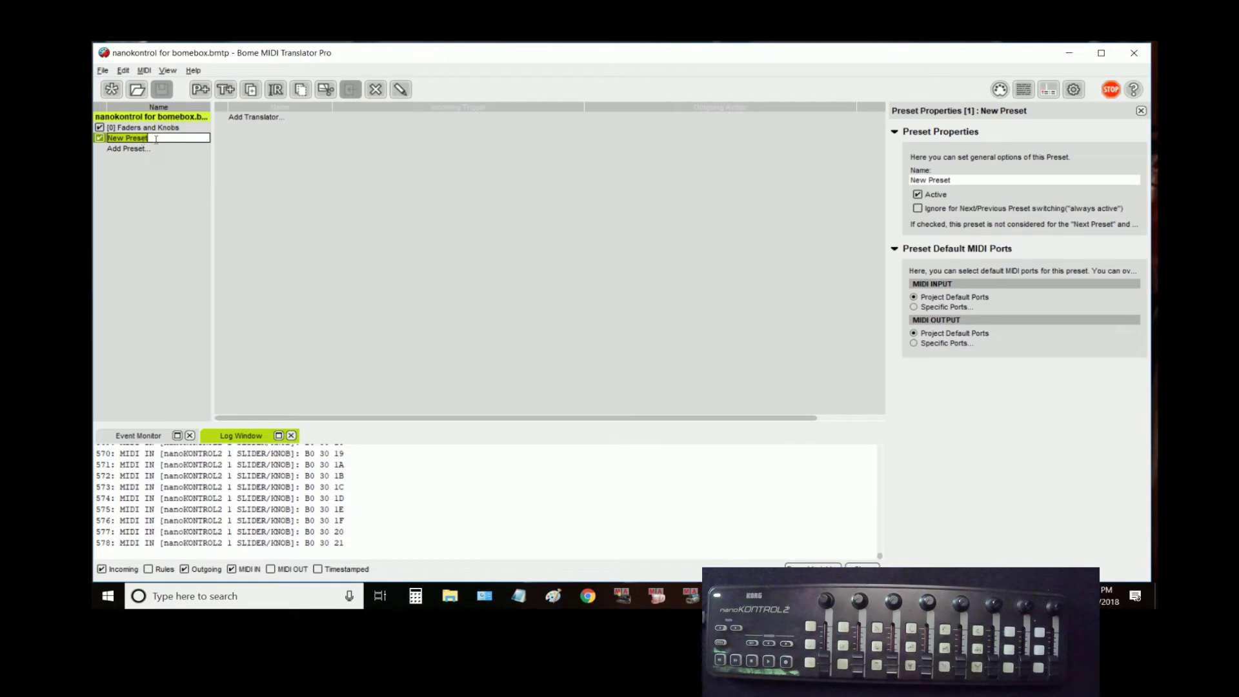
Name the preset 'LED SET' and add a first translator to it
{"action": "type", "text": "LED"}
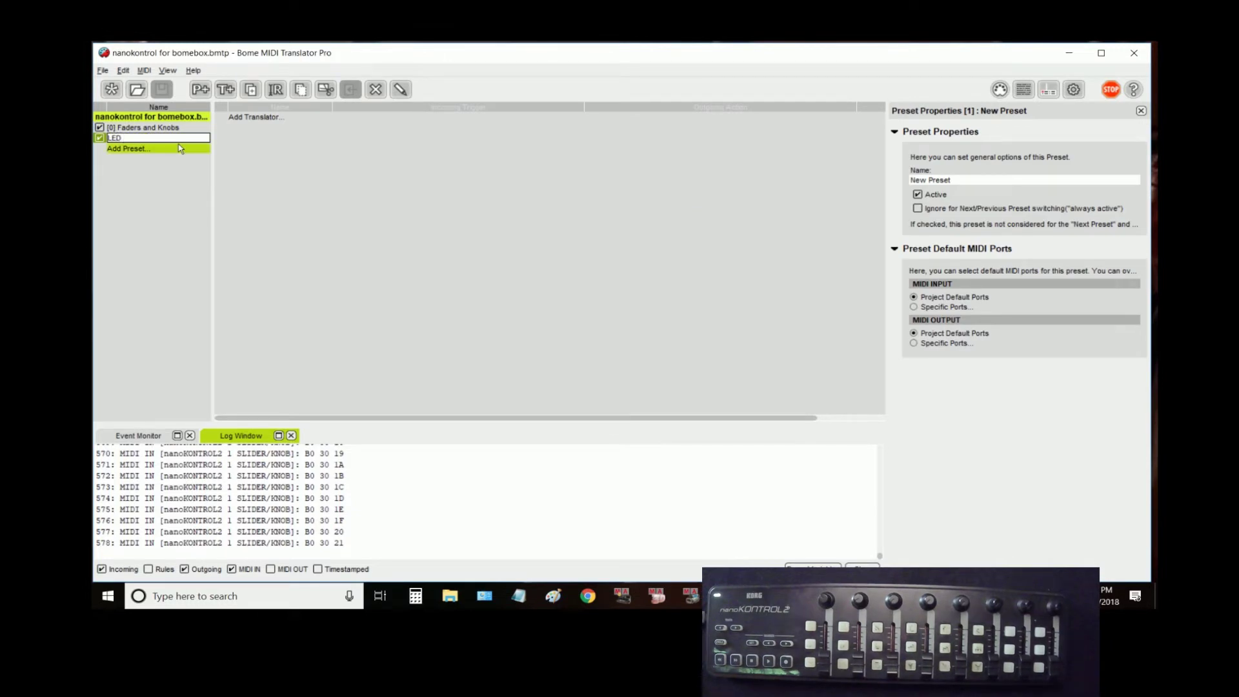
{"action": "type", "text": " SET"}
{"action": "key", "text": "Return"}
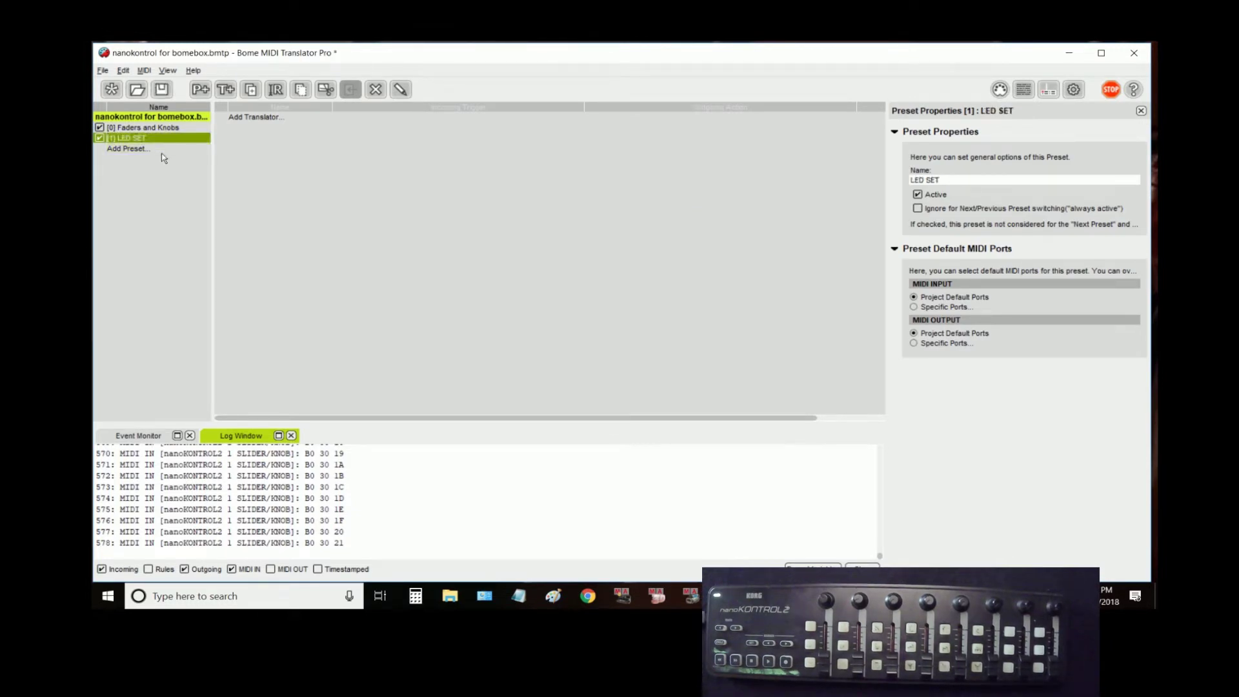
{"action": "left_click", "coordinate": [278, 118]}
{"action": "key", "text": "Return"}
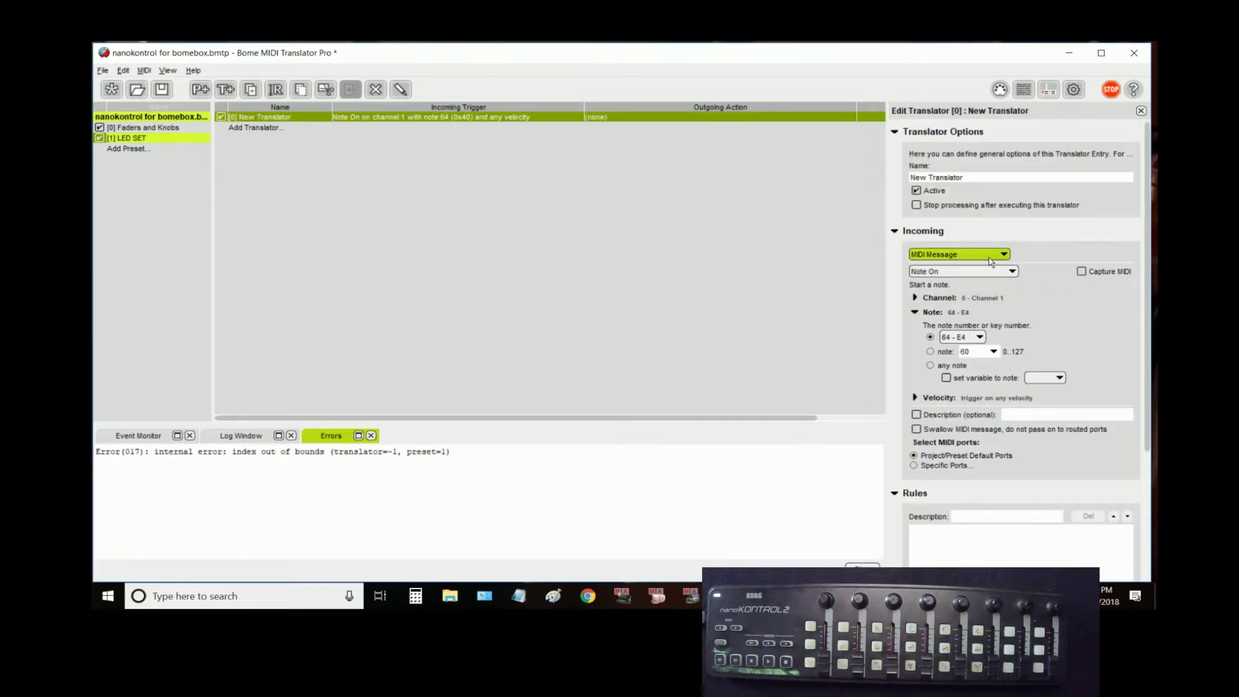
Trigger the LED SET translator when the current preset is activated
{"action": "left_click", "coordinate": [988, 255]}
{"action": "left_click", "coordinate": [952, 308]}
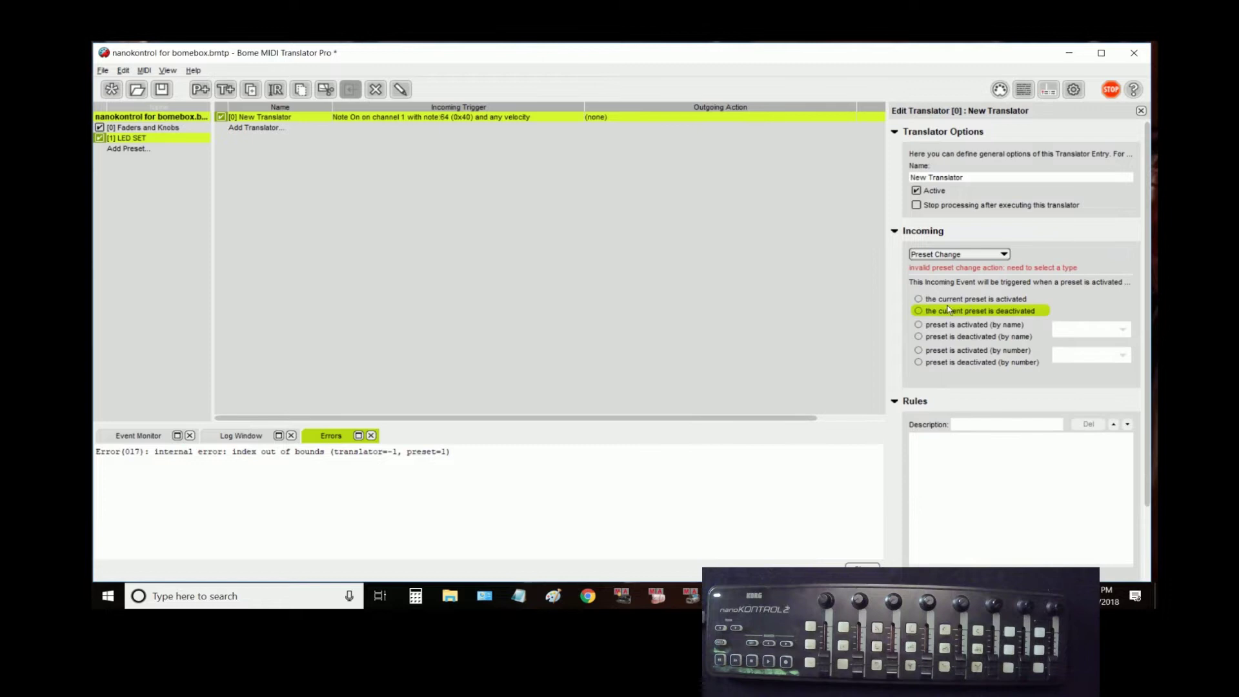
{"action": "left_click", "coordinate": [919, 300]}
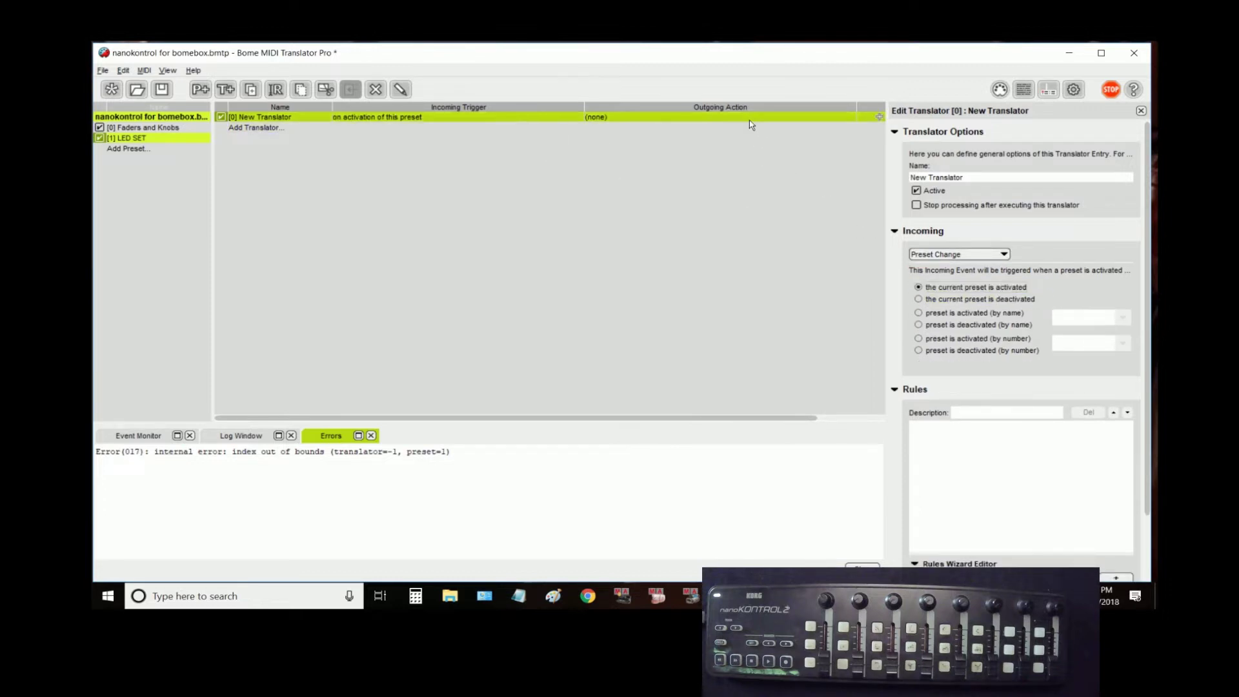
Make its output a MIDI Note On note 32 at velocity 127, captured from a button
{"action": "scroll", "coordinate": [1024, 287], "scroll_direction": "down", "scroll_amount": 3}
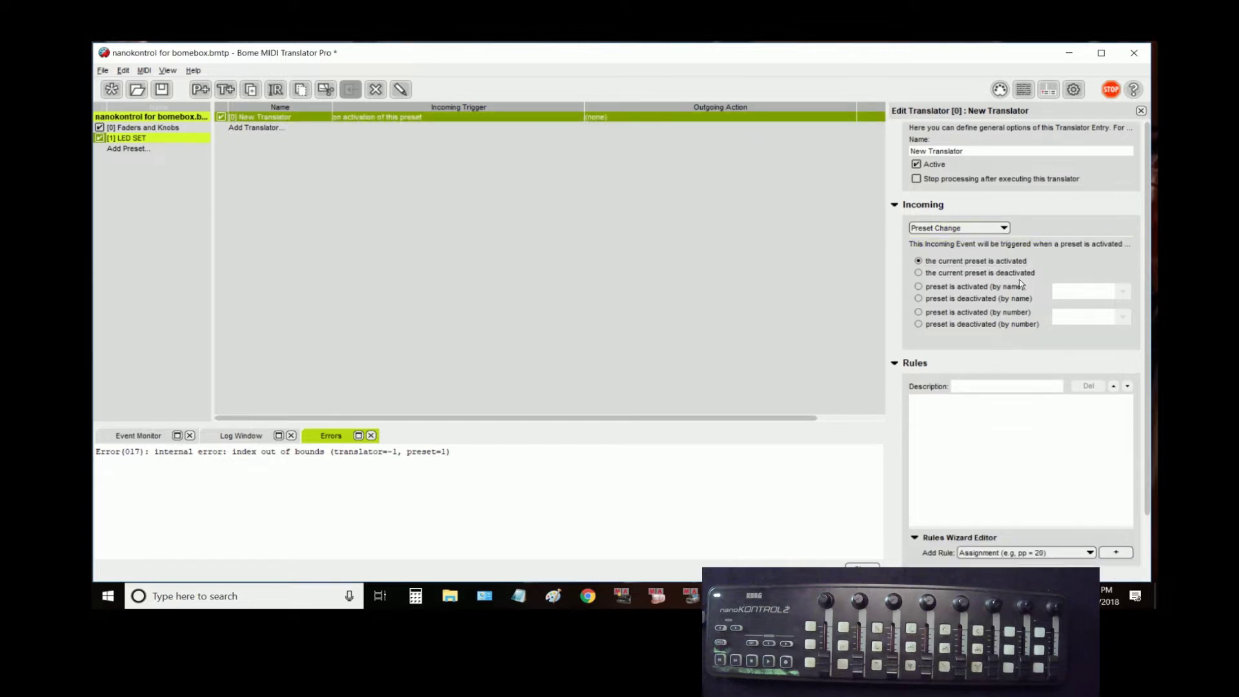
{"action": "left_click", "coordinate": [975, 551]}
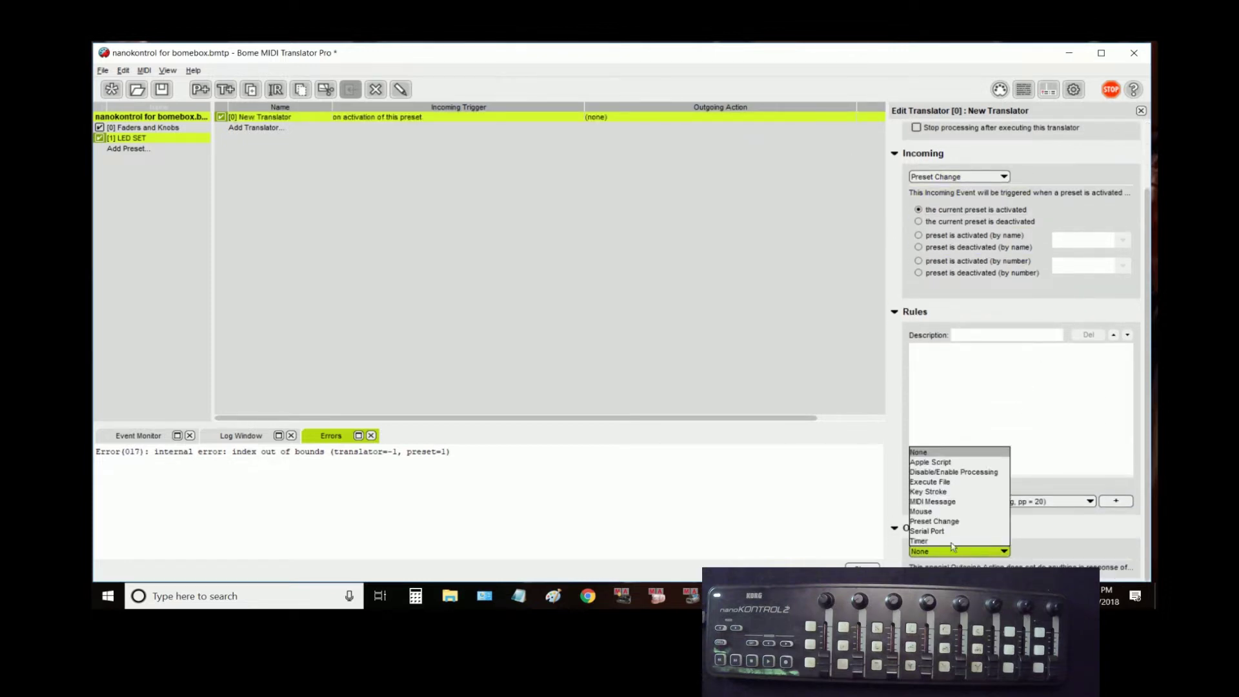
{"action": "left_click", "coordinate": [947, 505]}
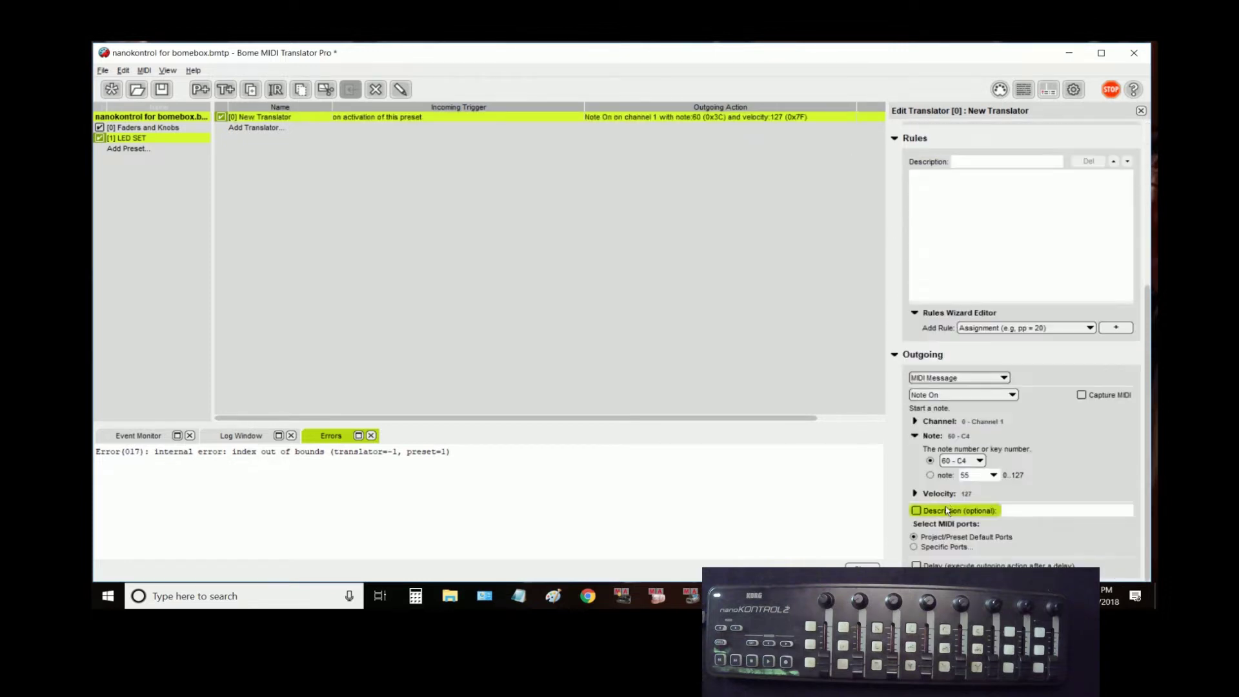
{"action": "left_click", "coordinate": [1081, 395]}
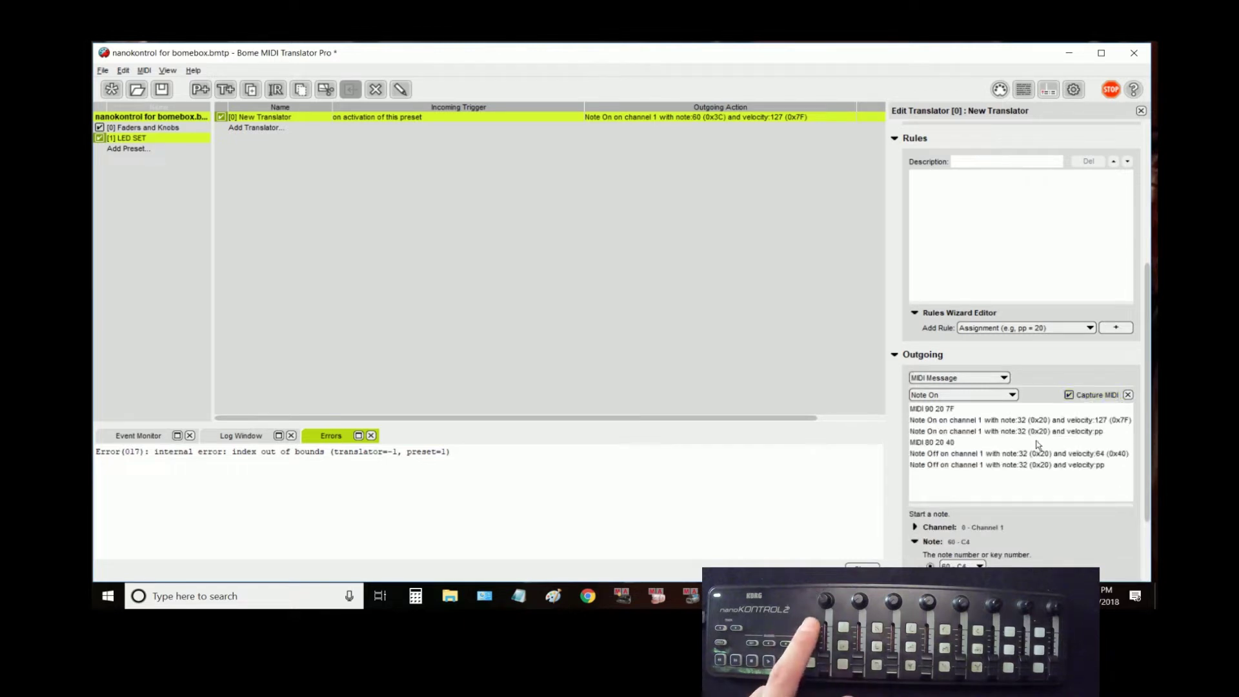
{"action": "left_click", "coordinate": [1050, 420]}
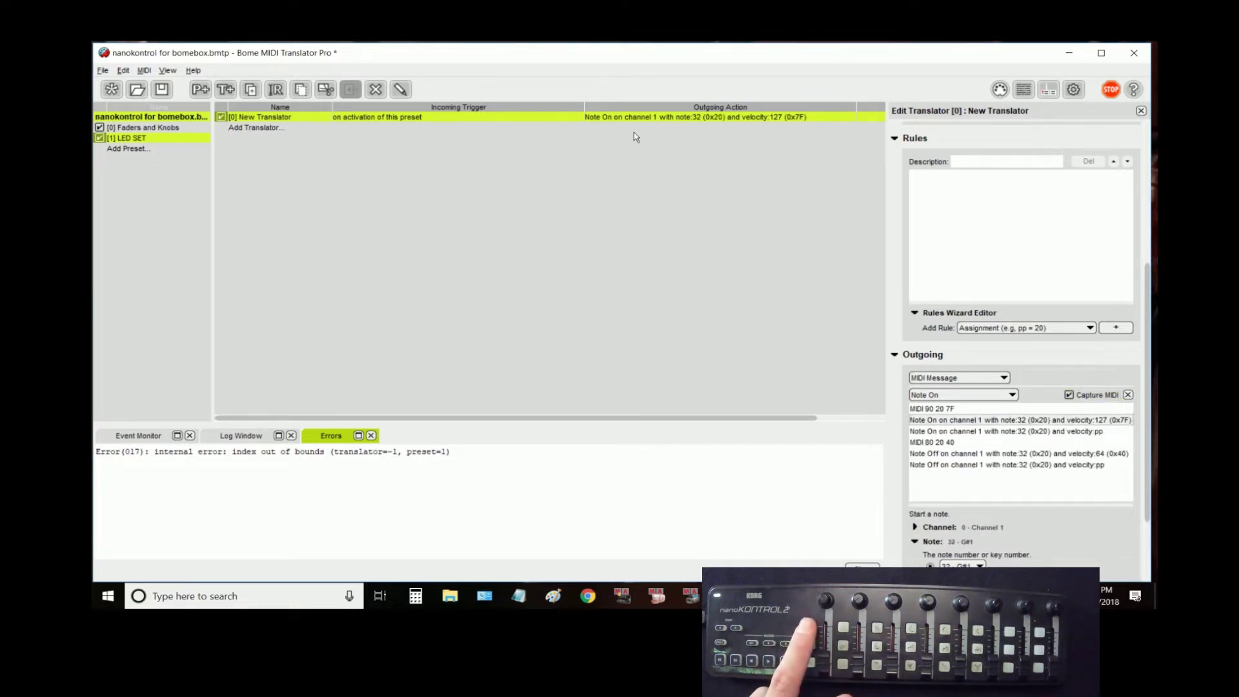
{"action": "left_click", "coordinate": [100, 142]}
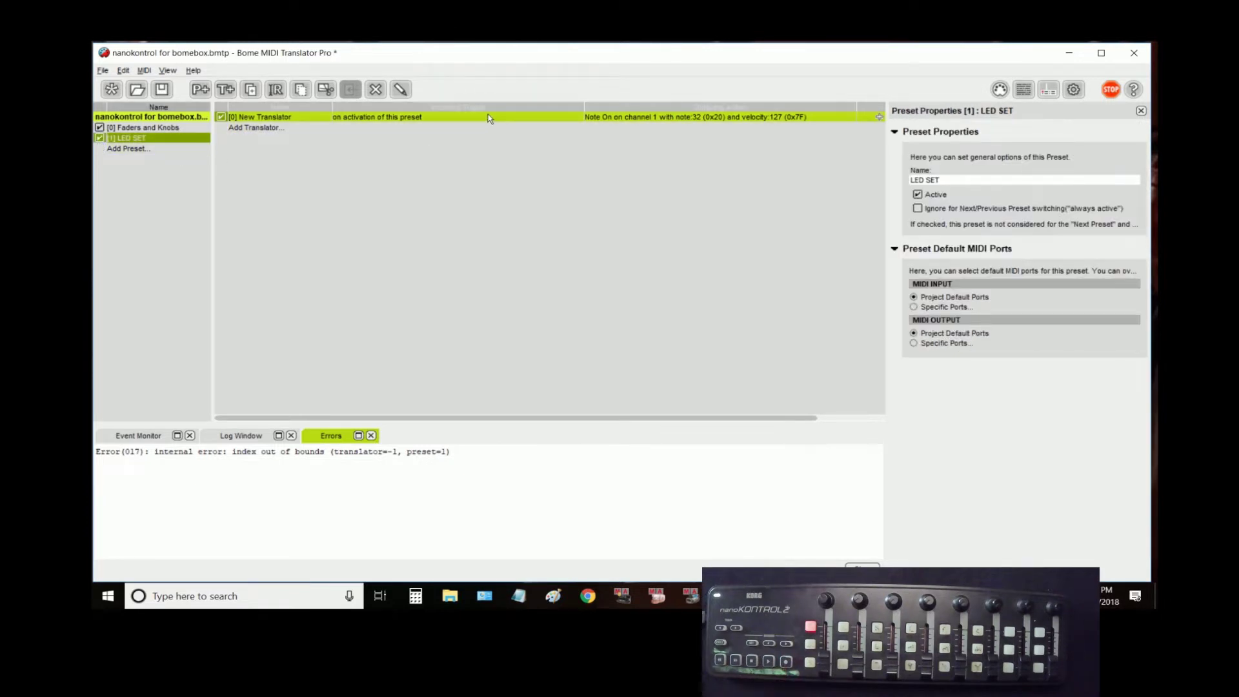
{"action": "left_click", "coordinate": [606, 118]}
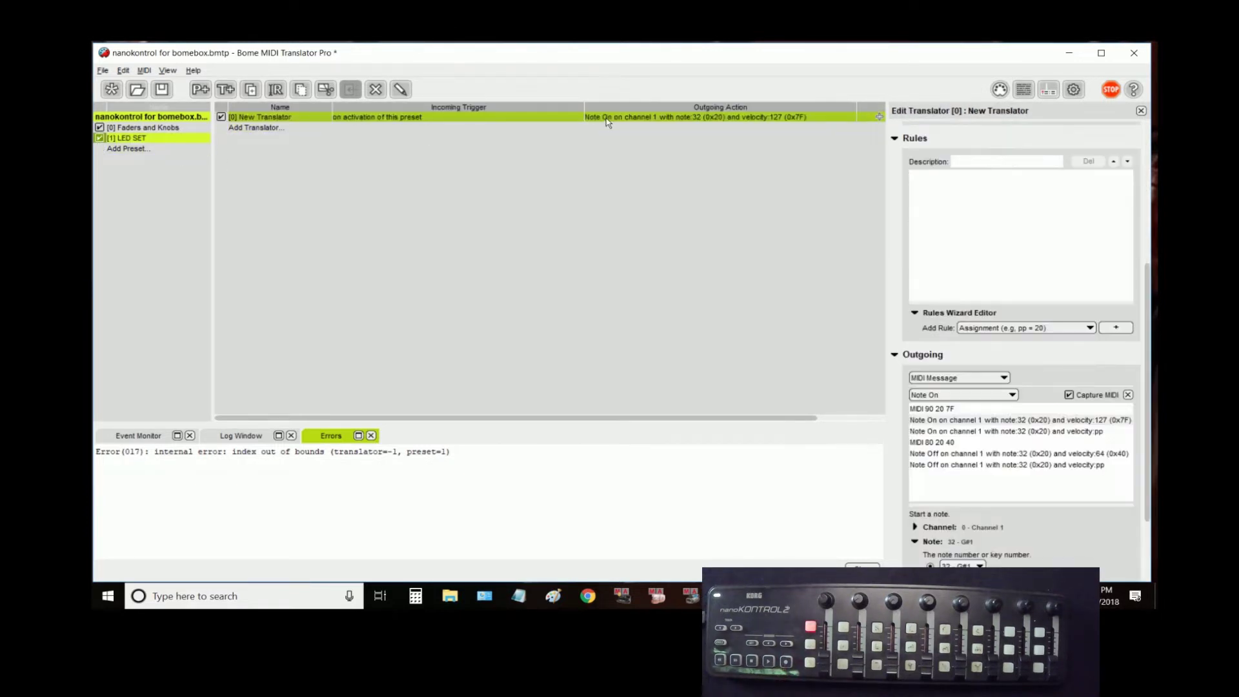
Duplicate the translator, assign notes 16–39 and 82–86 to the copies, then deactivate LED SET
{"action": "key", "text": "ctrl+d"}
{"action": "key", "text": "ctrl+d"}
{"action": "key", "text": "ctrl+d"}
{"action": "key", "text": "ctrl+d"}
{"action": "key", "text": "ctrl+d"}
{"action": "key", "text": "ctrl+d"}
{"action": "key", "text": "ctrl+d"}
{"action": "key", "text": "ctrl+d"}
{"action": "key", "text": "ctrl+d"}
{"action": "key", "text": "ctrl+d"}
{"action": "key", "text": "ctrl+d"}
{"action": "key", "text": "ctrl+d"}
{"action": "key", "text": "ctrl+d"}
{"action": "key", "text": "ctrl+d"}
{"action": "key", "text": "ctrl+d"}
{"action": "key", "text": "ctrl+d"}
{"action": "key", "text": "ctrl+d"}
{"action": "key", "text": "ctrl+d"}
{"action": "key", "text": "ctrl+d"}
{"action": "key", "text": "ctrl+d"}
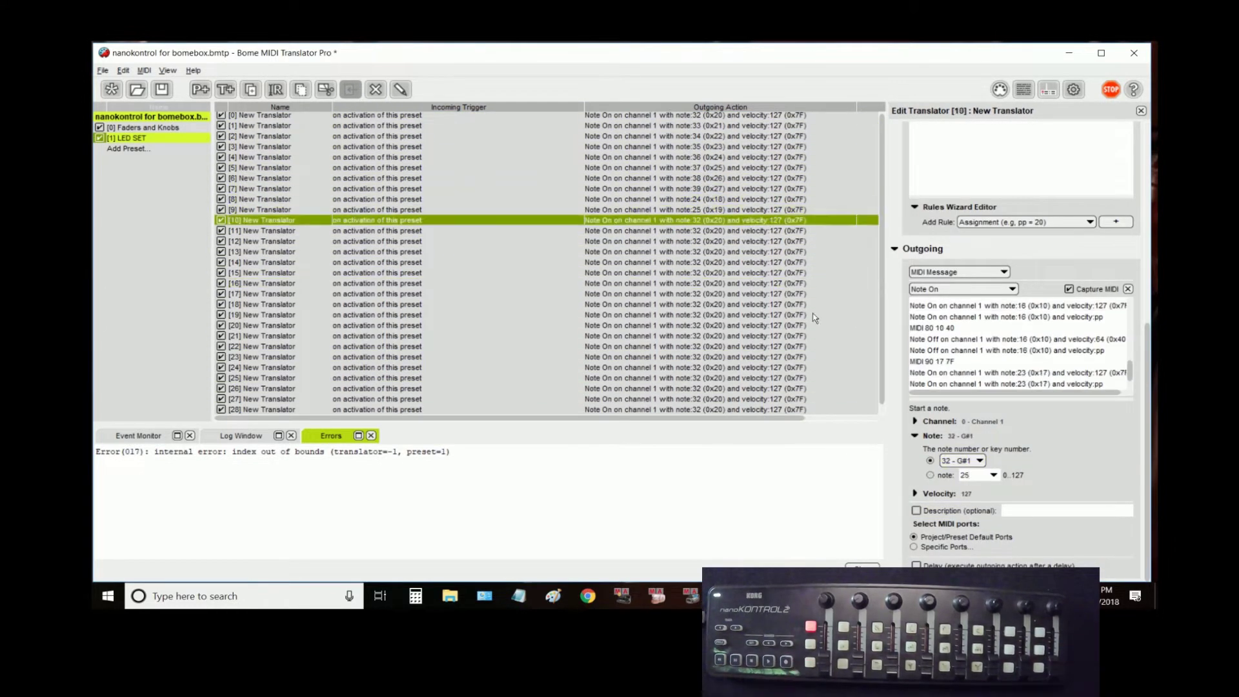
{"action": "left_click", "coordinate": [743, 252]}
{"action": "type", "text": "29"}
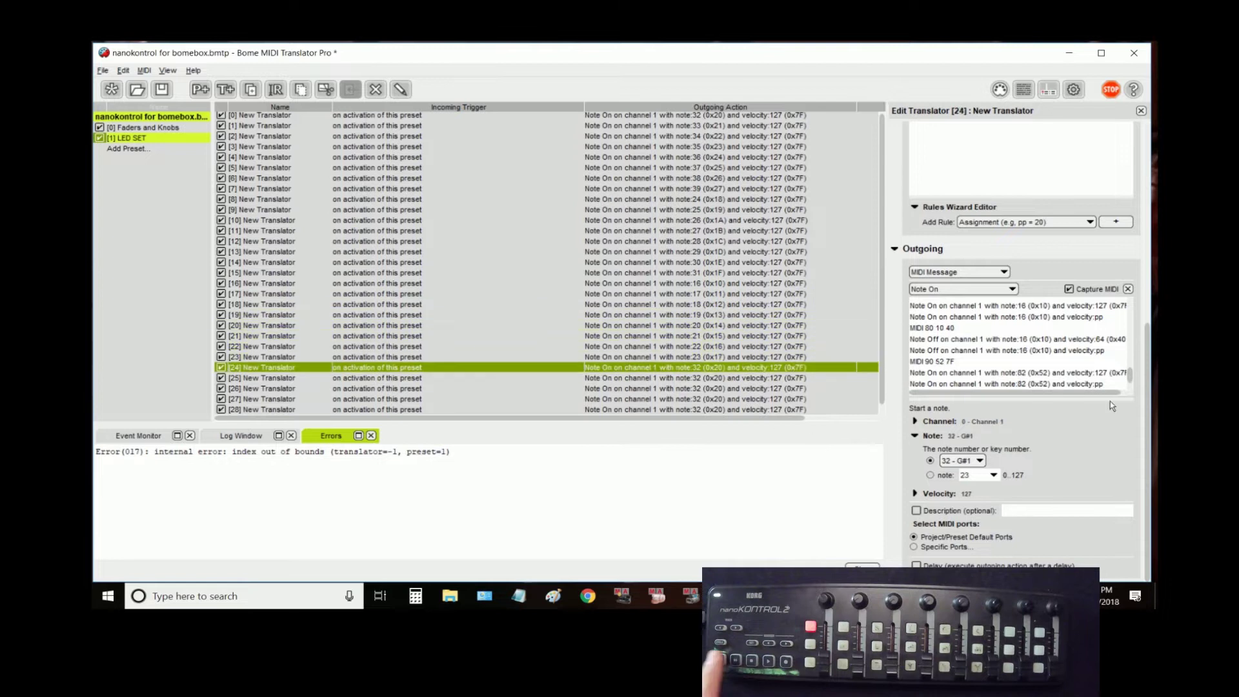
{"action": "left_click", "coordinate": [710, 399]}
{"action": "type", "text": "85"}
{"action": "left_click", "coordinate": [710, 409]}
{"action": "type", "text": "86"}
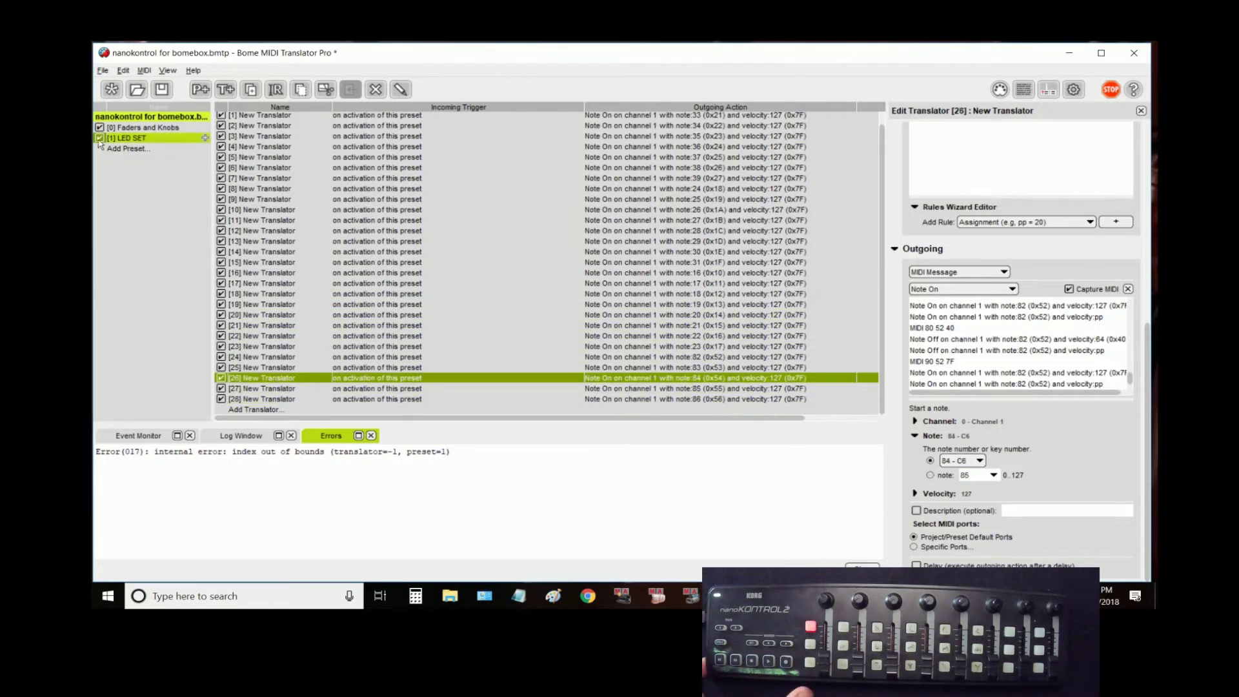
{"action": "left_click", "coordinate": [99, 138]}
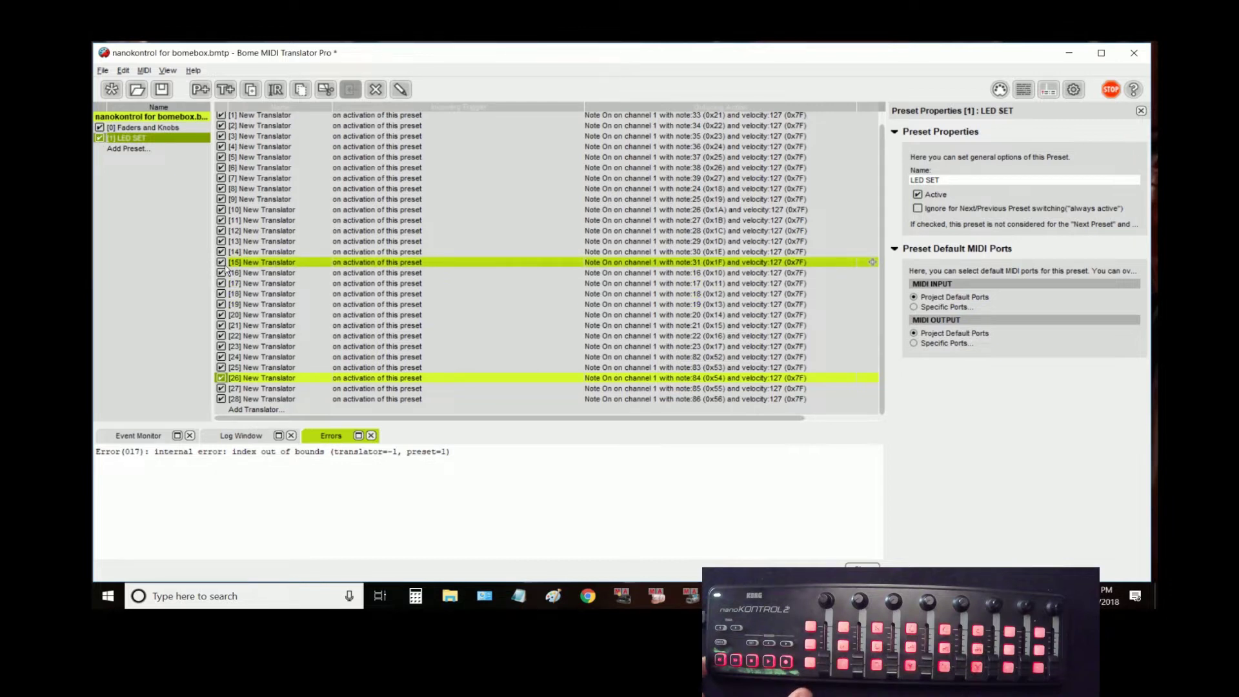
Create a third preset named 'LED Button', then select the LED SET preset
{"action": "left_click", "coordinate": [133, 152]}
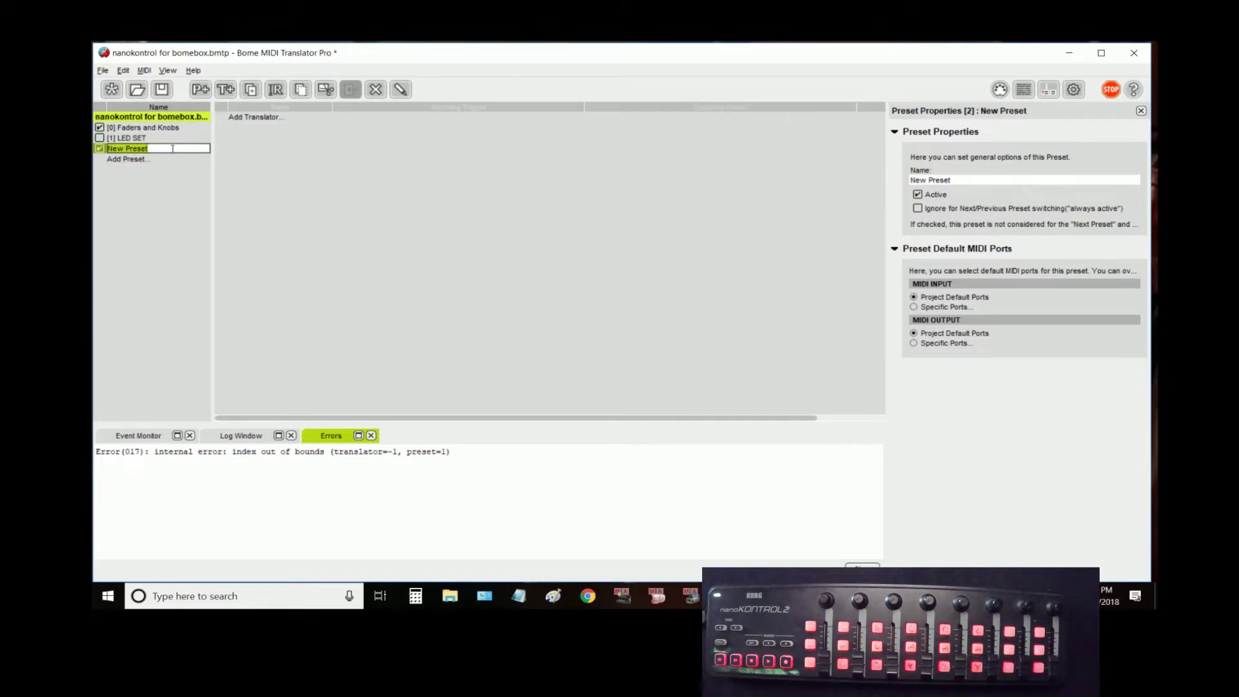
{"action": "type", "text": "LED BU"}
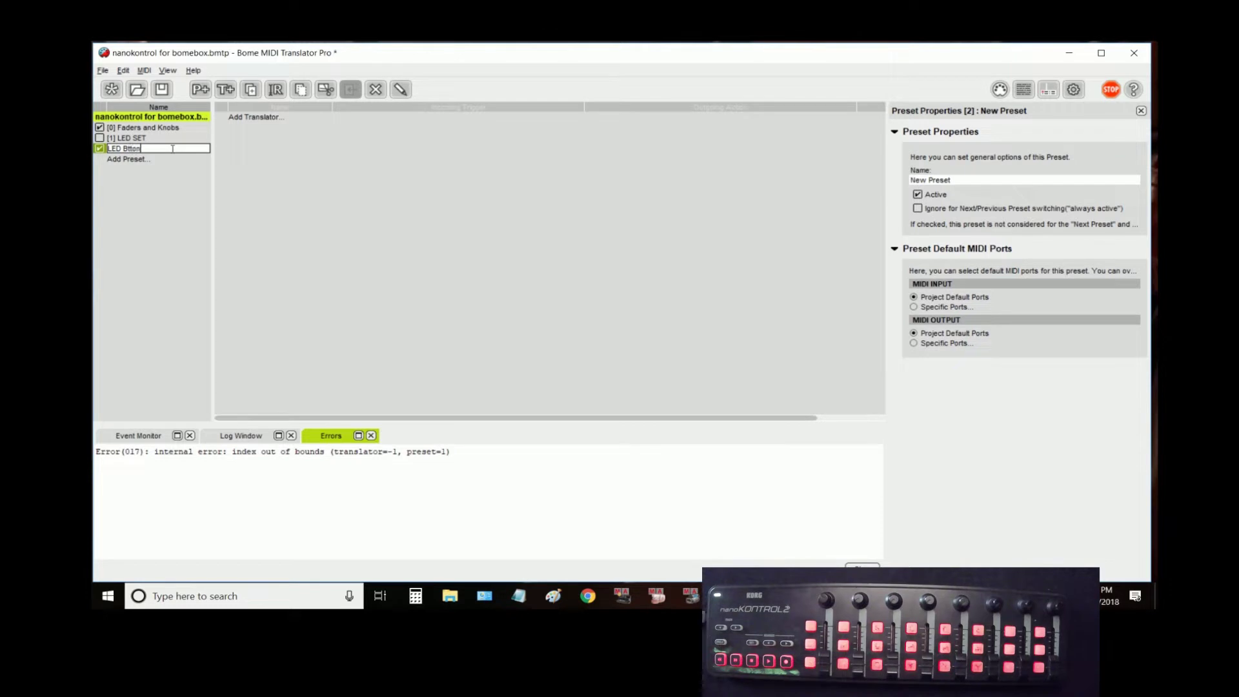
{"action": "type", "text": "utton"}
{"action": "key", "text": "Return"}
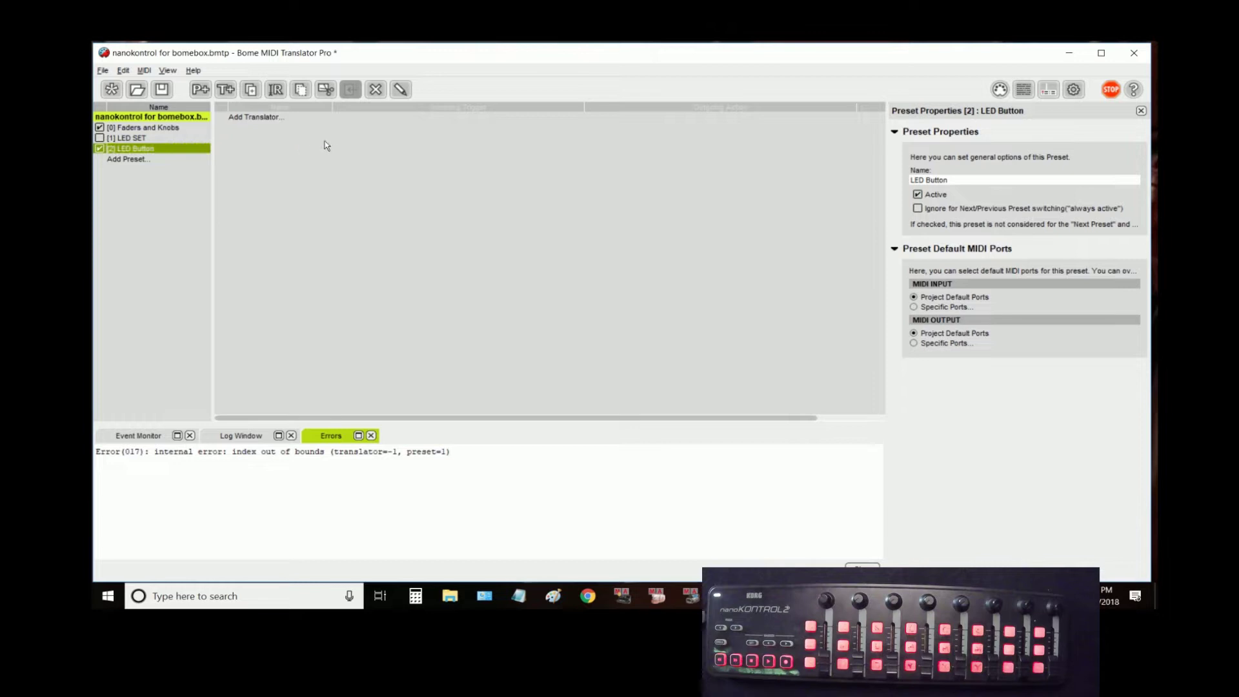
{"action": "left_click", "coordinate": [277, 117]}
{"action": "left_click", "coordinate": [284, 117]}
{"action": "left_click", "coordinate": [151, 136]}
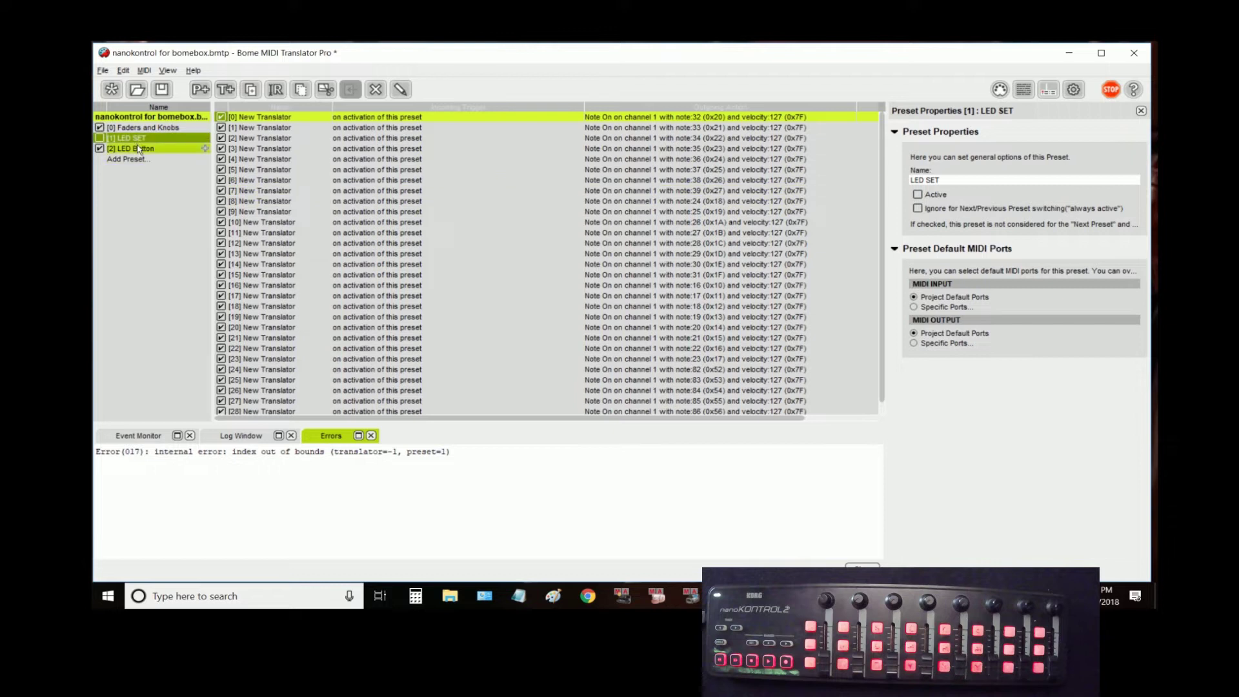
Add a translator to LED Button triggered by the captured CC#46 value 127
{"action": "left_click", "coordinate": [133, 149]}
{"action": "double_click", "coordinate": [297, 122]}
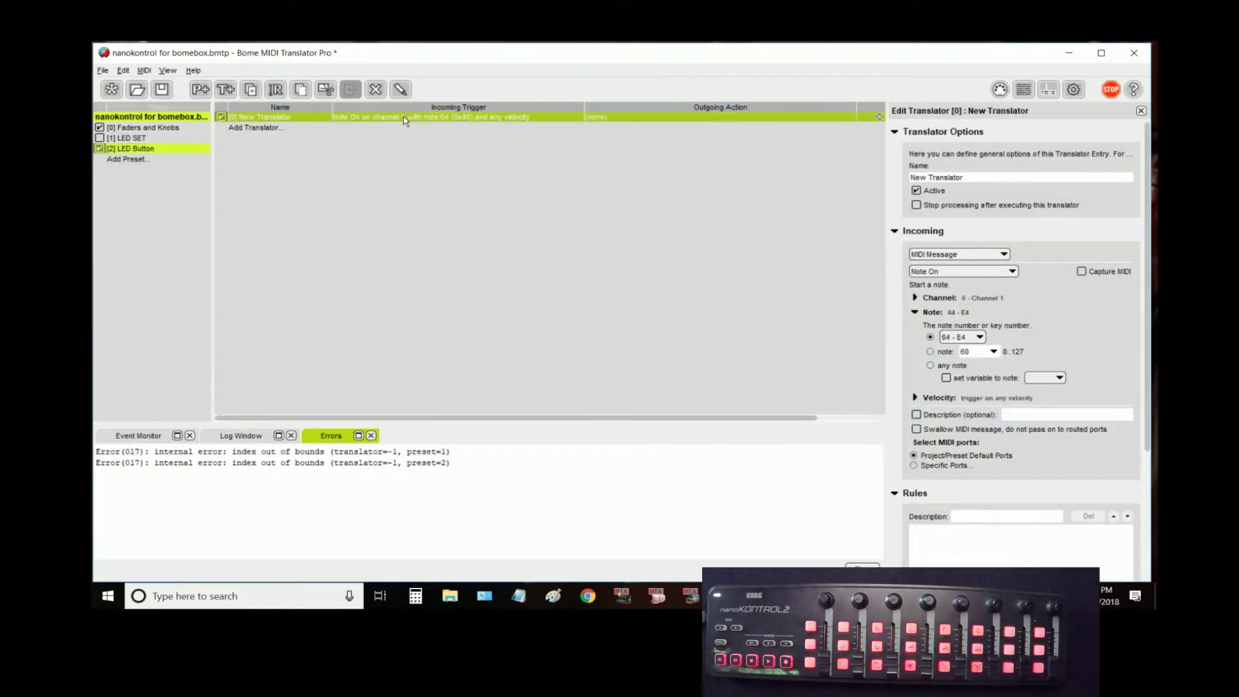
{"action": "left_click", "coordinate": [1083, 271]}
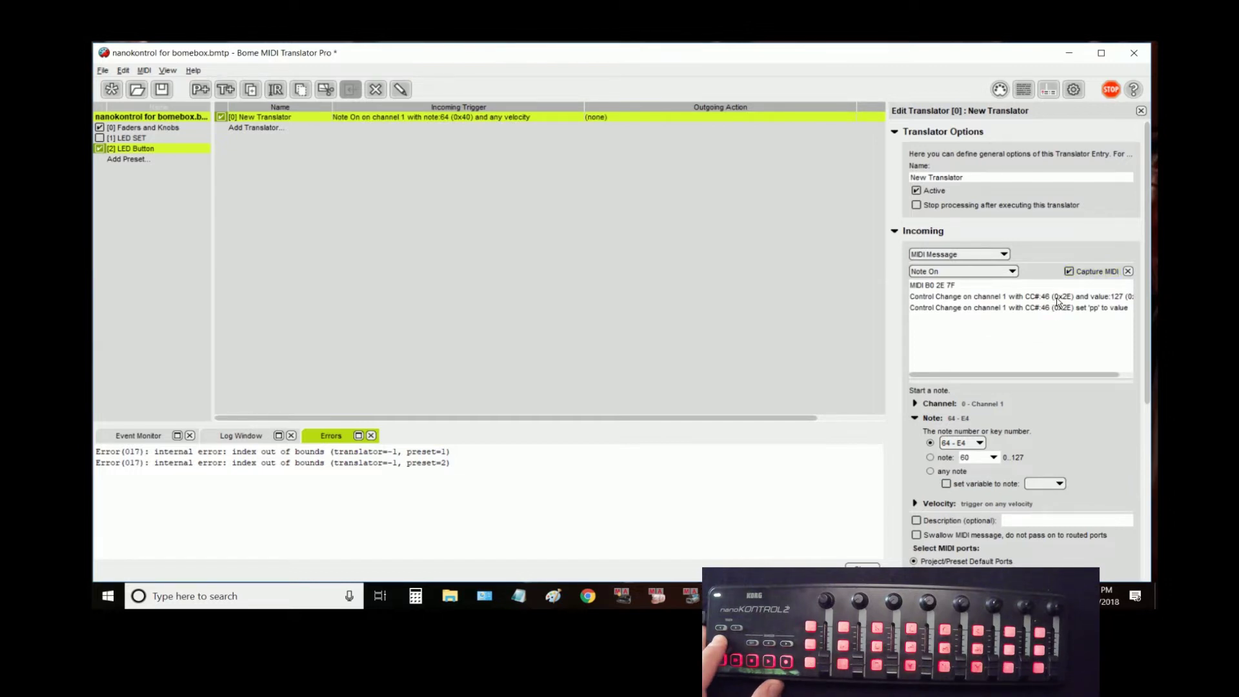
{"action": "left_click", "coordinate": [1058, 297]}
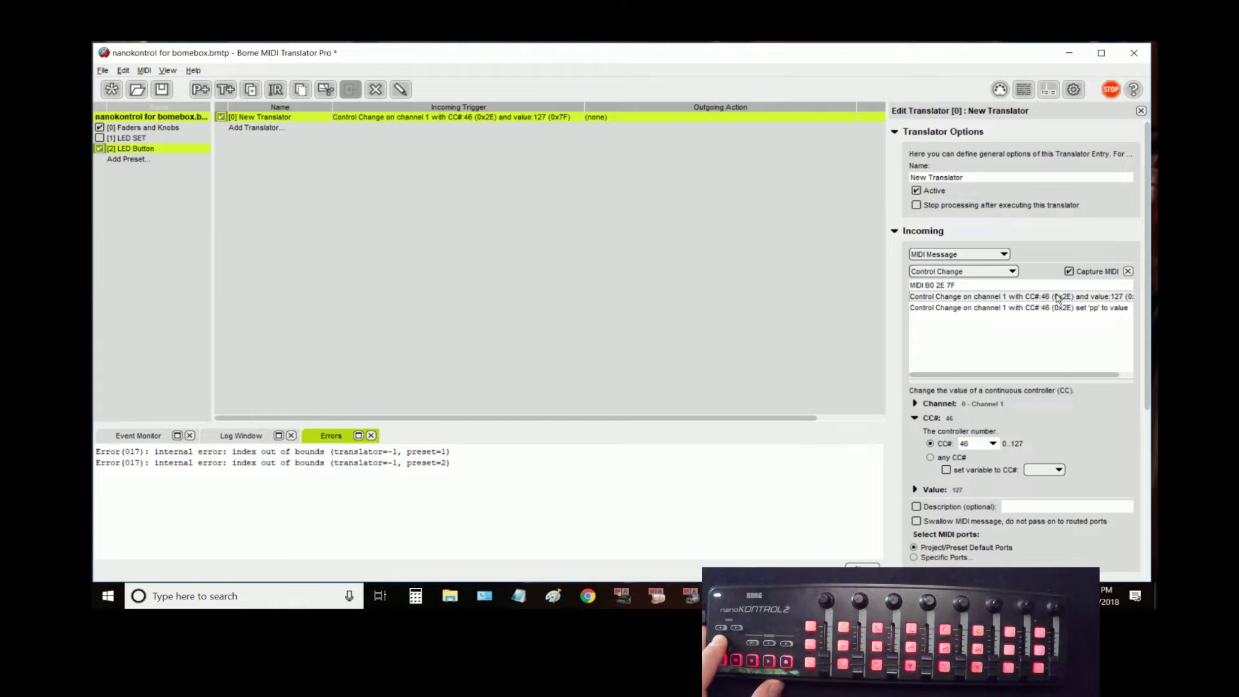
Make its output activate the LED SET preset by name, then add a translator to LED SET
{"action": "scroll", "coordinate": [987, 517], "scroll_direction": "down", "scroll_amount": 5}
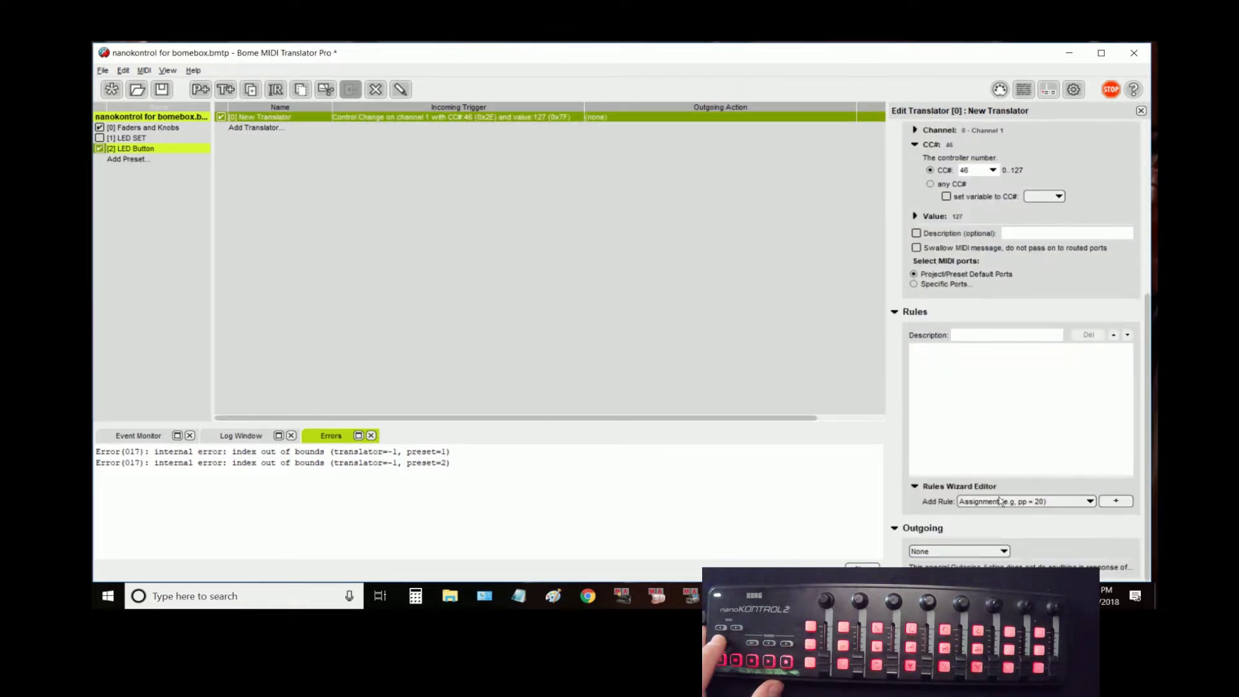
{"action": "left_click", "coordinate": [957, 551]}
{"action": "left_click", "coordinate": [957, 520]}
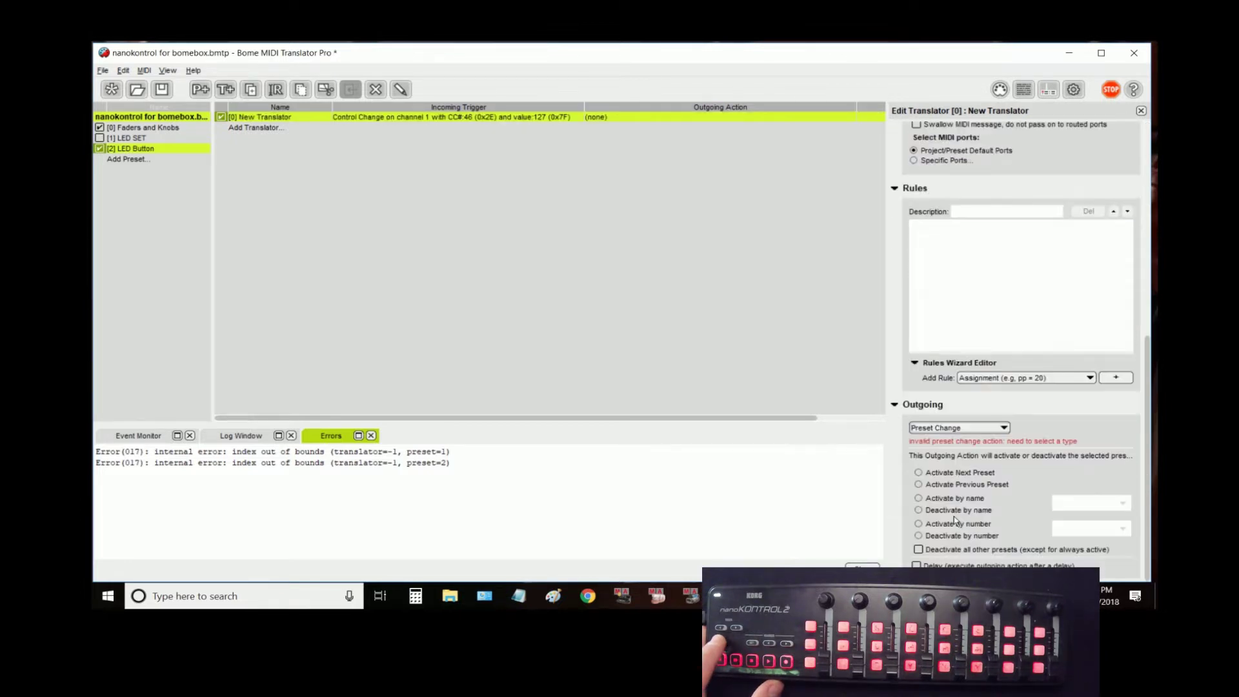
{"action": "left_click", "coordinate": [919, 499]}
{"action": "left_click", "coordinate": [1097, 504]}
{"action": "left_click", "coordinate": [1077, 526]}
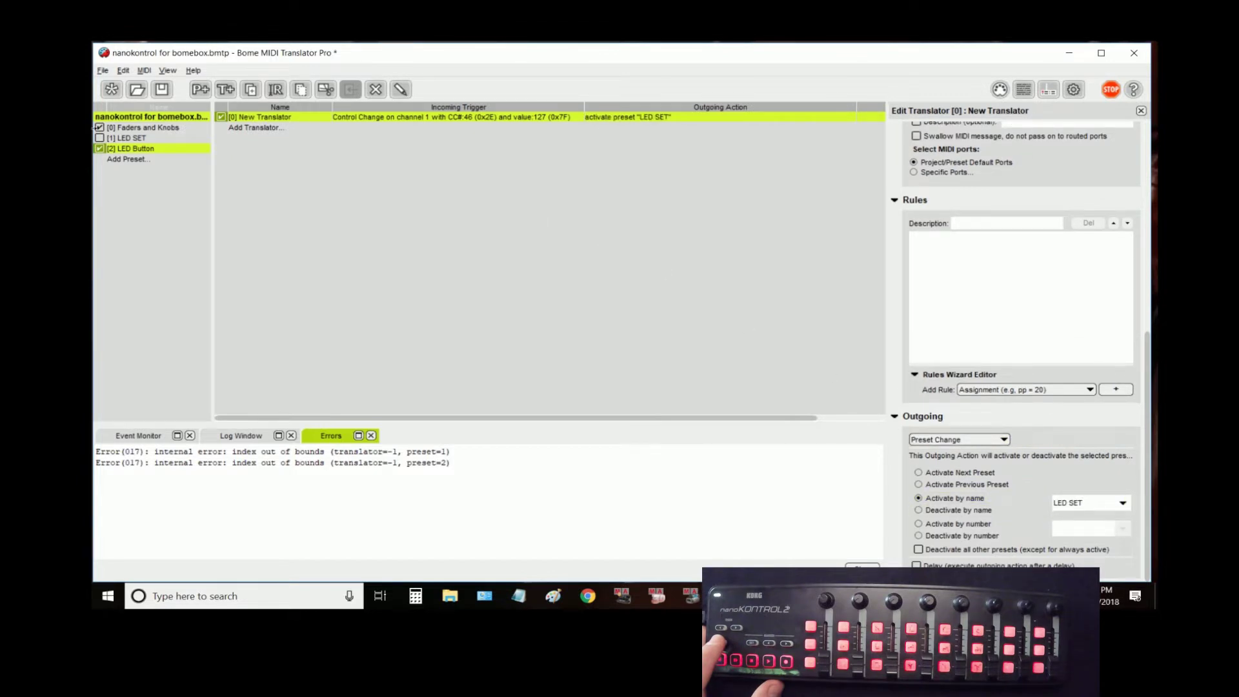
{"action": "left_click", "coordinate": [126, 138]}
{"action": "key", "text": "ctrl+t"}
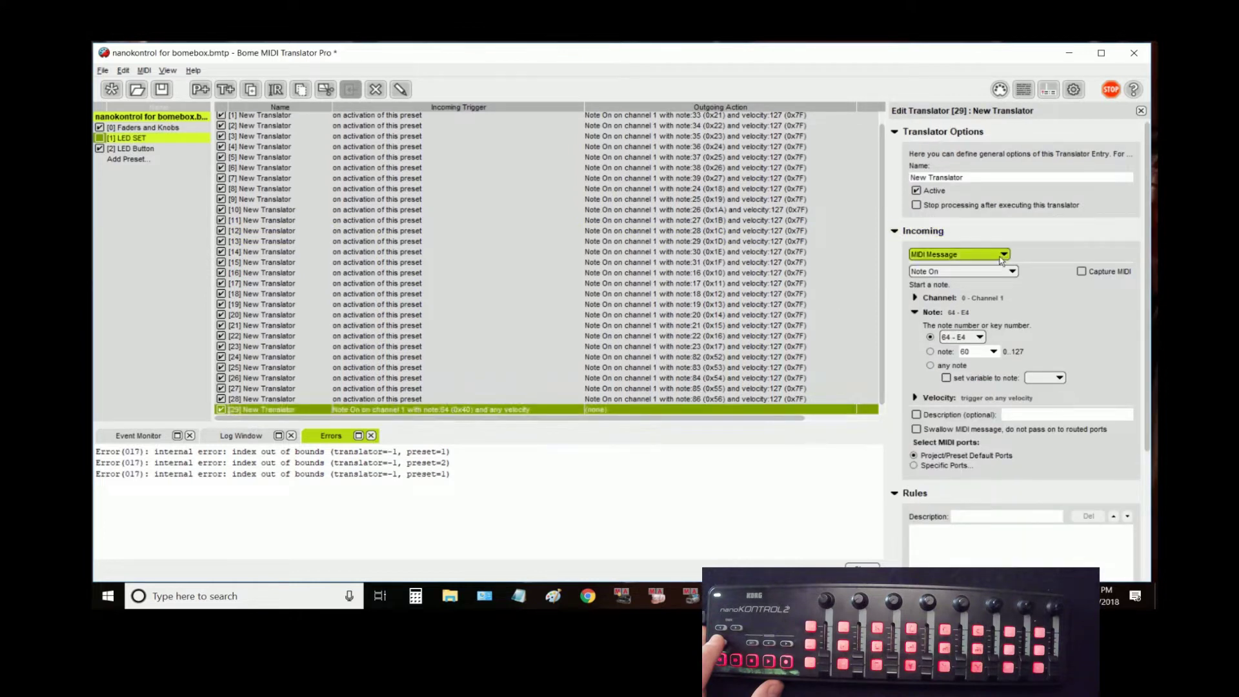
Trigger the translator when the current preset is activated
{"action": "left_click", "coordinate": [959, 254]}
{"action": "left_click", "coordinate": [948, 307]}
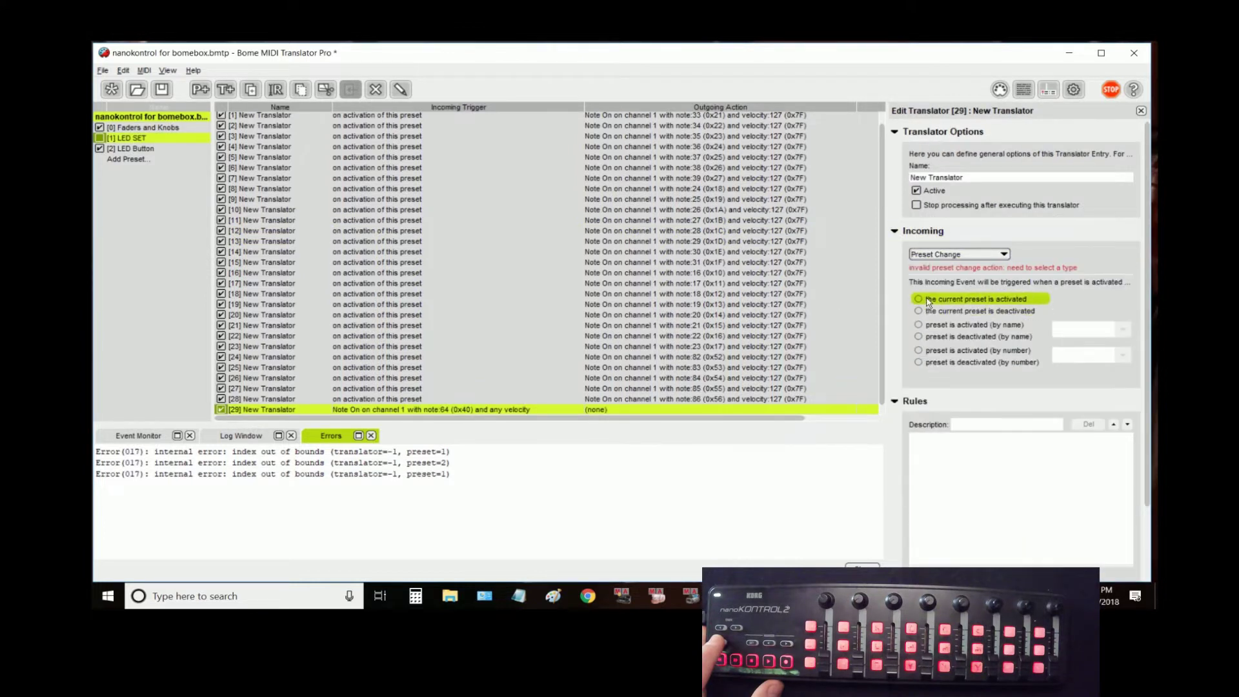
{"action": "scroll", "coordinate": [1077, 369], "scroll_direction": "down", "scroll_amount": 2}
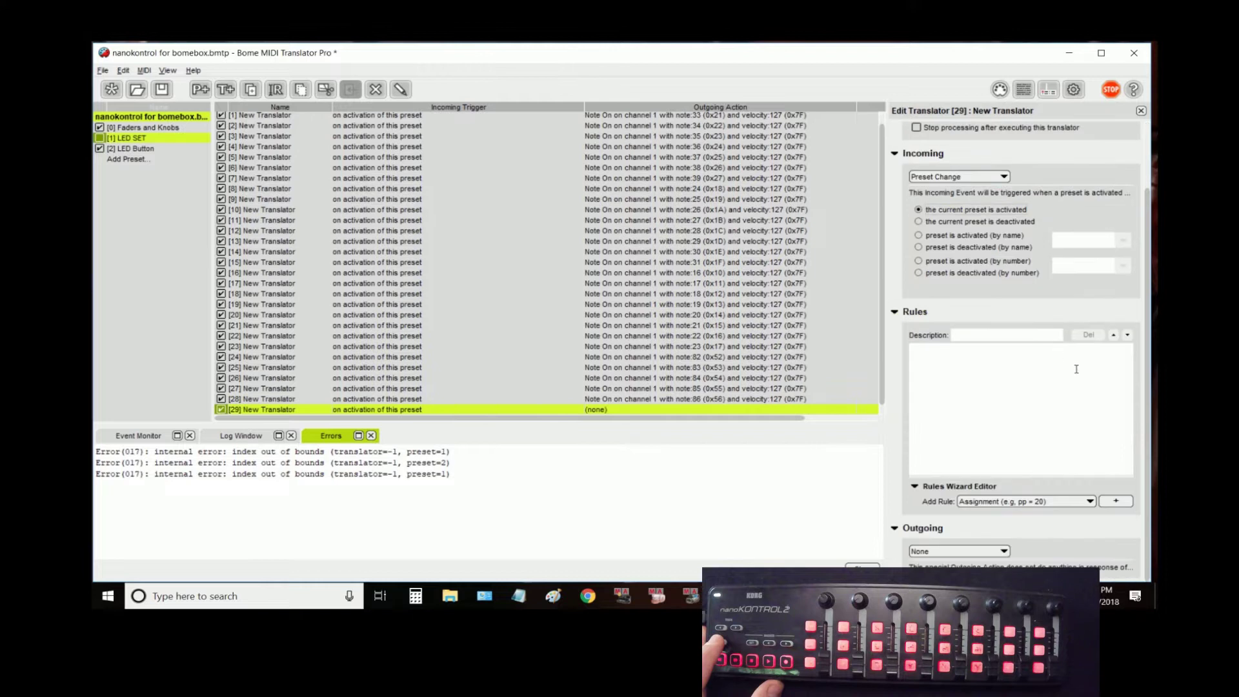
Deactivate preset LED SET by name after a 100 ms delay, then open the LED Button preset
{"action": "left_click", "coordinate": [982, 552]}
{"action": "left_click", "coordinate": [953, 526]}
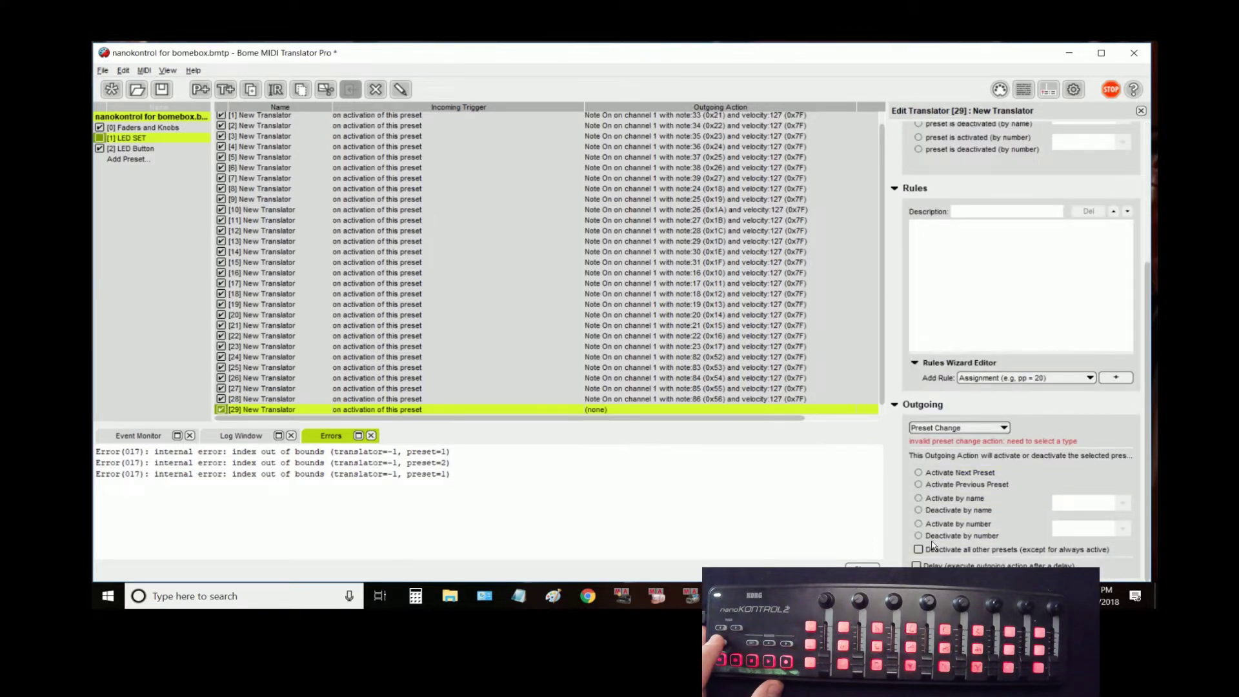
{"action": "left_click", "coordinate": [918, 511]}
{"action": "left_click", "coordinate": [1123, 503]}
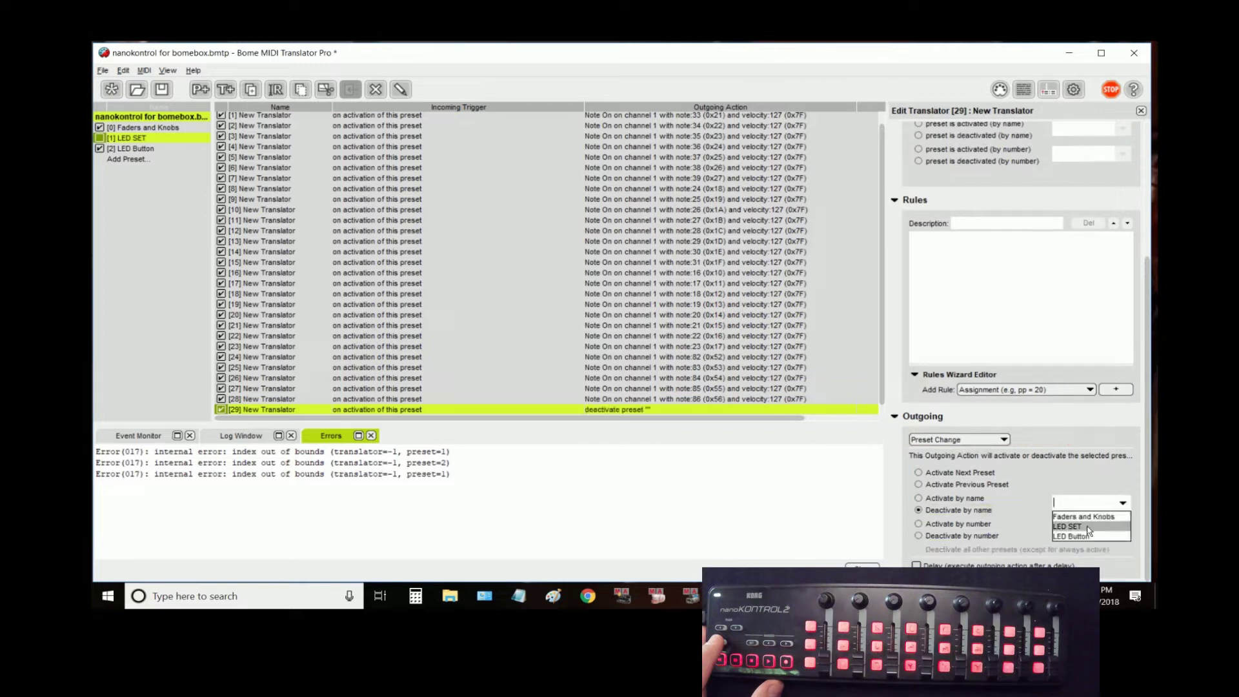
{"action": "left_click", "coordinate": [1084, 530]}
{"action": "left_click", "coordinate": [916, 565]}
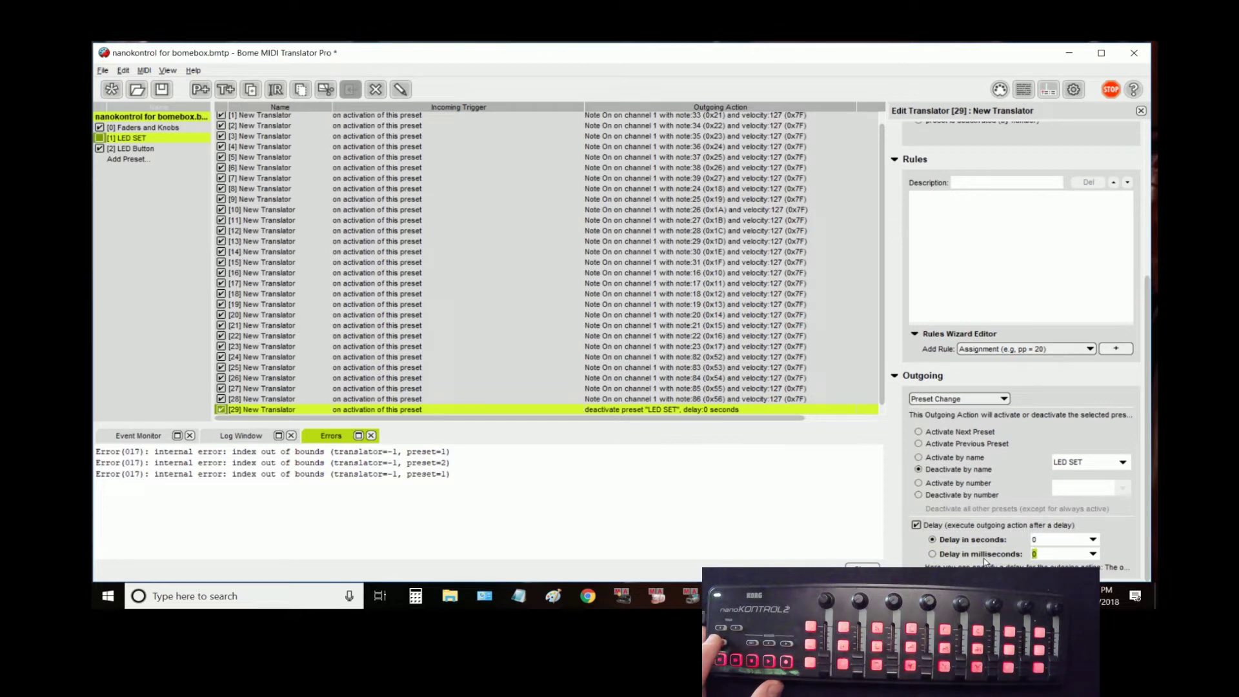
{"action": "type", "text": "100"}
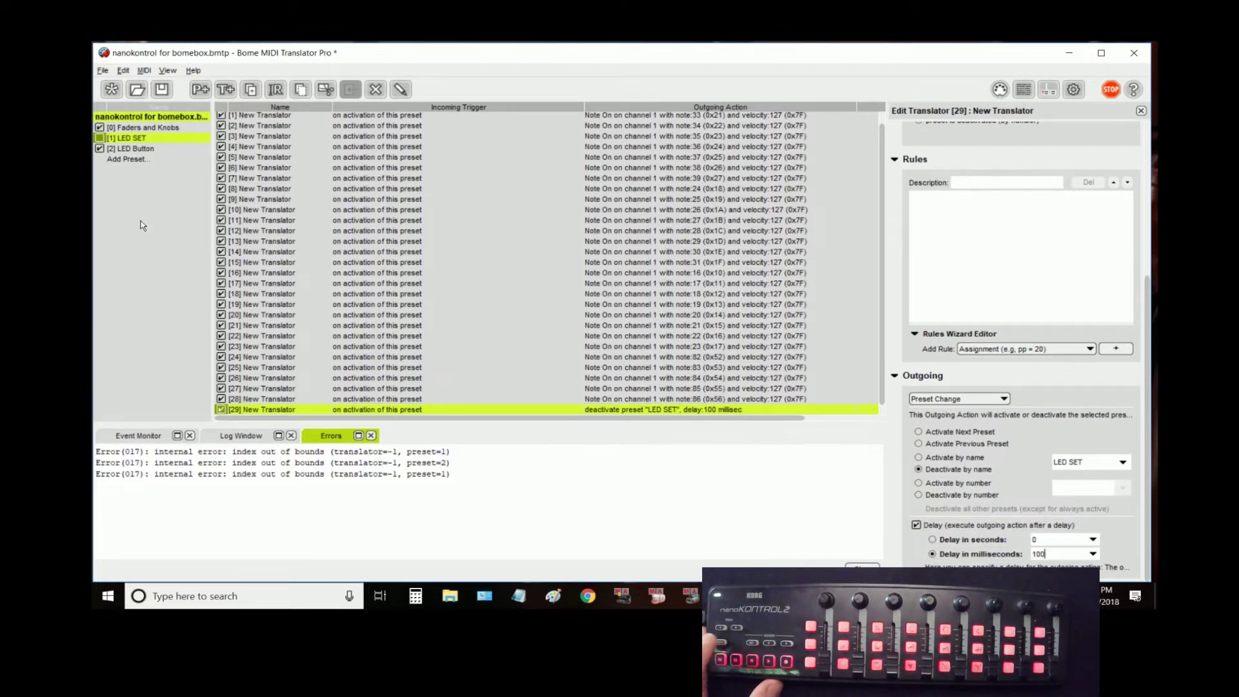
{"action": "left_click", "coordinate": [139, 149]}
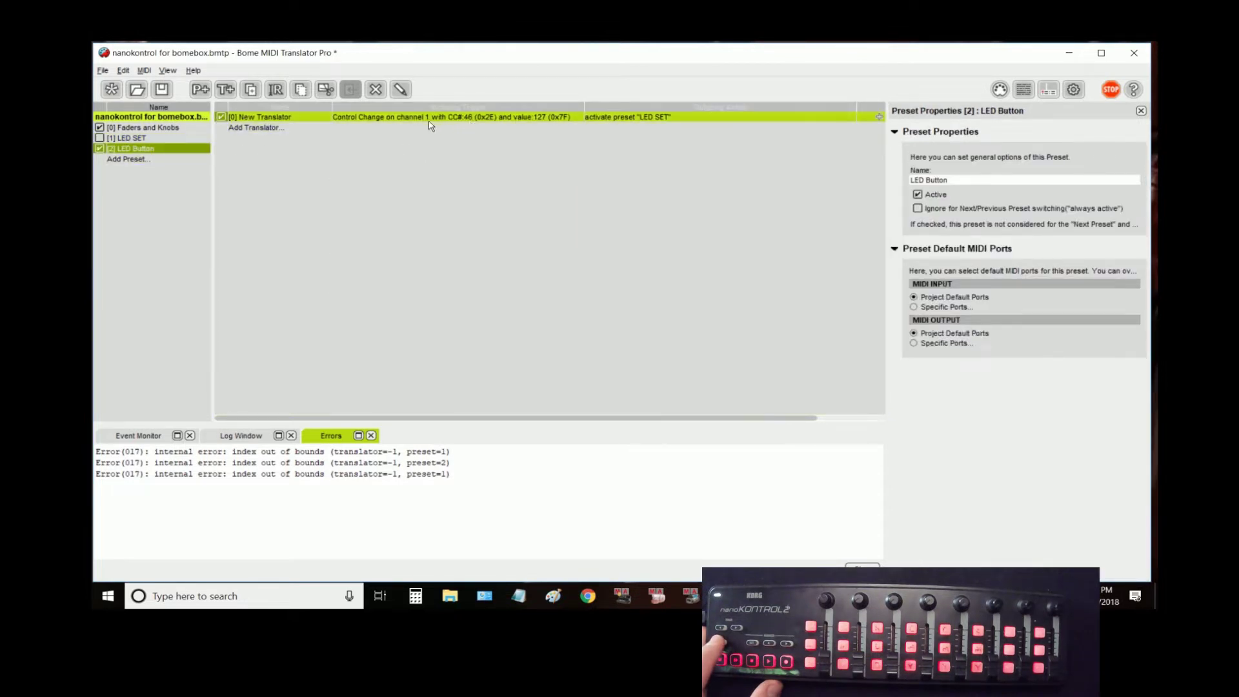
Add a new preset named ON
{"action": "left_click", "coordinate": [633, 119]}
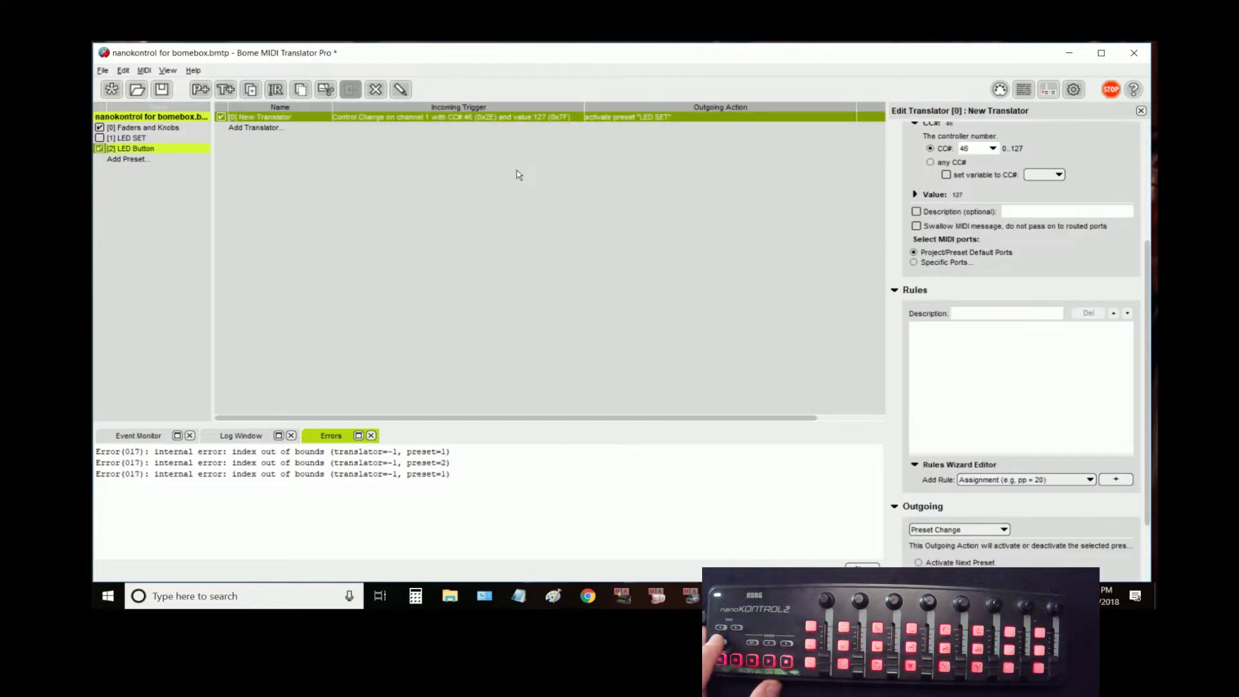
{"action": "double_click", "coordinate": [147, 160]}
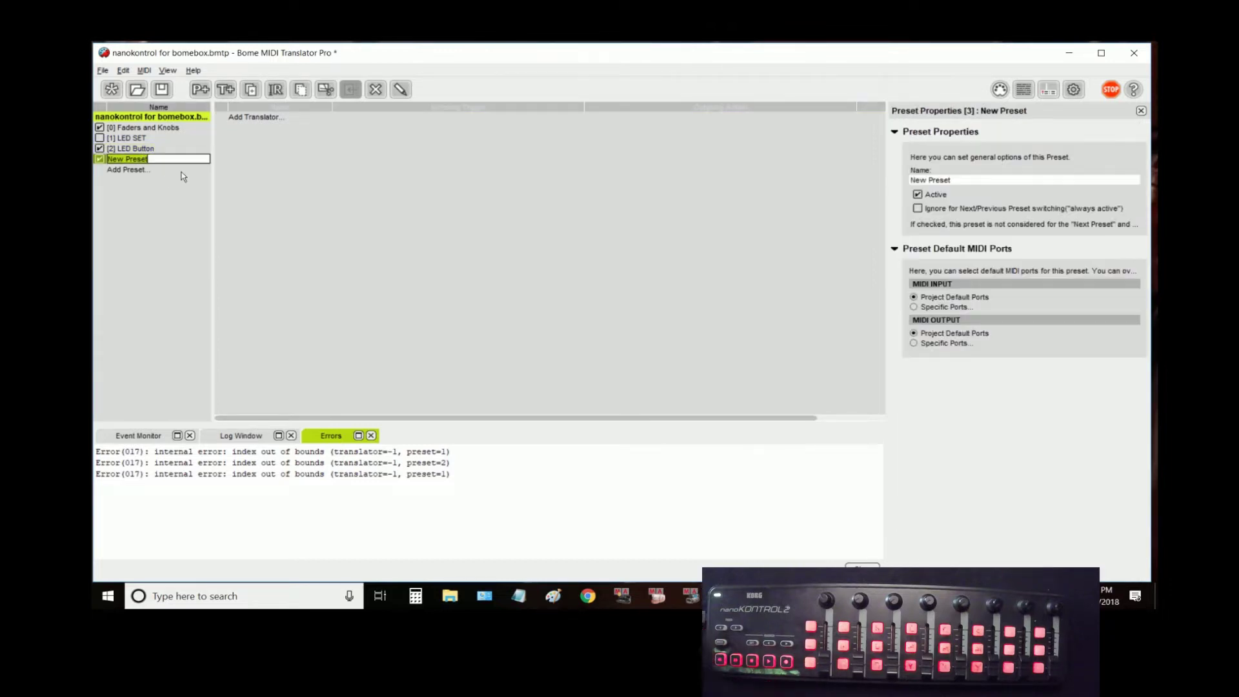
{"action": "type", "text": "ON"}
{"action": "key", "text": "Return"}
Add a second preset named BOUNCE, fixing the BOUNC typo, then open the ON preset
{"action": "double_click", "coordinate": [146, 169]}
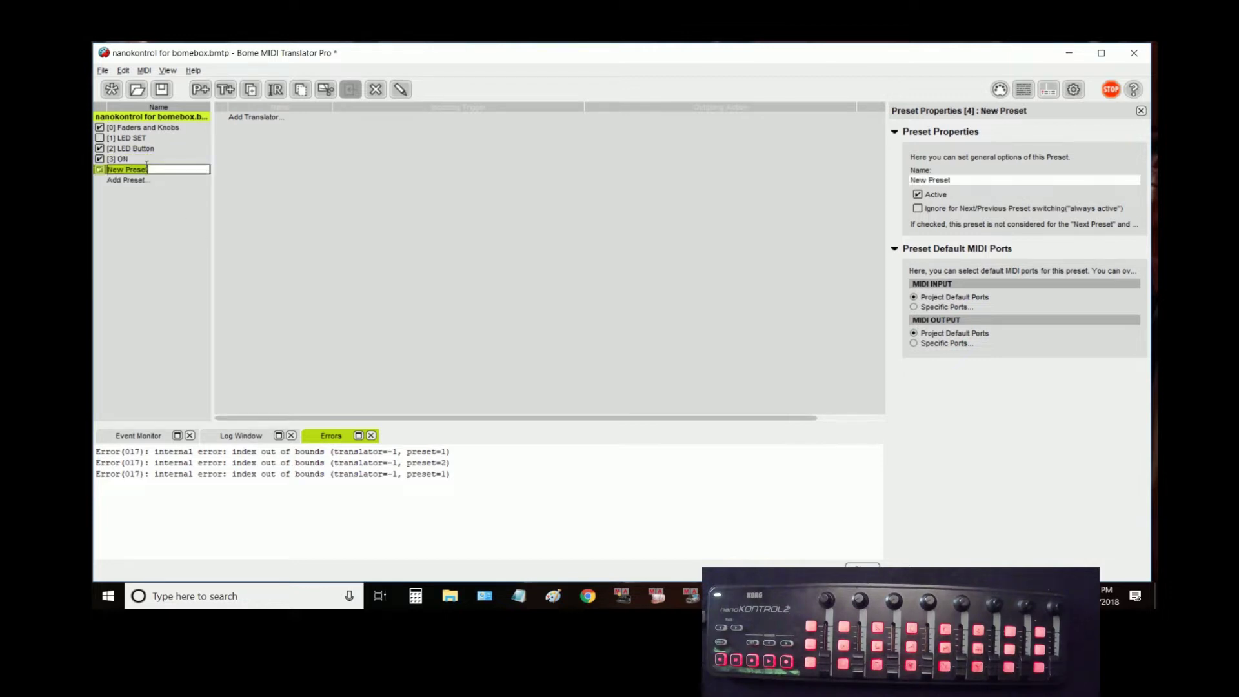
{"action": "type", "text": "BOUNC"}
{"action": "key", "text": "Return"}
{"action": "double_click", "coordinate": [147, 169]}
{"action": "left_click", "coordinate": [153, 166]}
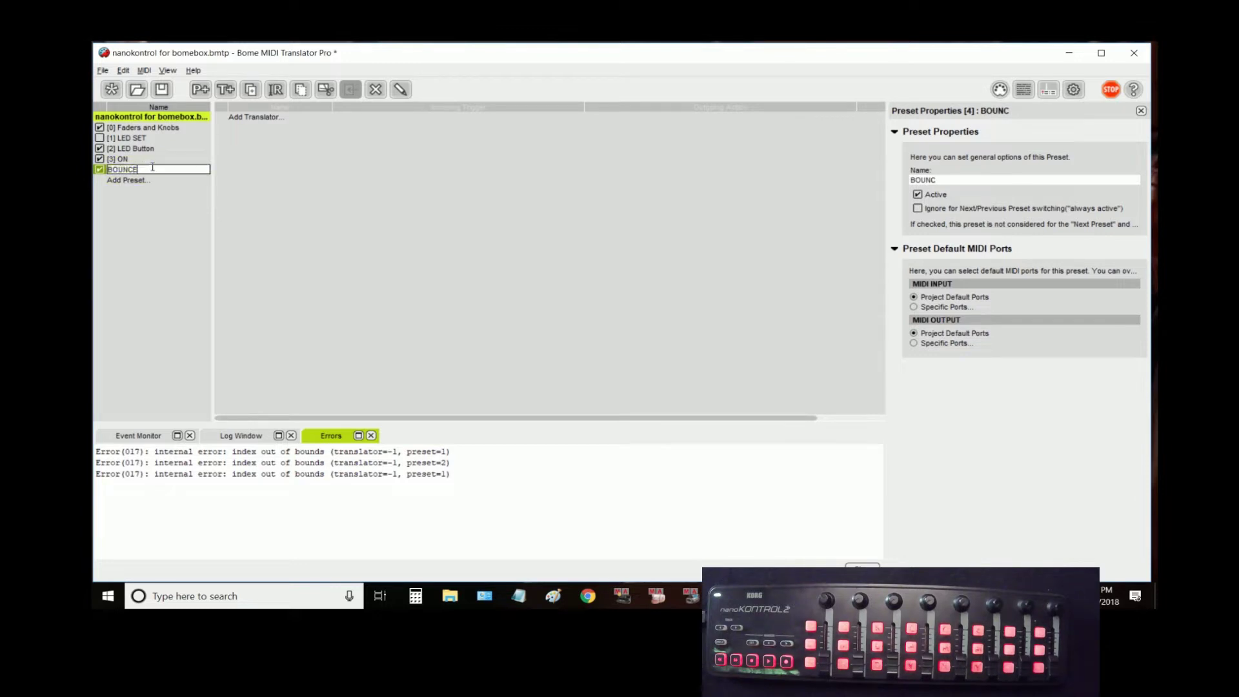
{"action": "type", "text": "E"}
{"action": "key", "text": "Return"}
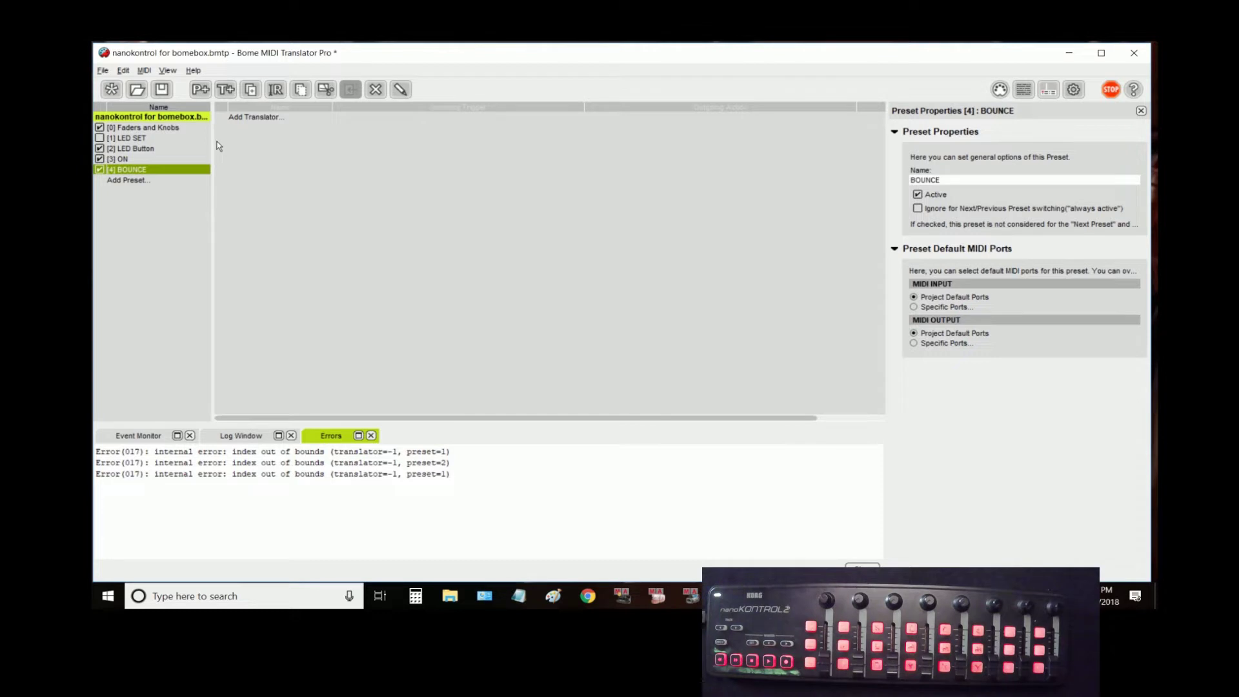
{"action": "left_click", "coordinate": [317, 119]}
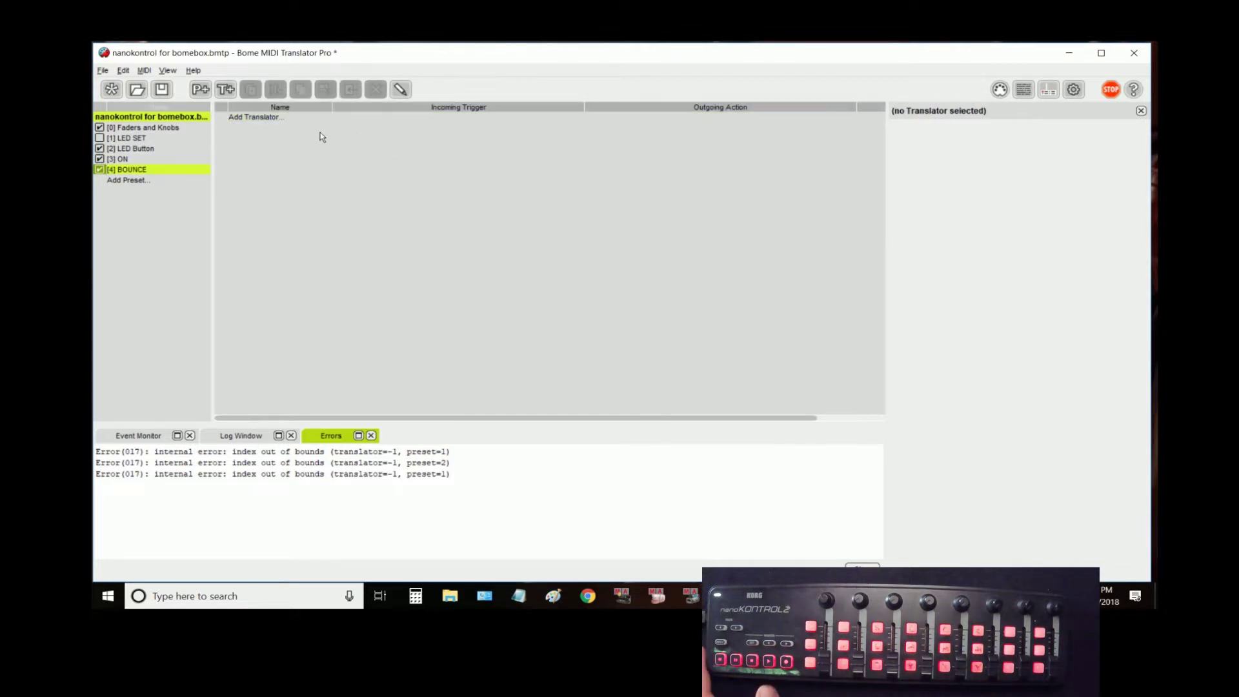
{"action": "left_click", "coordinate": [141, 159]}
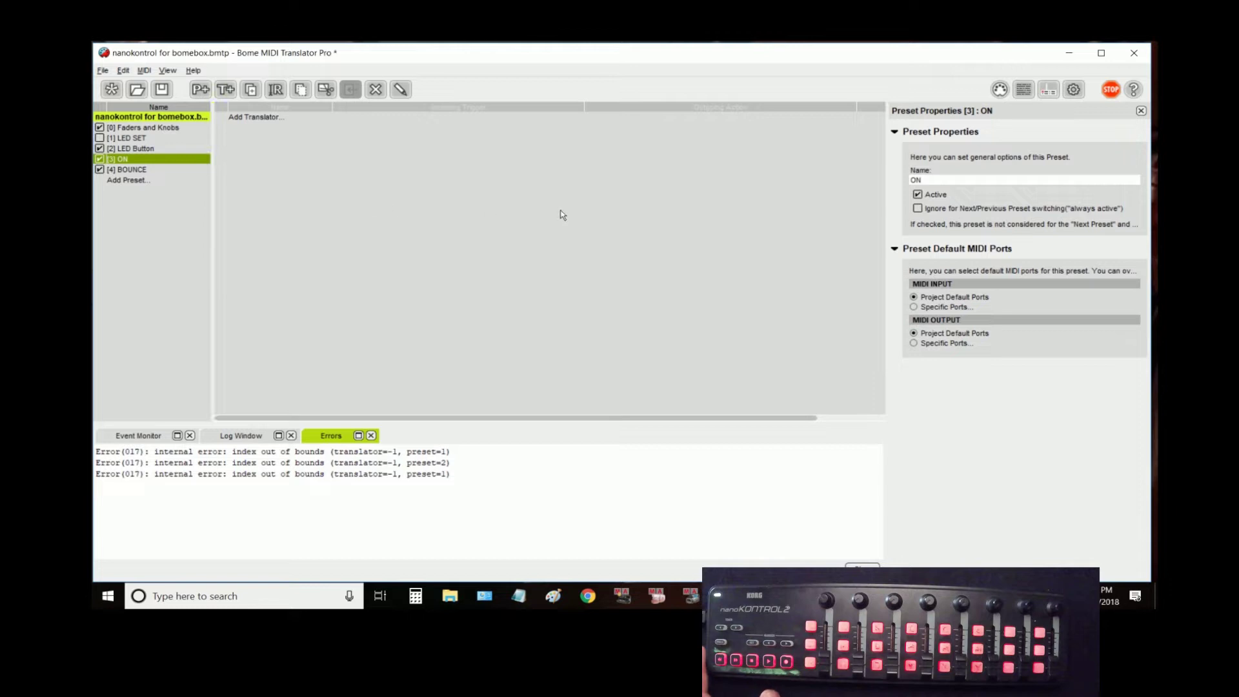
Add a translator to ON triggered by captured CC#46 value 127, swallowing the message
{"action": "double_click", "coordinate": [298, 118]}
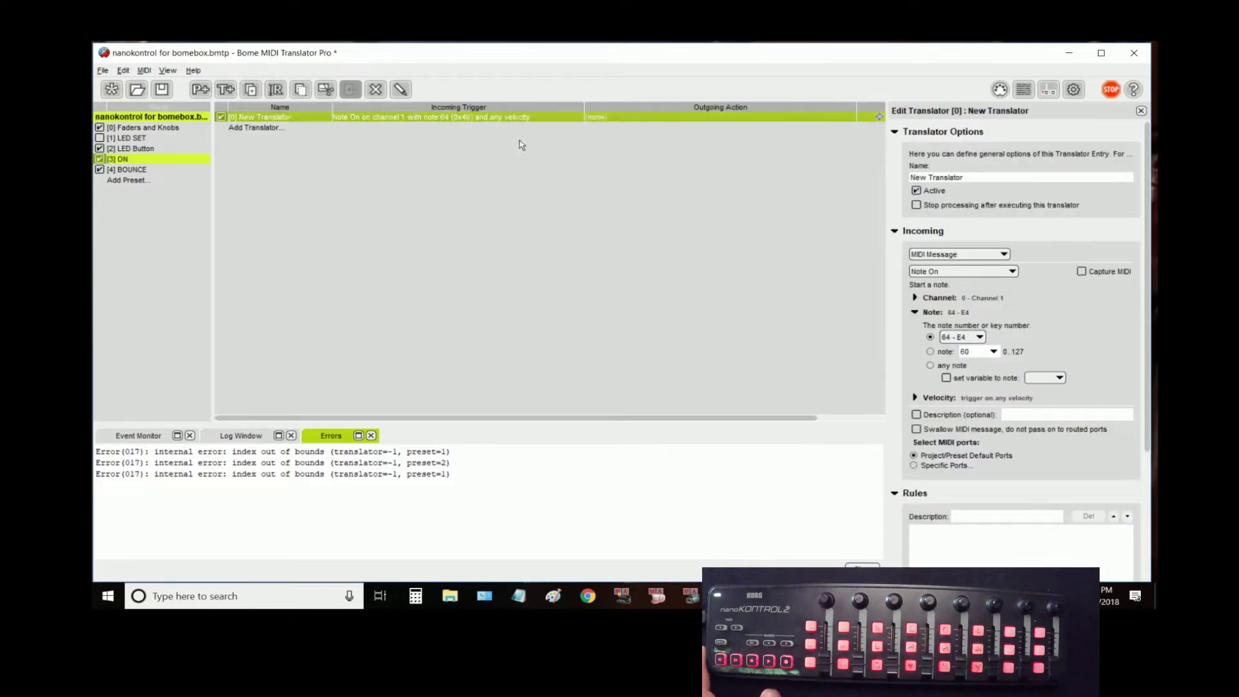
{"action": "left_click", "coordinate": [1084, 272]}
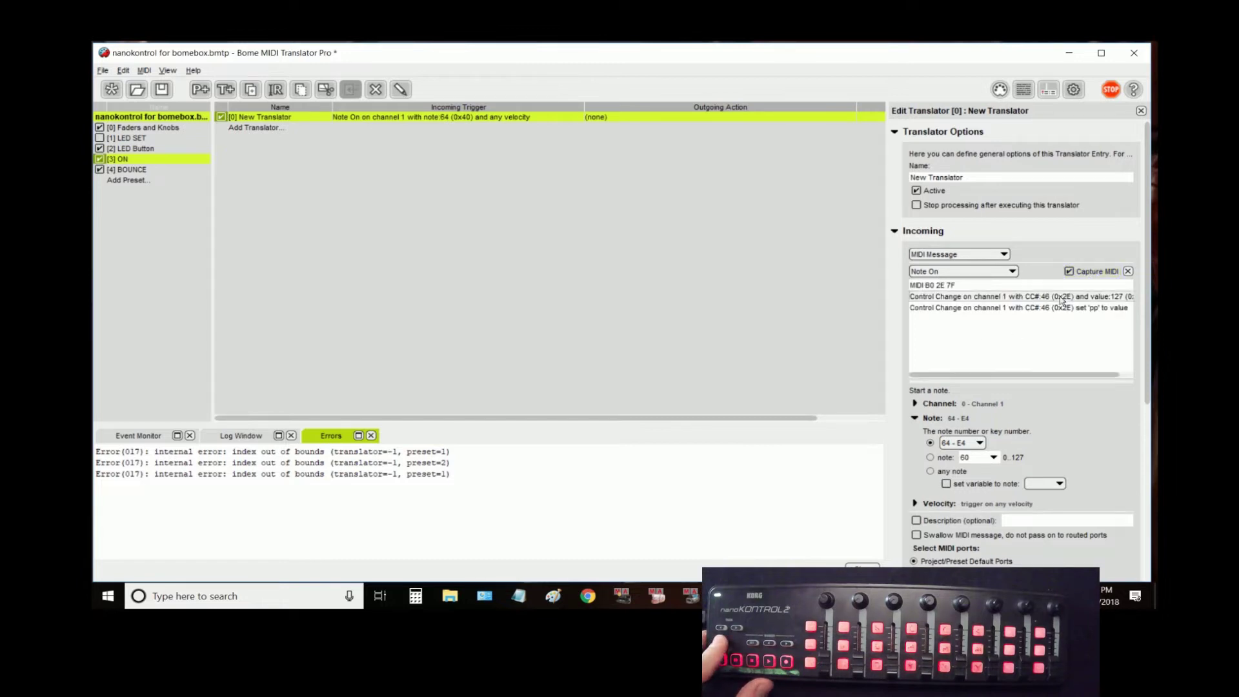
{"action": "left_click", "coordinate": [1062, 297]}
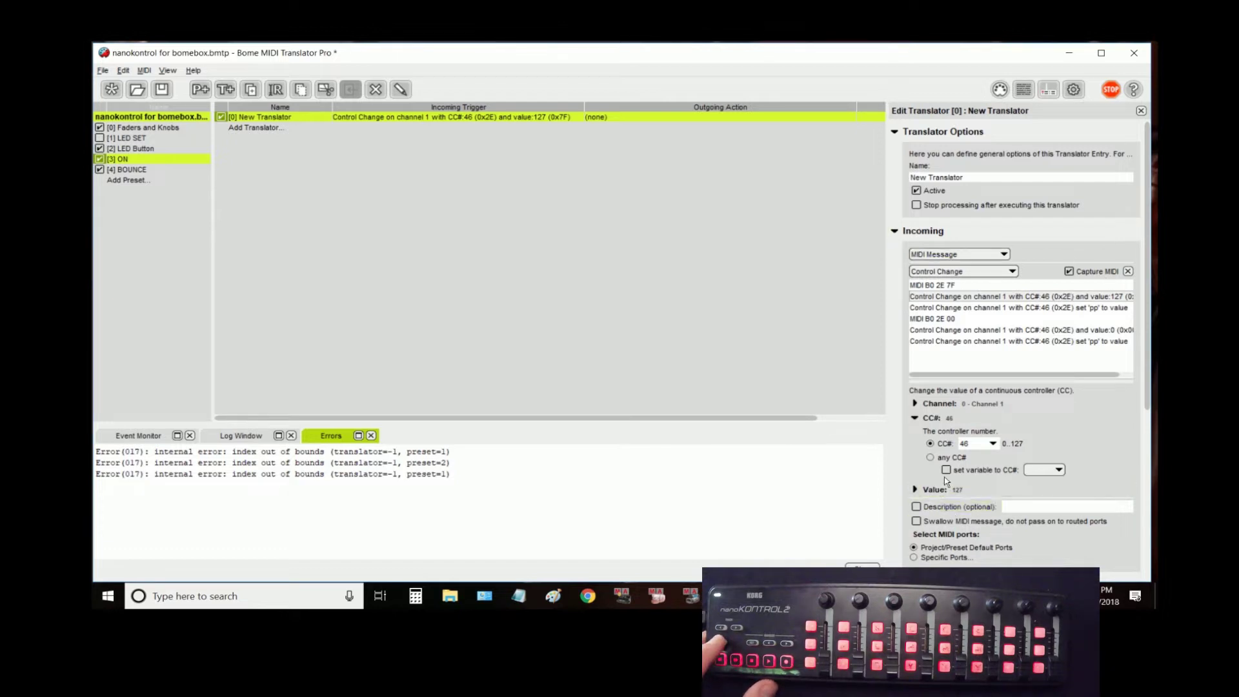
{"action": "left_click", "coordinate": [916, 521]}
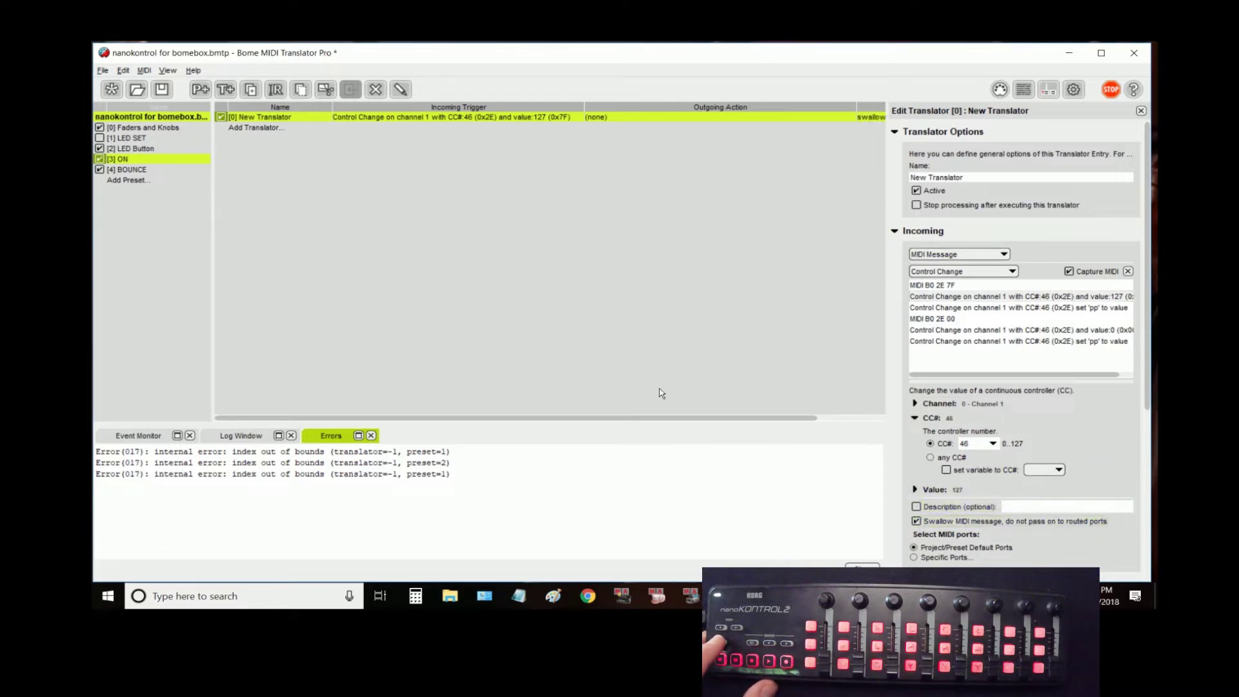
Make the LED Button translator swallow its MIDI message too, then return to the ON translator
{"action": "left_click", "coordinate": [132, 149]}
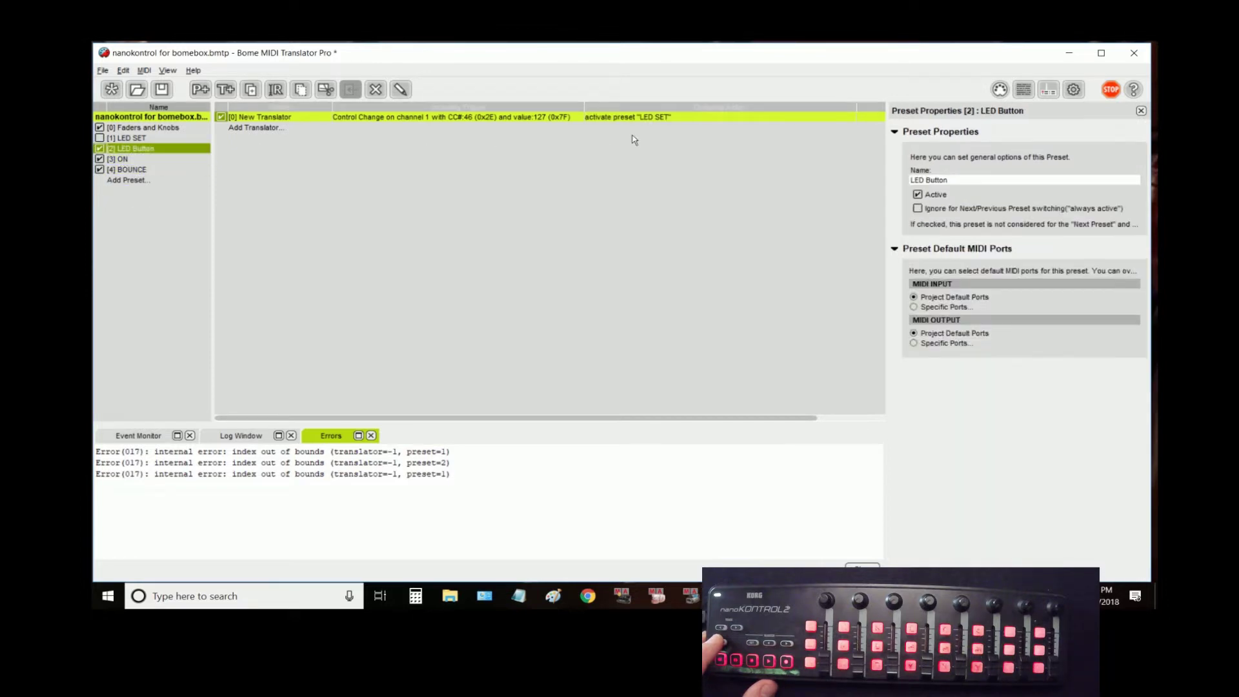
{"action": "left_click", "coordinate": [680, 117]}
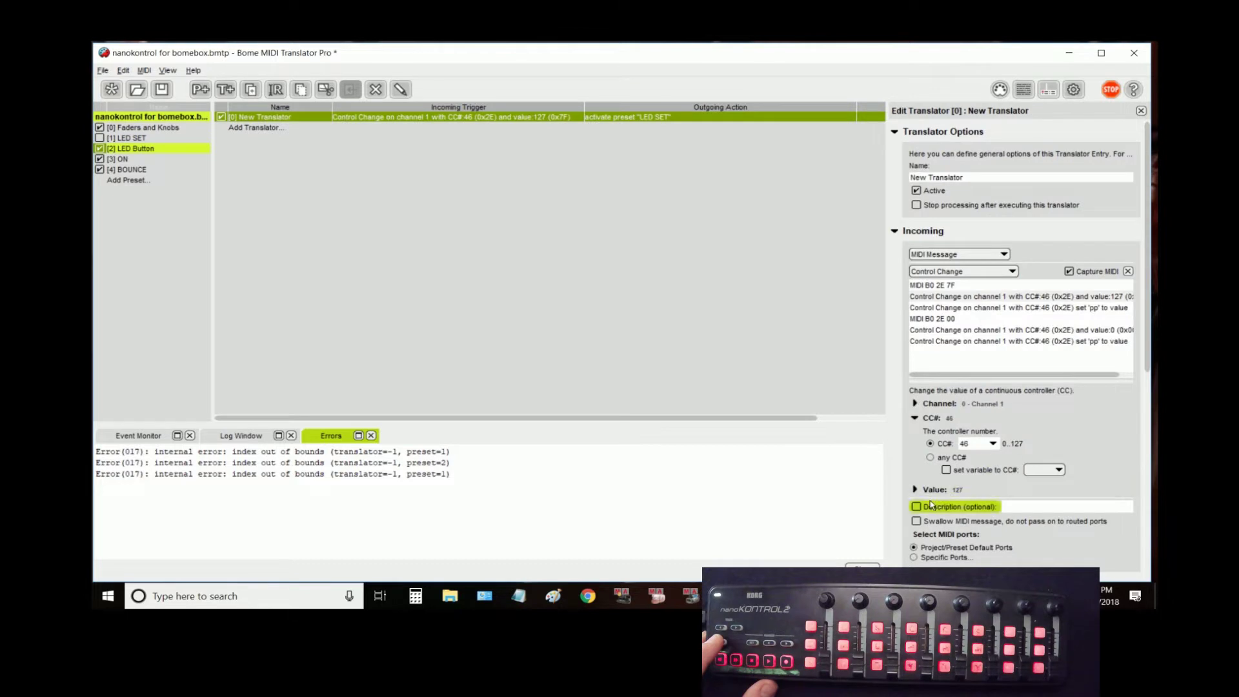
{"action": "left_click", "coordinate": [916, 521]}
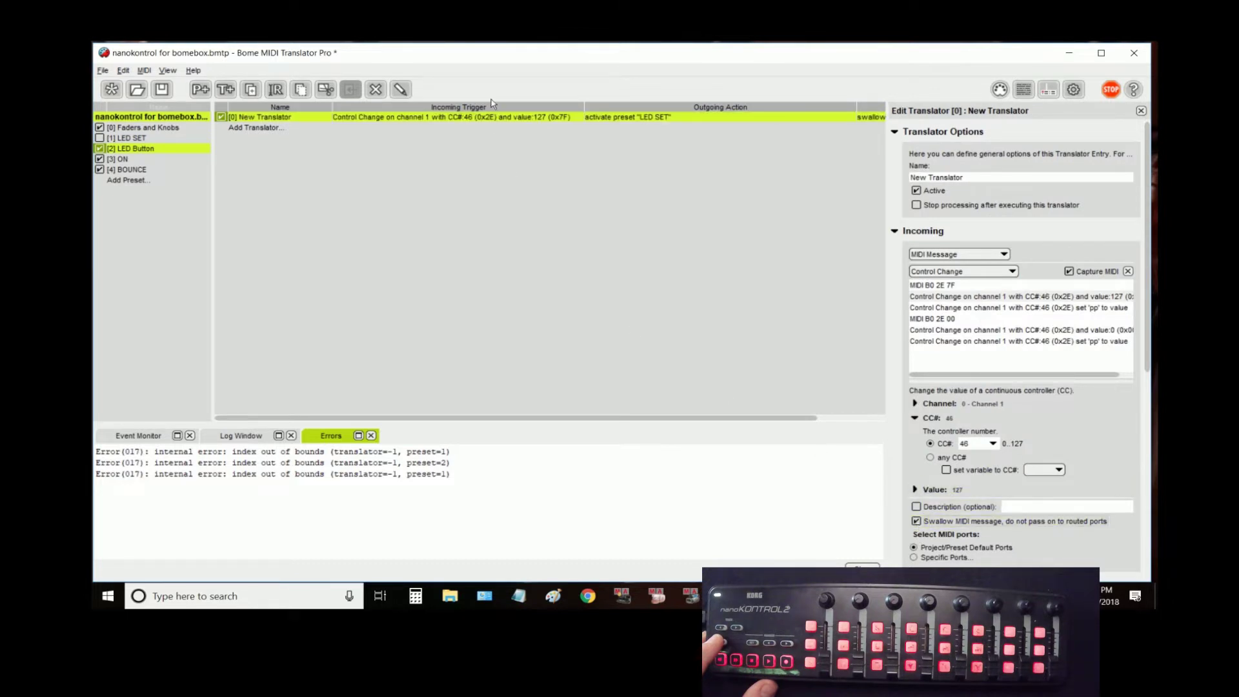
{"action": "left_click", "coordinate": [175, 159]}
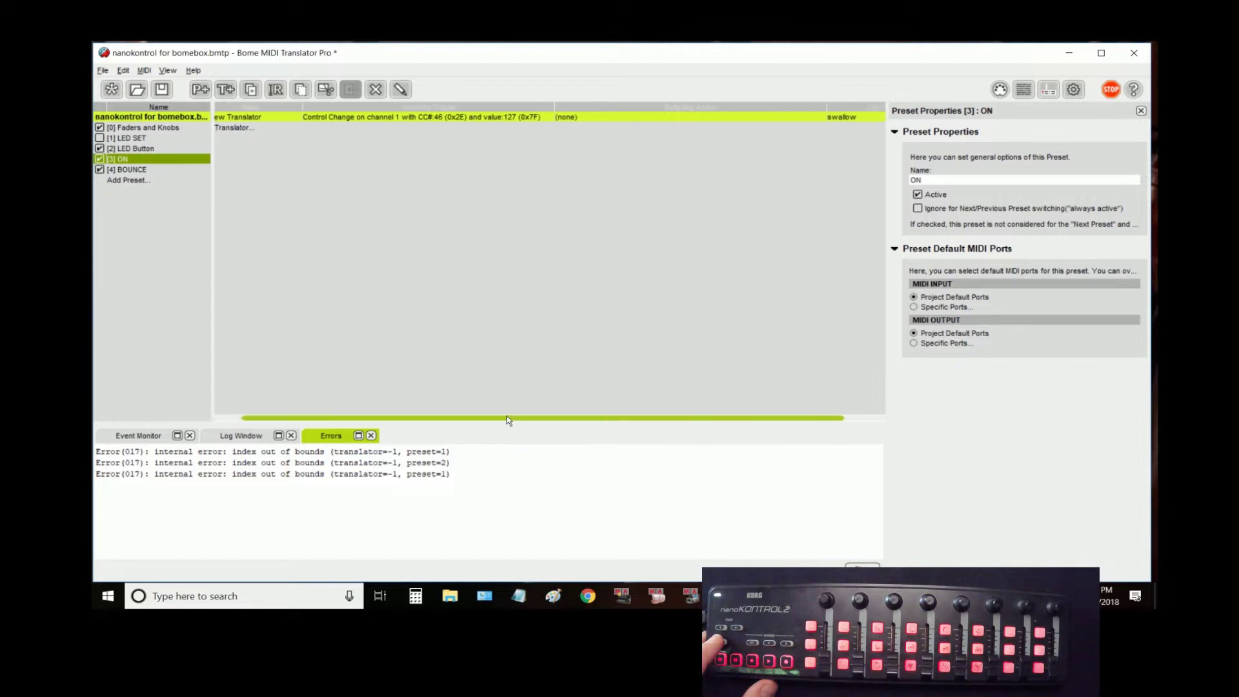
{"action": "left_click", "coordinate": [497, 117]}
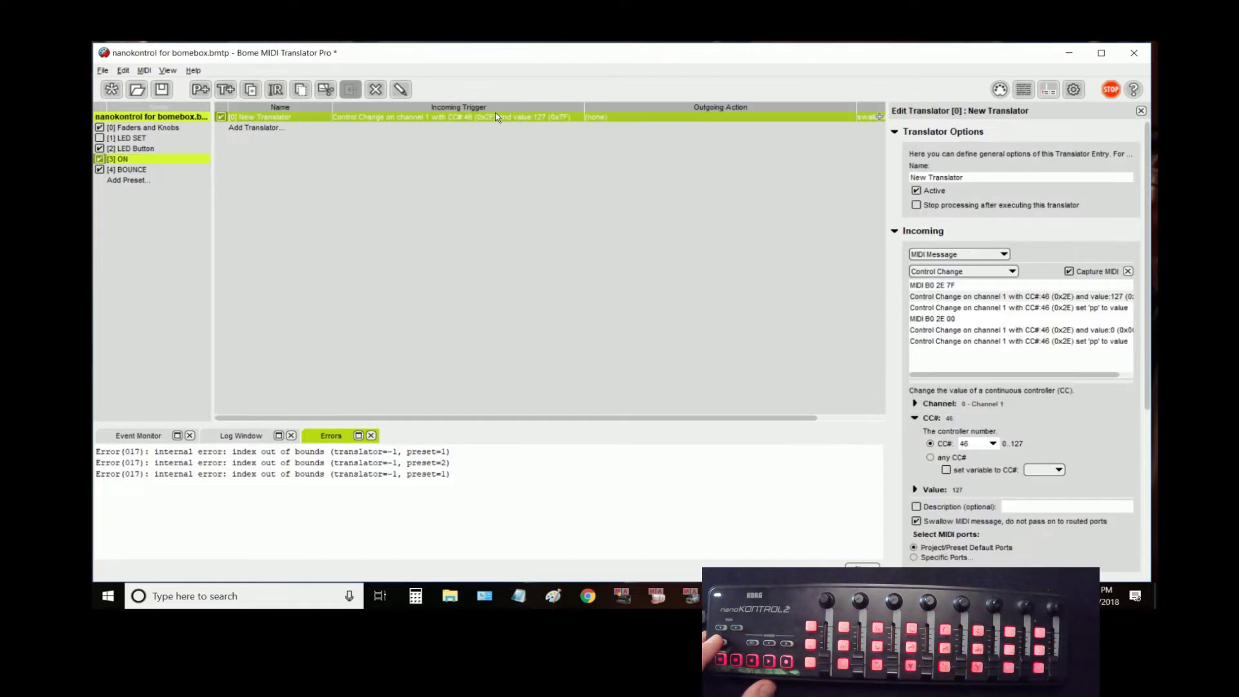
{"action": "right_click", "coordinate": [497, 117]}
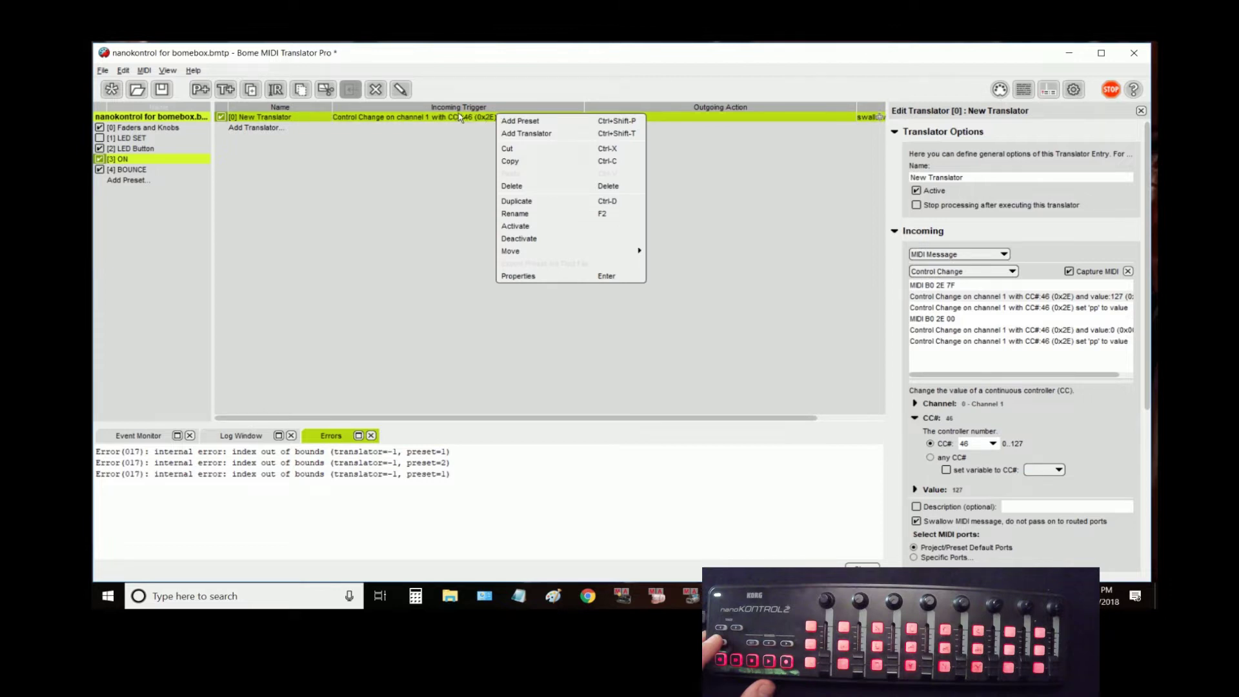
{"action": "key", "text": "Escape"}
Set the ON translator's output to the MIDI message CC#46 value 127
{"action": "scroll", "coordinate": [990, 387], "scroll_direction": "down", "scroll_amount": 5}
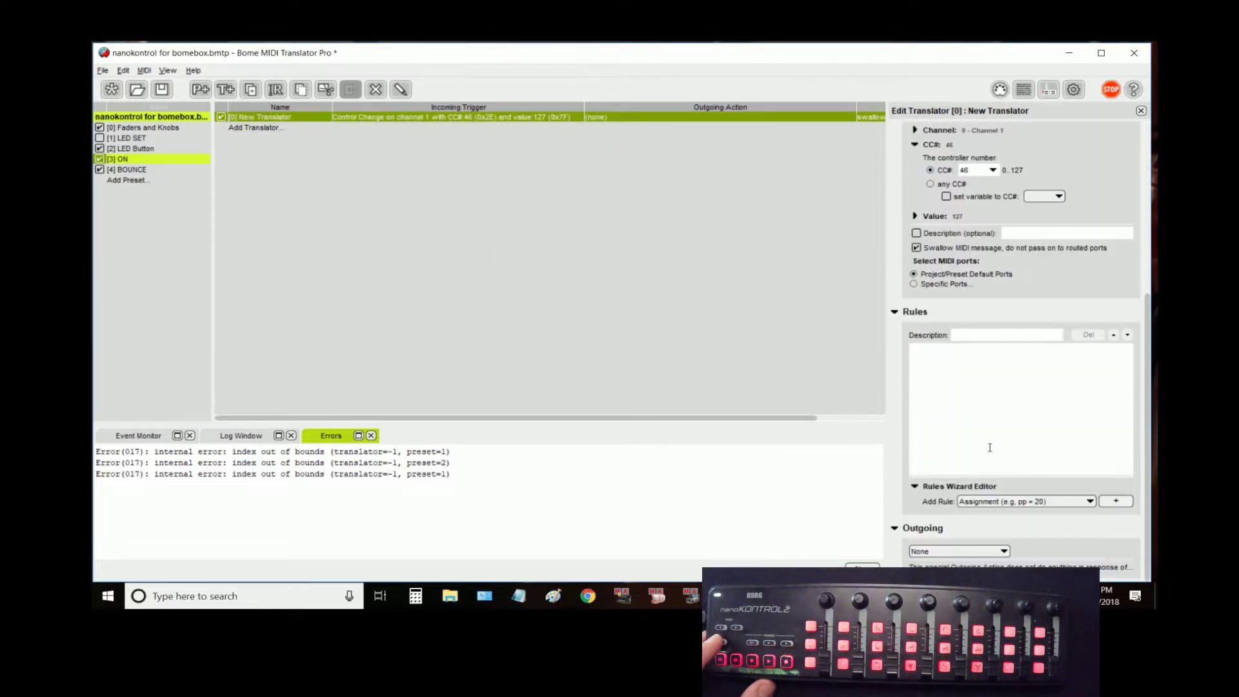
{"action": "left_click", "coordinate": [1002, 551]}
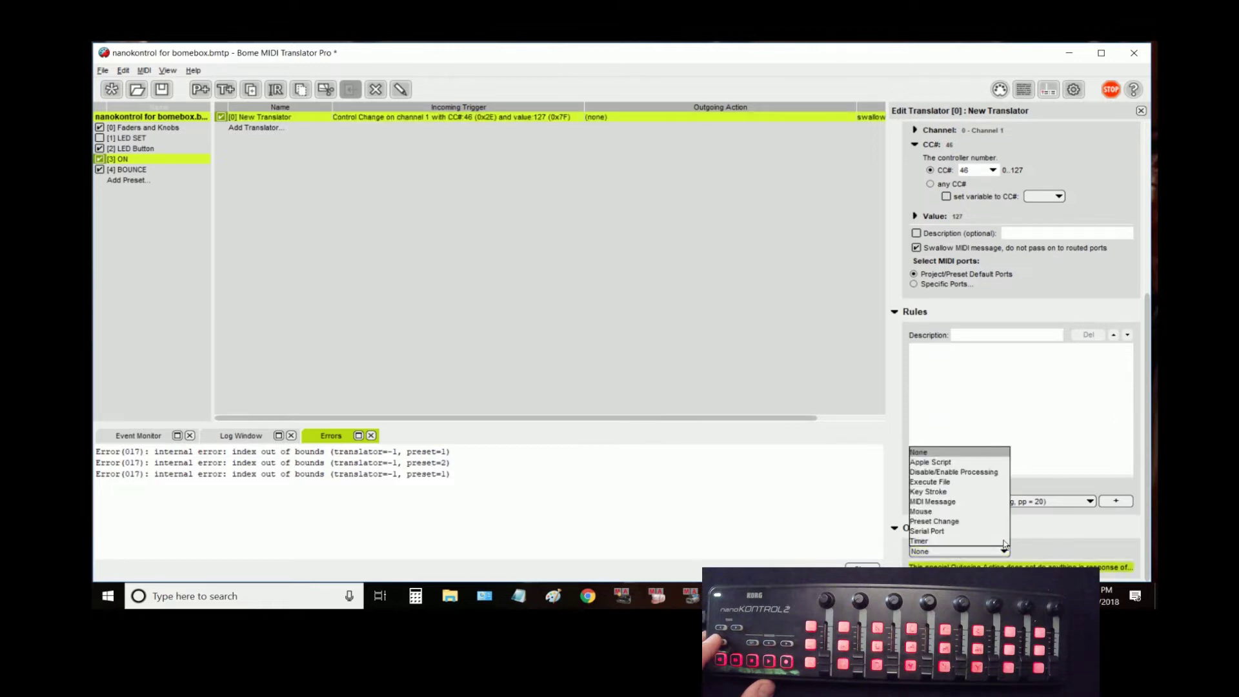
{"action": "left_click", "coordinate": [981, 502]}
{"action": "left_click", "coordinate": [1082, 395]}
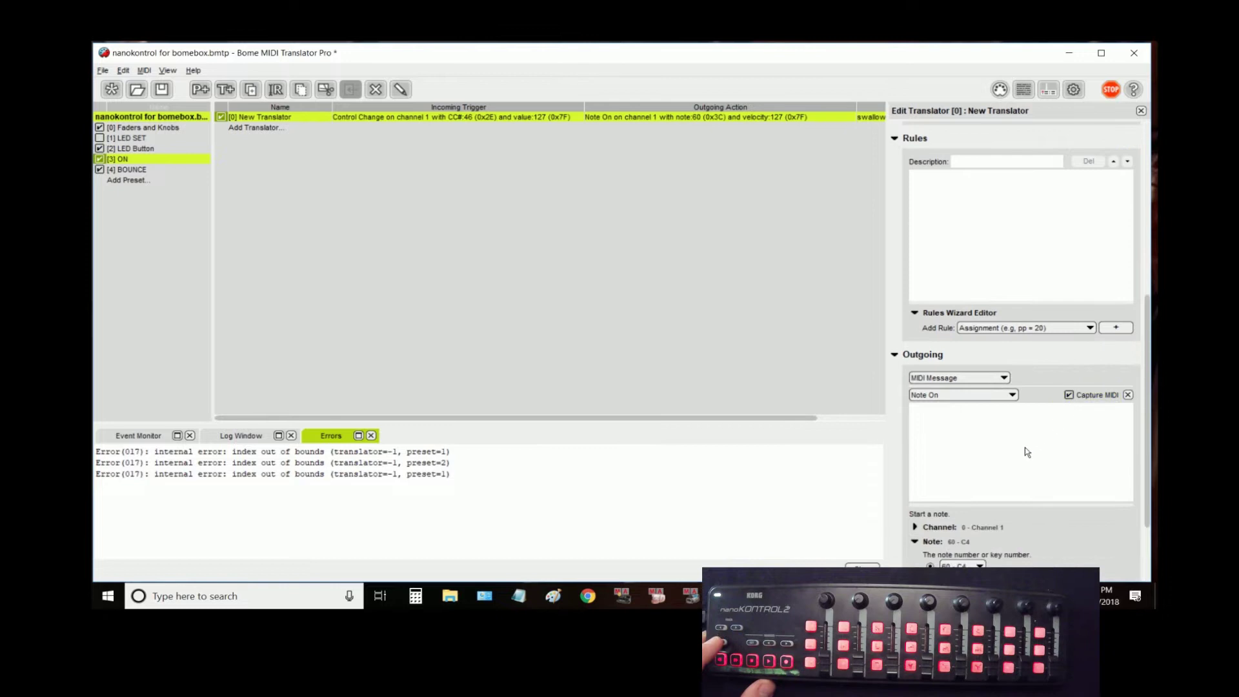
{"action": "left_click", "coordinate": [1068, 421]}
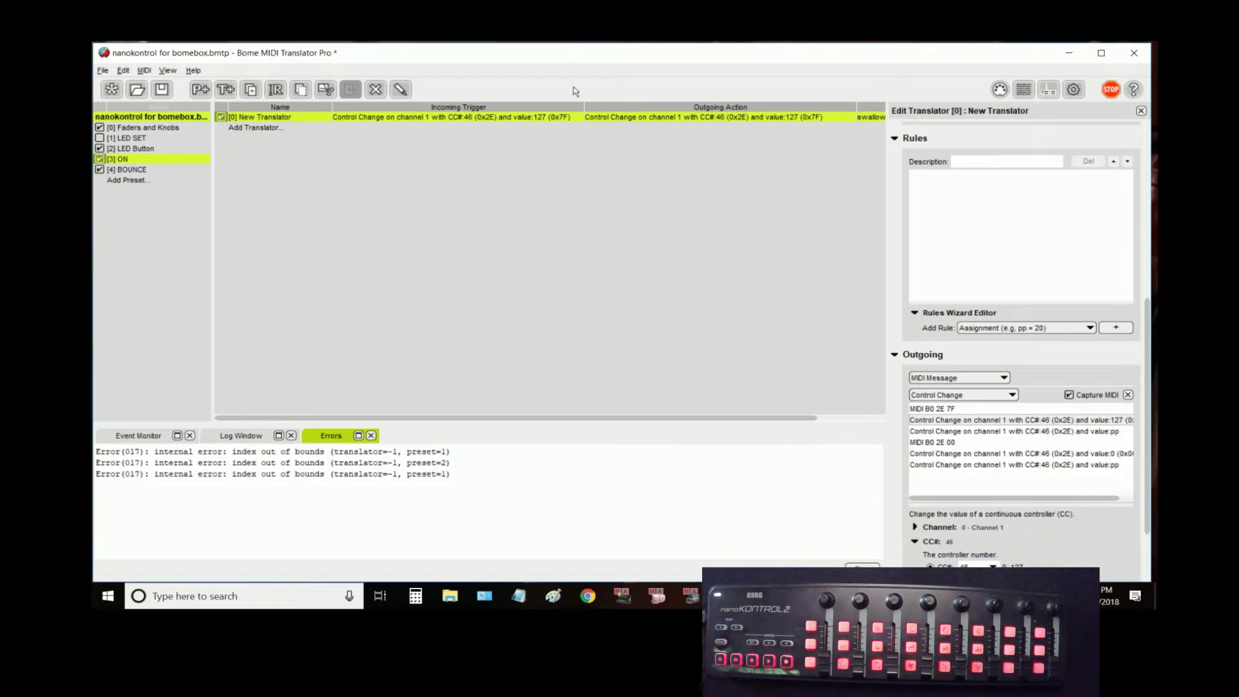
Duplicate the translator and make the copy send value 0 after a 1-second delay
{"action": "key", "text": "ctrl+d"}
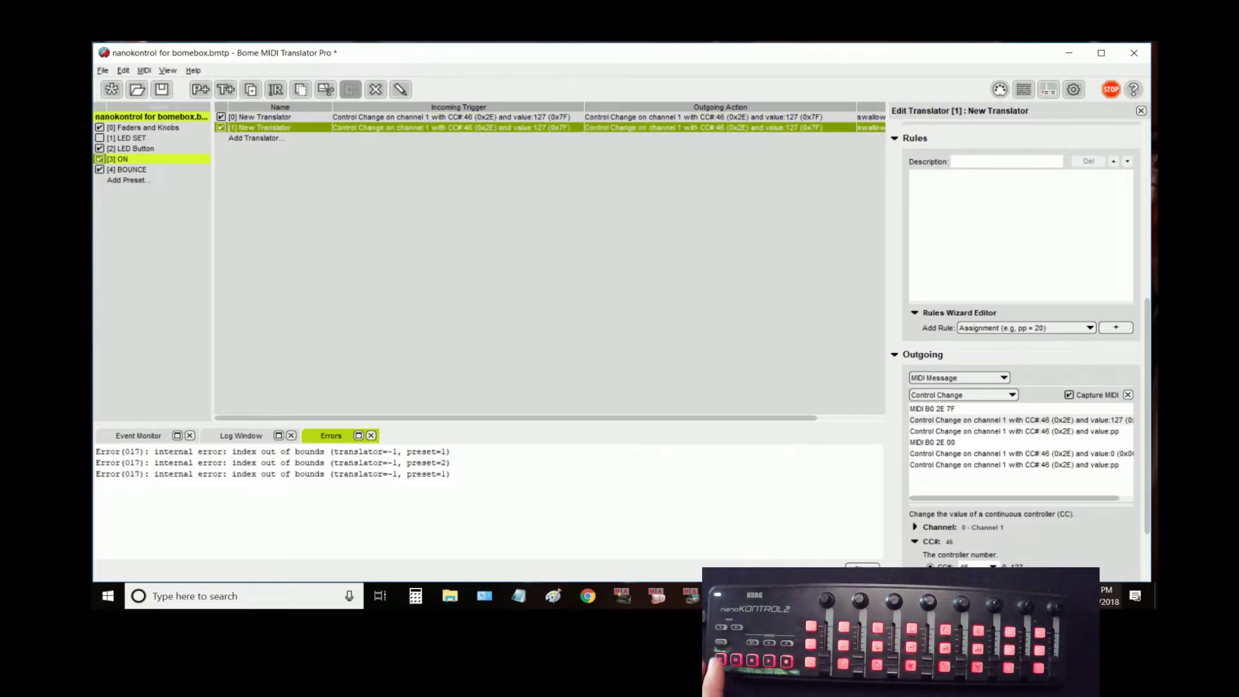
{"action": "scroll", "coordinate": [1029, 490], "scroll_direction": "down", "scroll_amount": 3}
{"action": "left_click", "coordinate": [915, 565]}
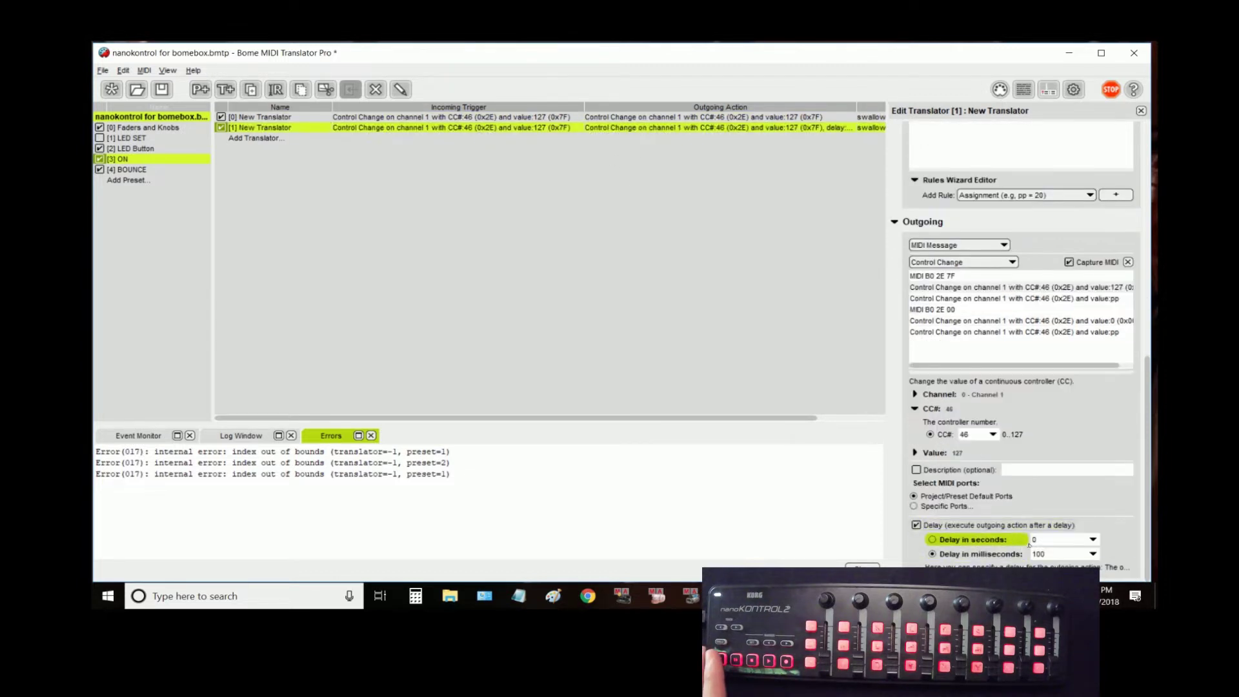
{"action": "left_click", "coordinate": [958, 453]}
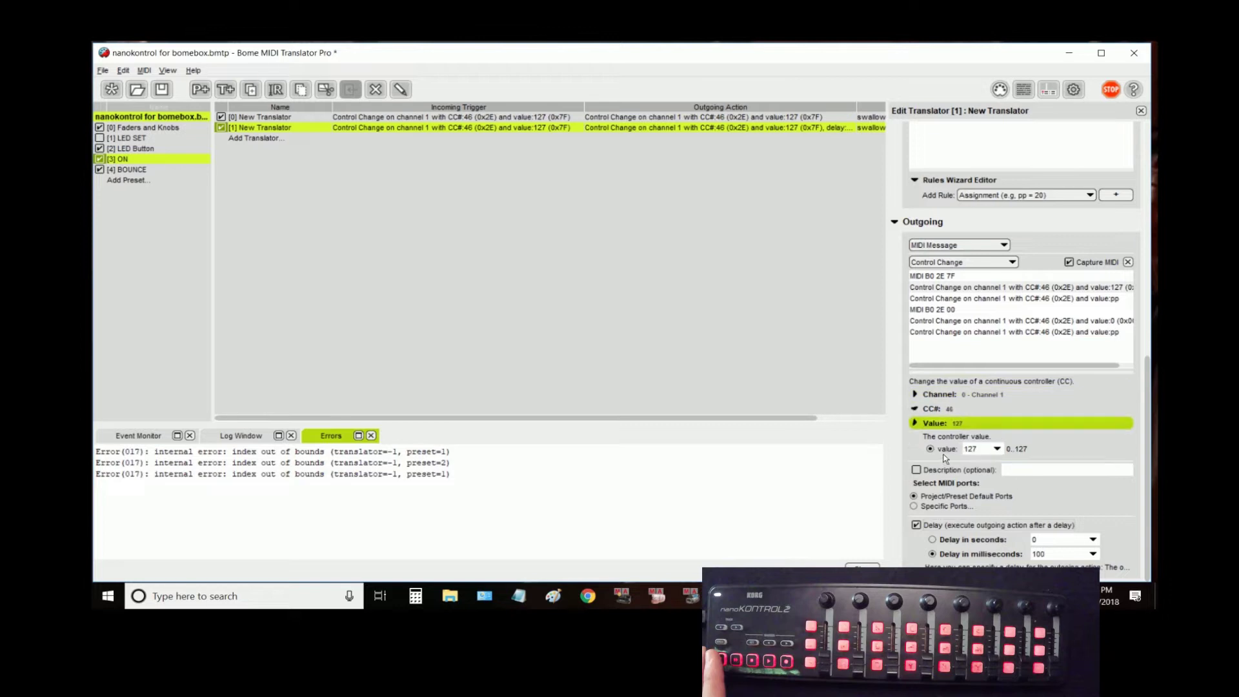
{"action": "double_click", "coordinate": [972, 449]}
{"action": "type", "text": "0"}
{"action": "double_click", "coordinate": [1040, 541]}
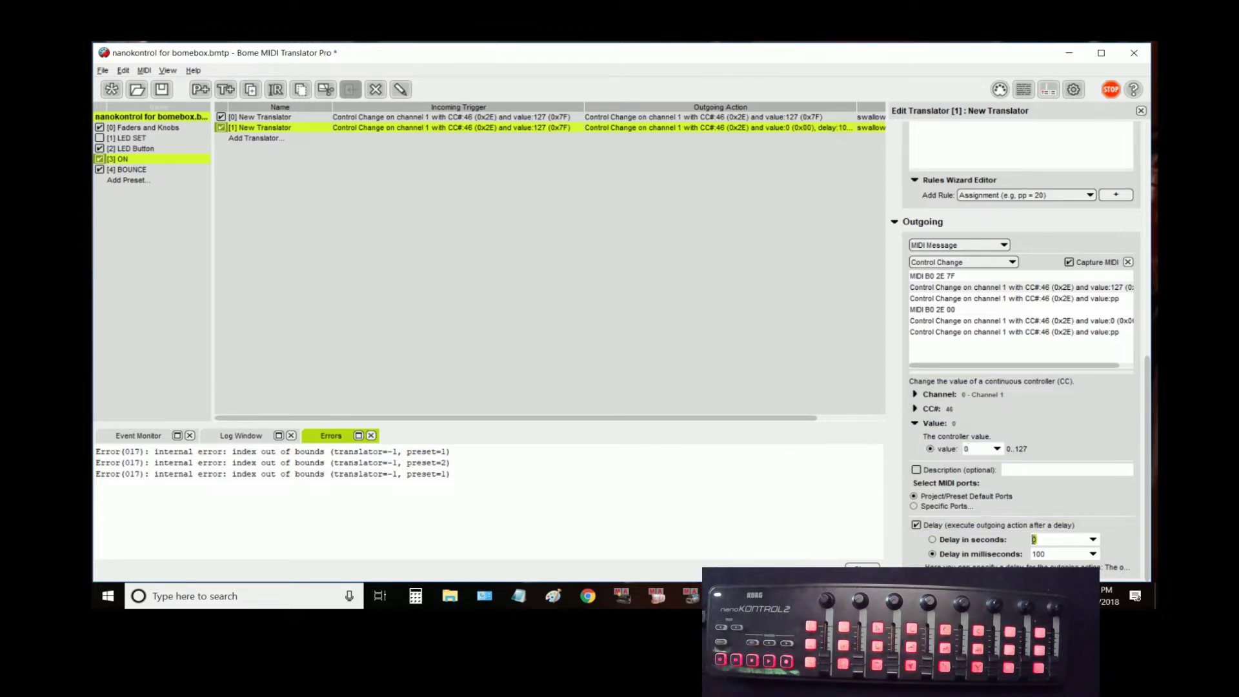
{"action": "type", "text": "1"}
{"action": "left_click", "coordinate": [855, 117], "text": "ctrl"}
Select both translators and duplicate them
{"action": "left_click", "coordinate": [855, 117], "text": "ctrl"}
{"action": "left_click_drag", "start_coordinate": [856, 107], "coordinate": [861, 107]}
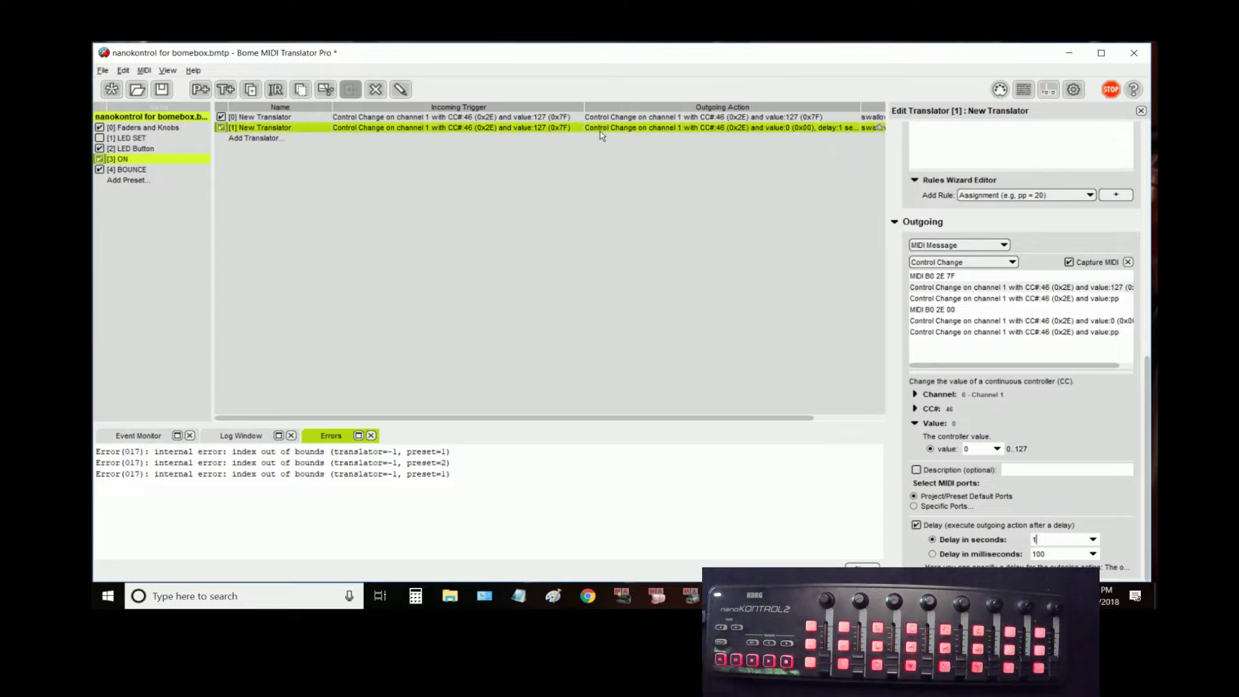
{"action": "left_click", "coordinate": [552, 119], "text": "ctrl"}
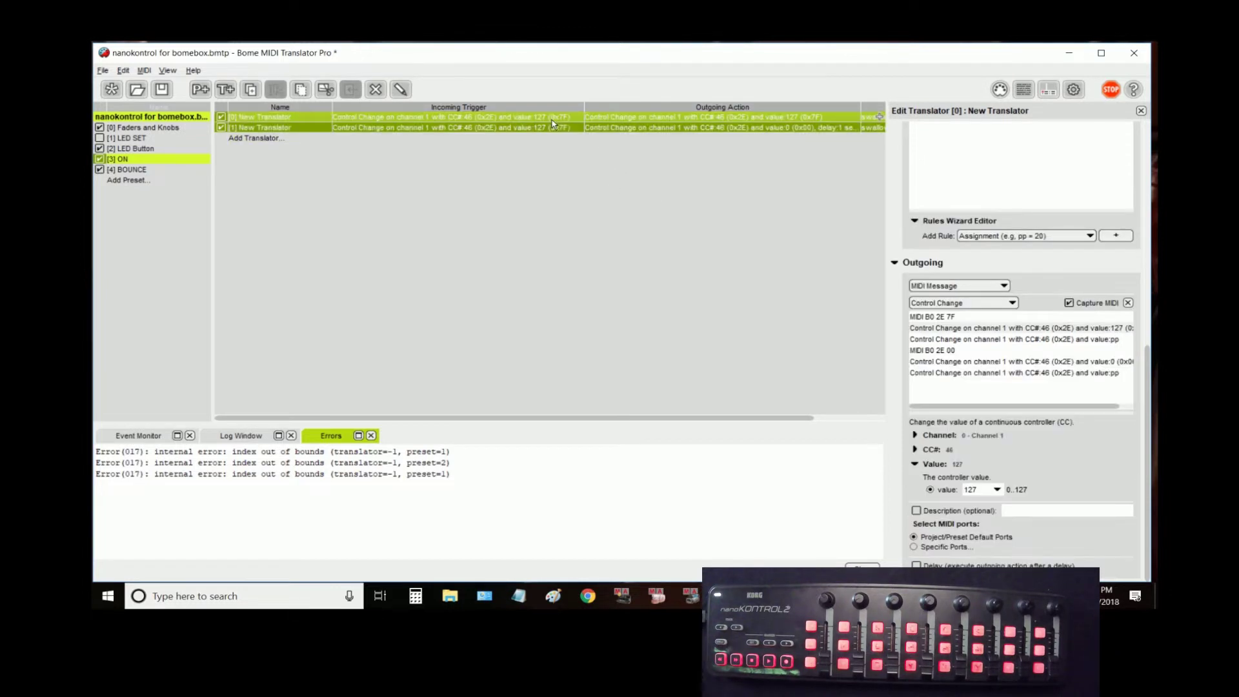
{"action": "key", "text": "ctrl+c"}
{"action": "key", "text": "ctrl+v"}
{"action": "left_click", "coordinate": [418, 142]}
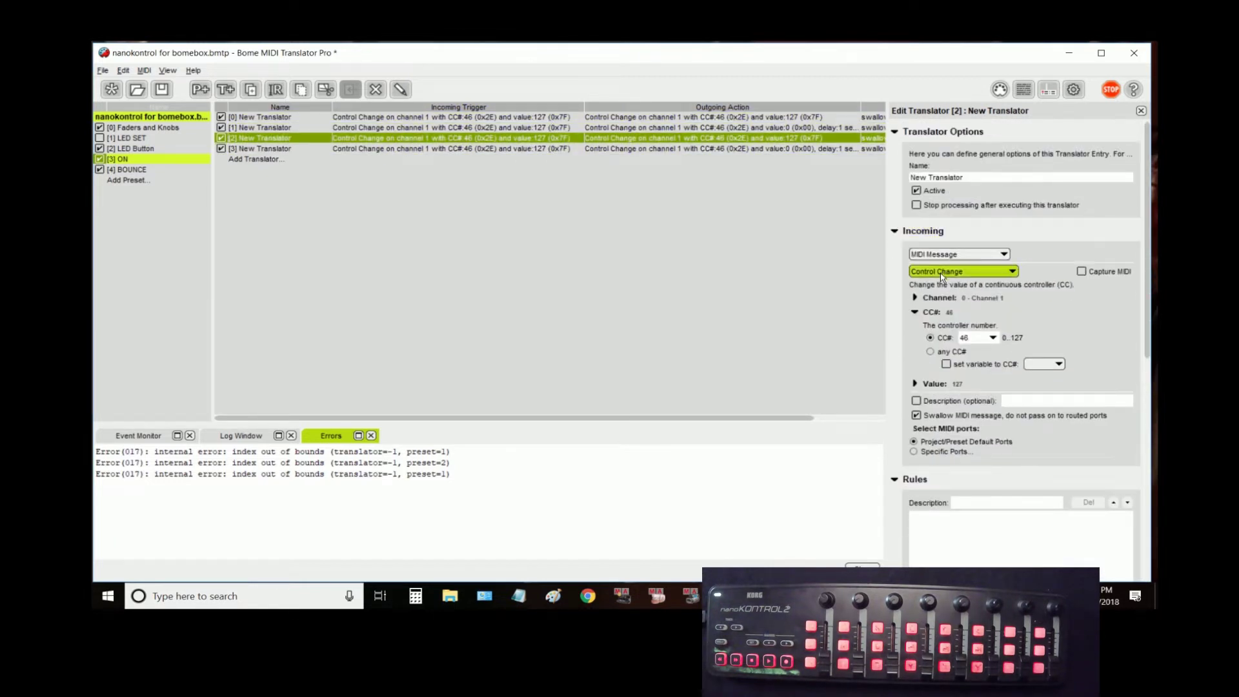
Set the first copied translator to fire when the current preset is activated
{"action": "left_click", "coordinate": [942, 272]}
{"action": "left_click", "coordinate": [942, 254]}
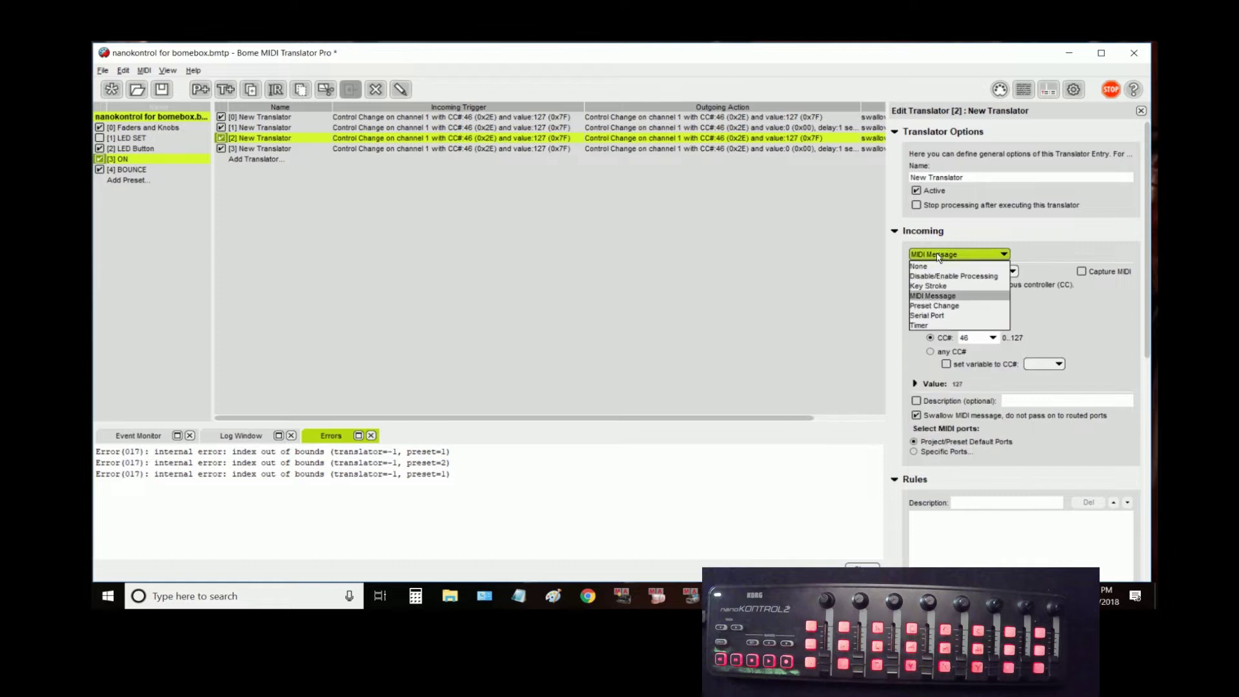
{"action": "left_click", "coordinate": [936, 305]}
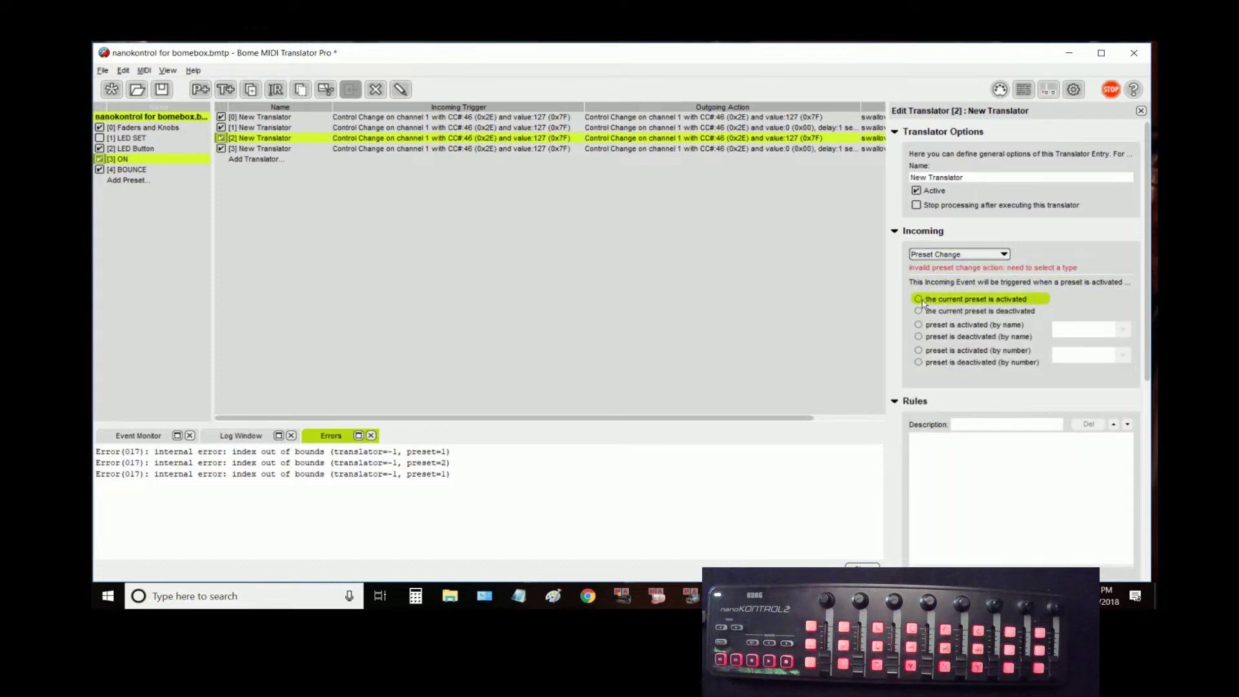
{"action": "left_click", "coordinate": [921, 300]}
Give the second copy the same preset-activated trigger, then open the BOUNCE preset
{"action": "left_click", "coordinate": [536, 149]}
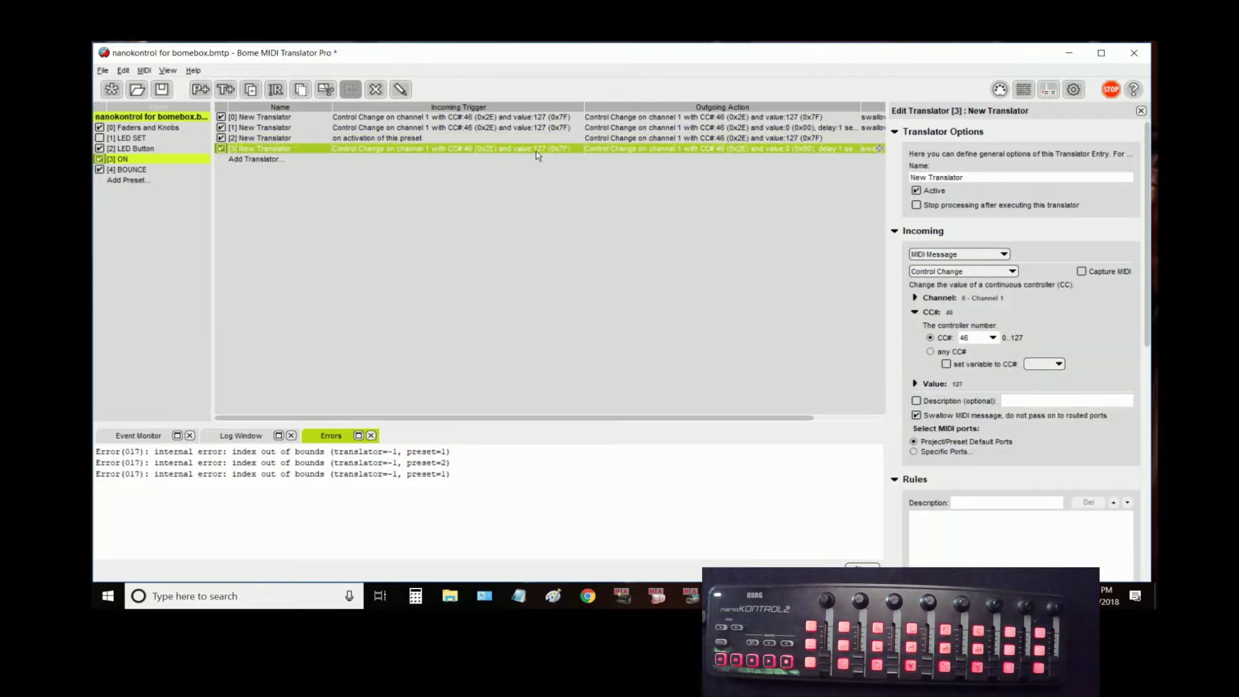
{"action": "left_click", "coordinate": [946, 257]}
{"action": "left_click", "coordinate": [943, 306]}
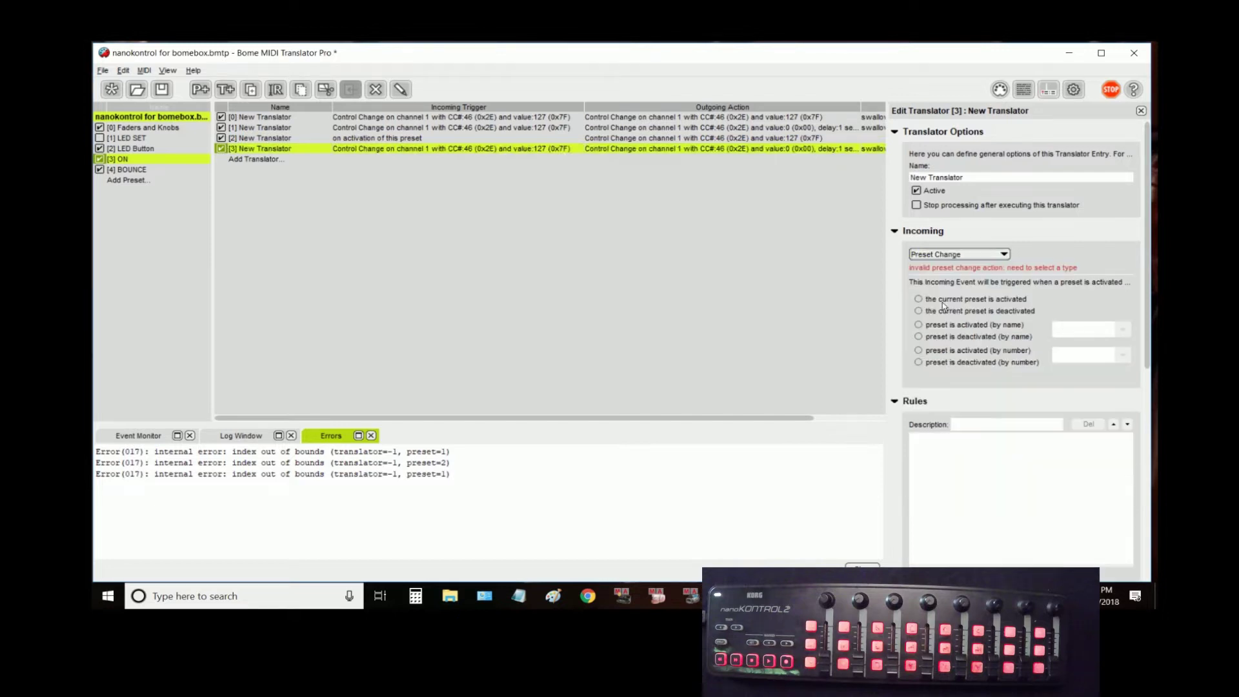
{"action": "left_click", "coordinate": [919, 300]}
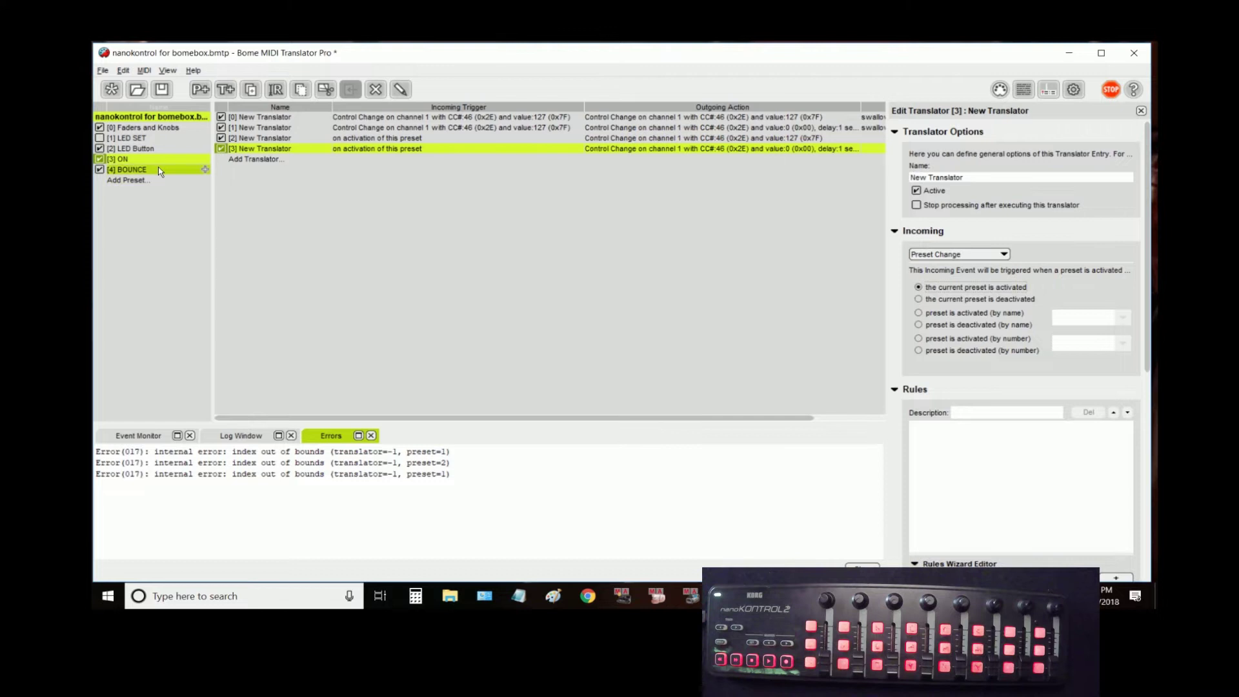
{"action": "left_click", "coordinate": [132, 169]}
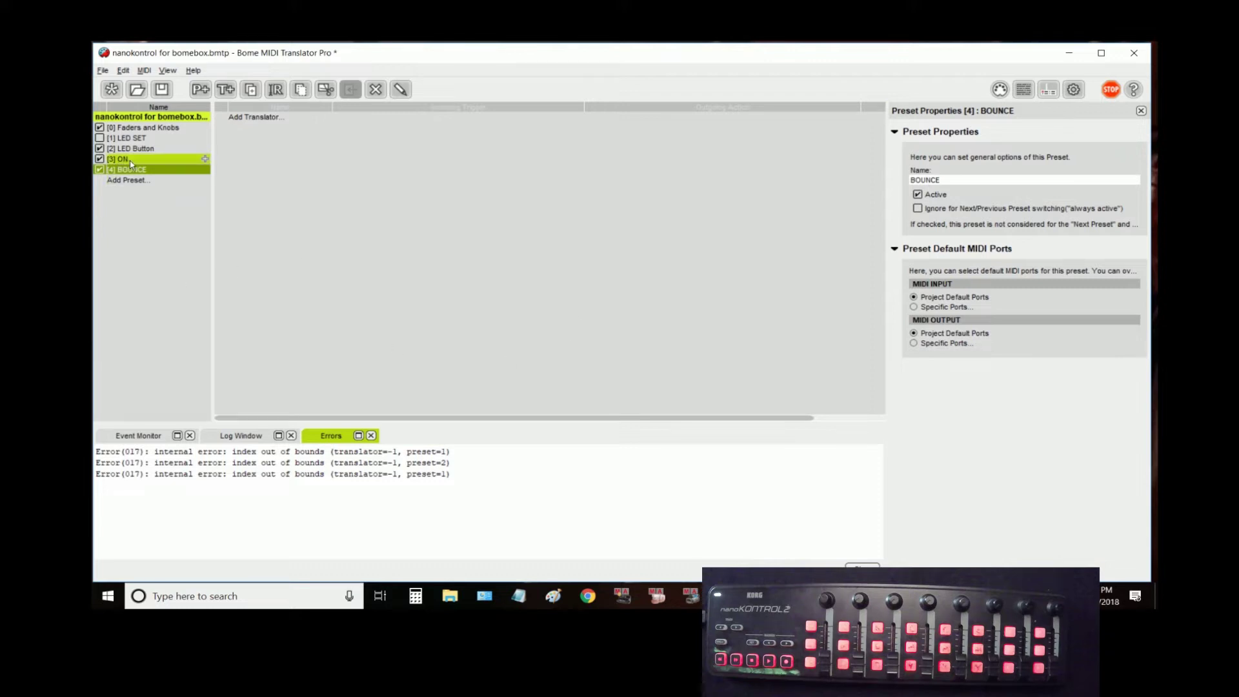
Add a translator in BOUNCE triggered when preset ON is activated
{"action": "left_click", "coordinate": [274, 123]}
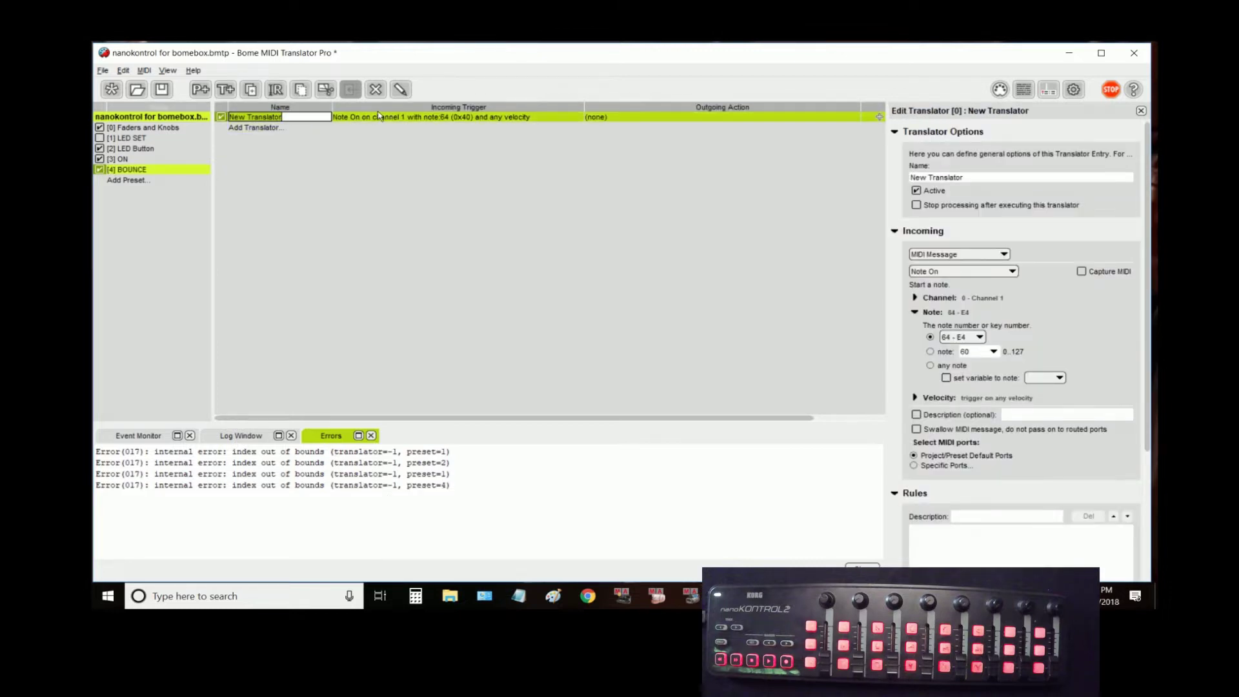
{"action": "key", "text": "Return"}
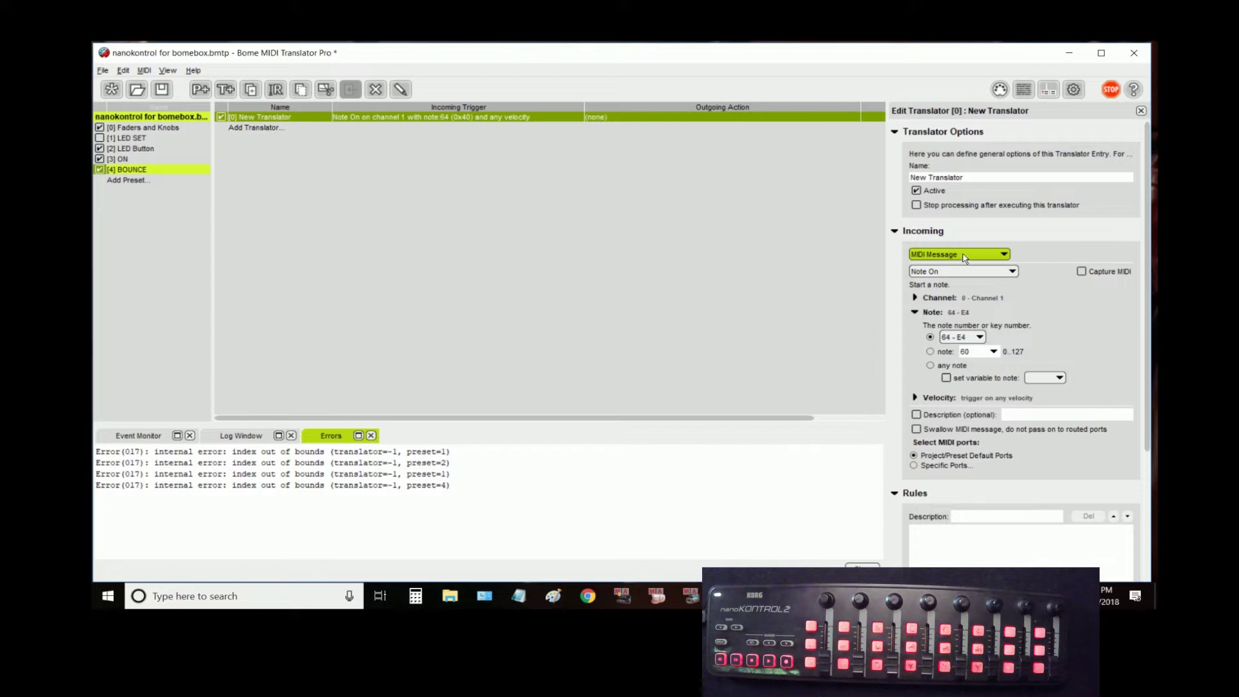
{"action": "left_click", "coordinate": [954, 305]}
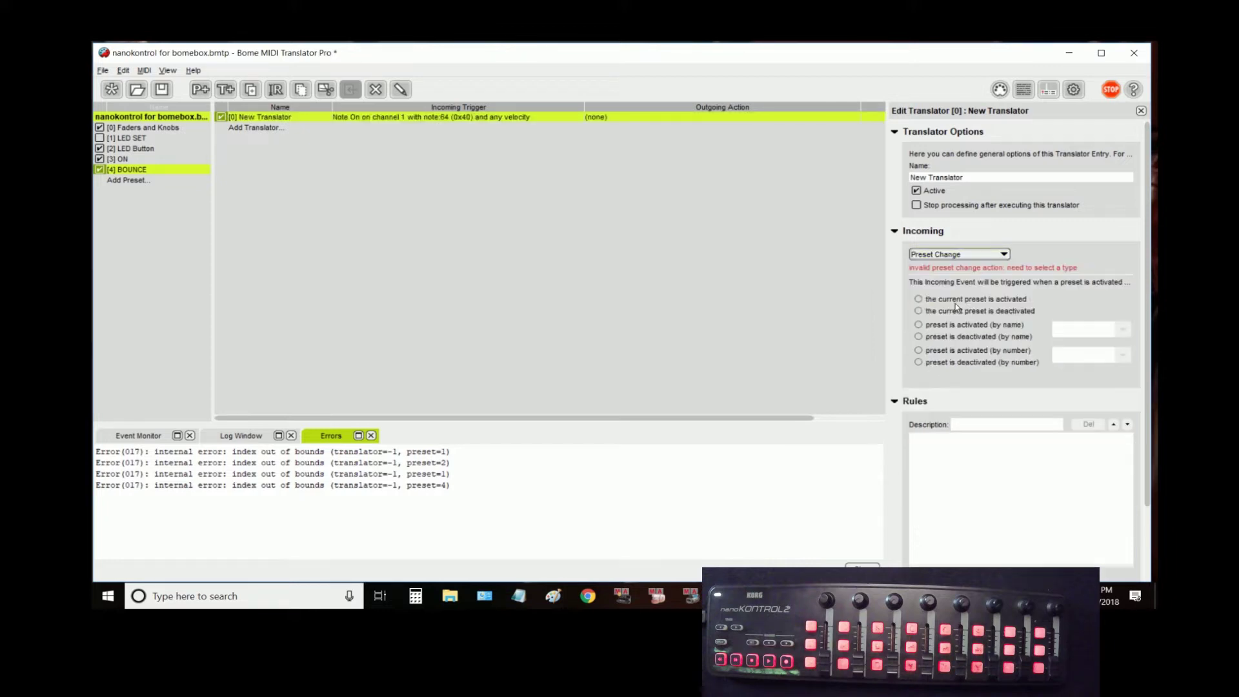
{"action": "left_click", "coordinate": [918, 326]}
{"action": "left_click", "coordinate": [1122, 319]}
{"action": "left_click", "coordinate": [1081, 365]}
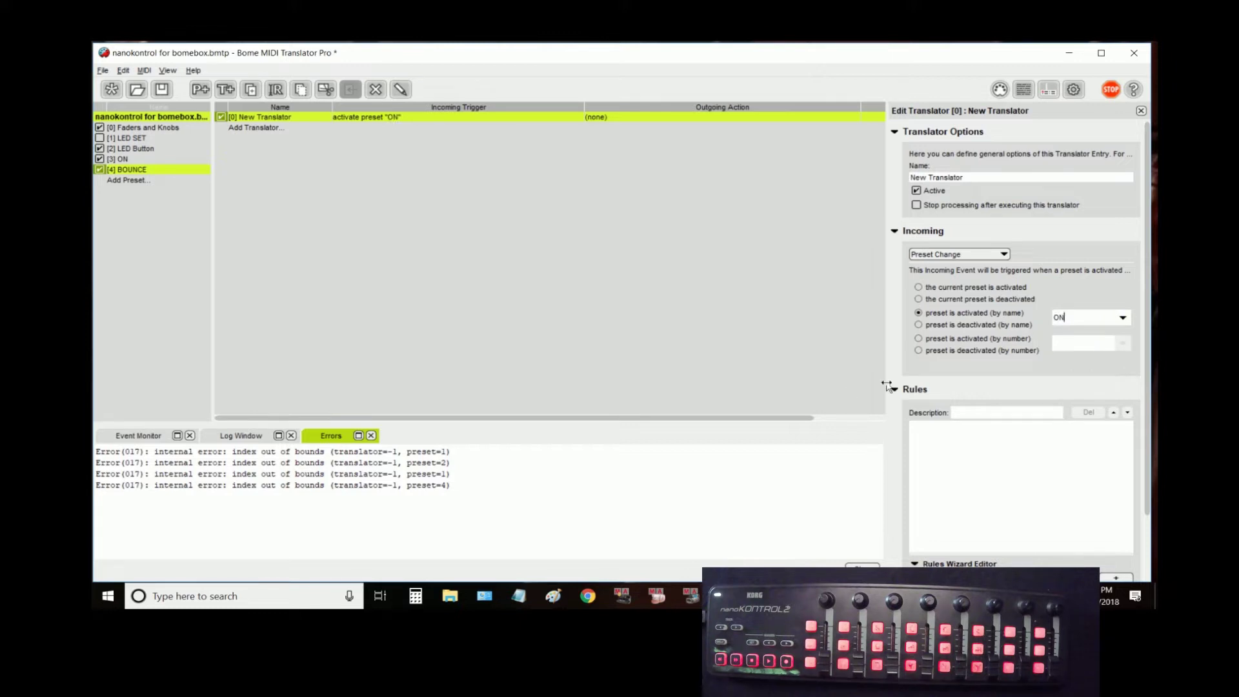
Make it deactivate preset ON by name after a 1-second delay
{"action": "scroll", "coordinate": [1137, 394], "scroll_direction": "down", "scroll_amount": 2}
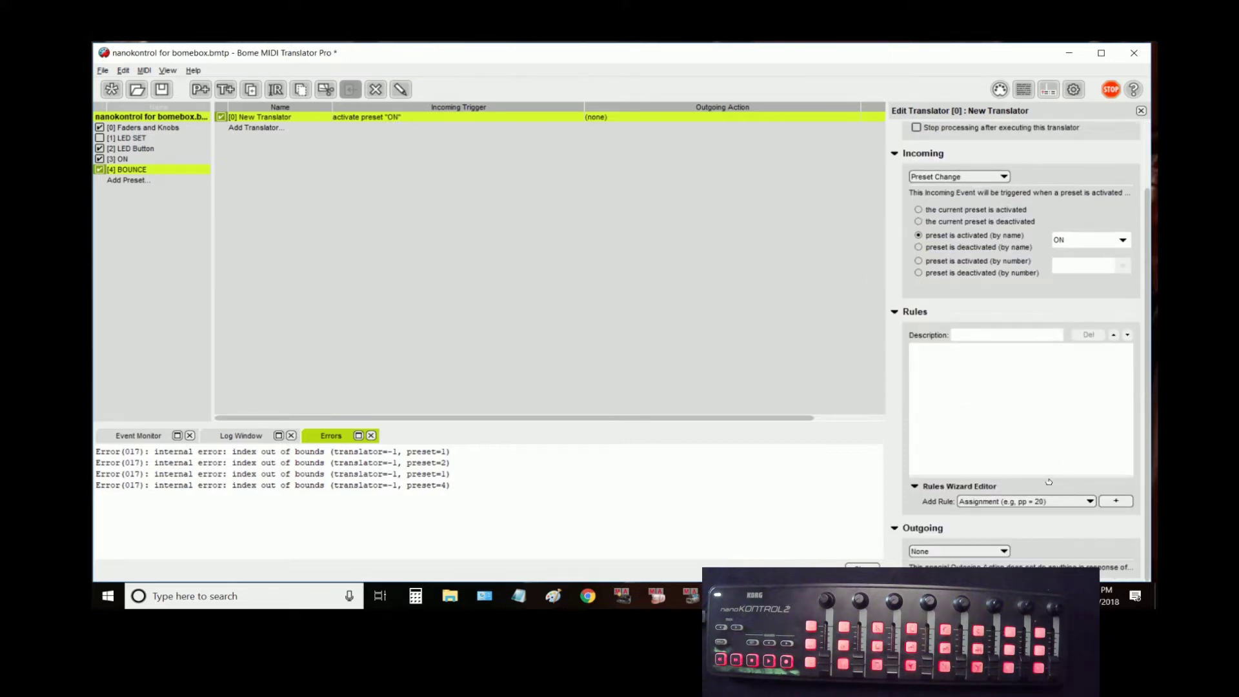
{"action": "left_click", "coordinate": [976, 552]}
{"action": "left_click", "coordinate": [959, 521]}
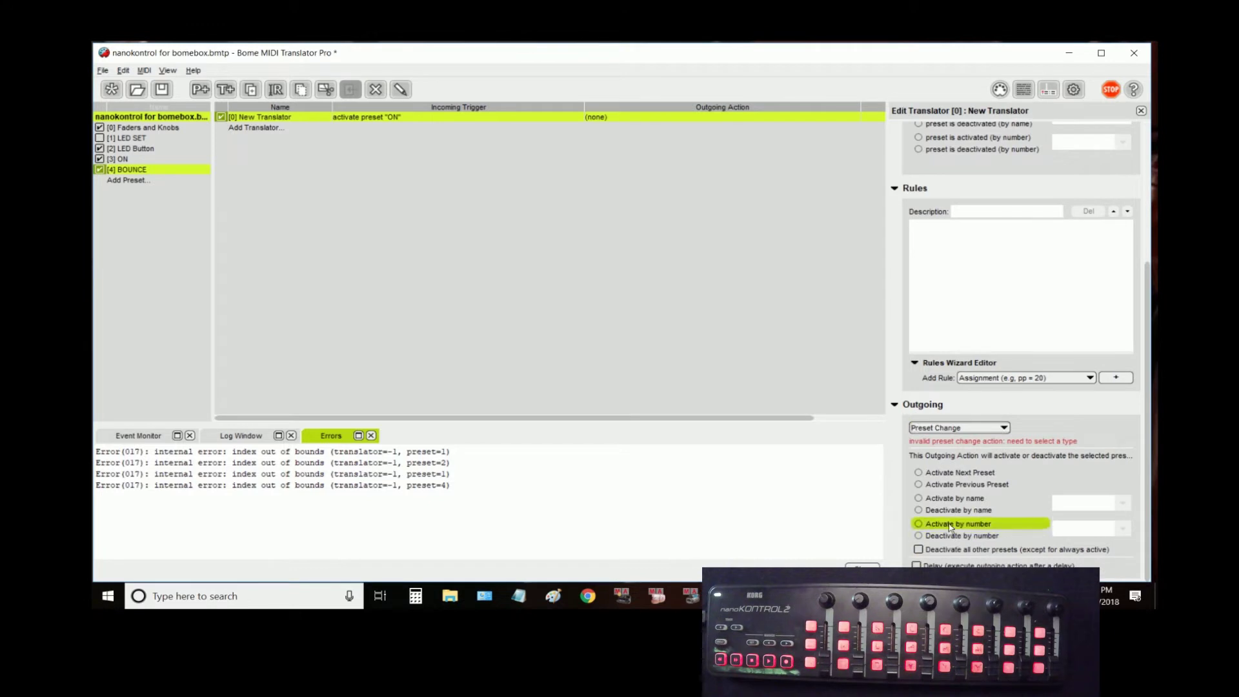
{"action": "left_click", "coordinate": [955, 496]}
{"action": "left_click", "coordinate": [1128, 509]}
{"action": "left_click", "coordinate": [1083, 547]}
{"action": "left_click", "coordinate": [1053, 565]}
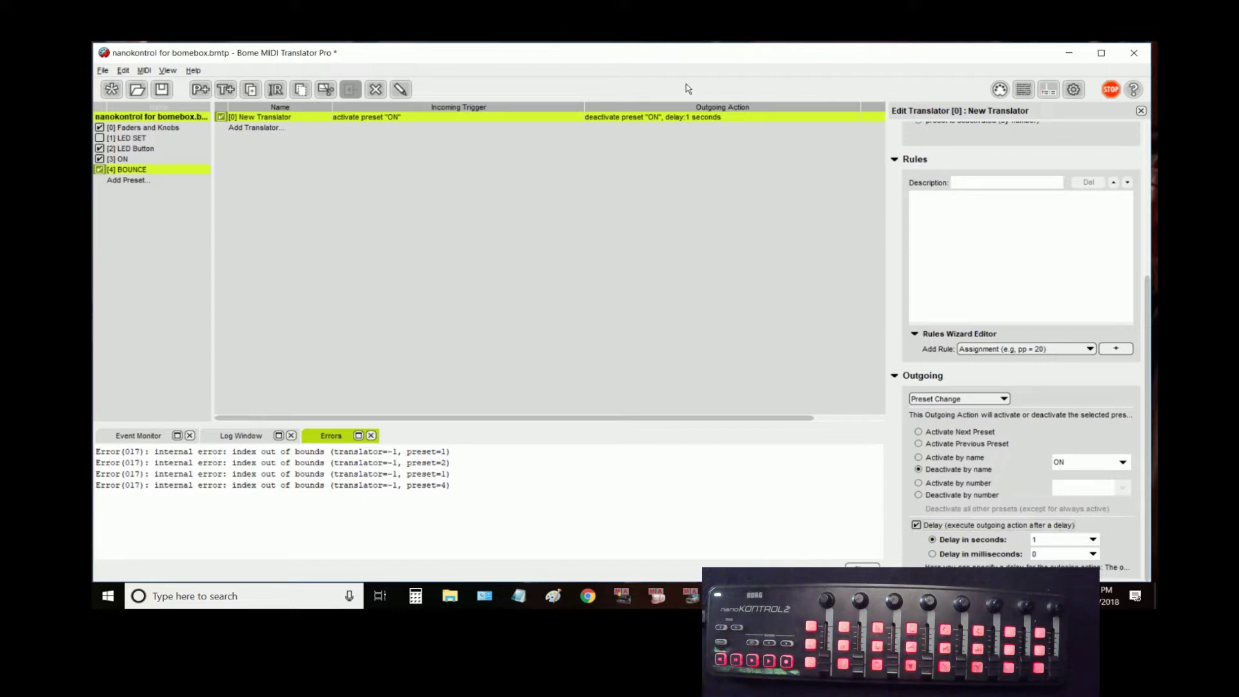
Duplicate it to reactivate ON after 2 s, then duplicate both translators
{"action": "left_click", "coordinate": [634, 113]}
{"action": "key", "text": "ctrl+d"}
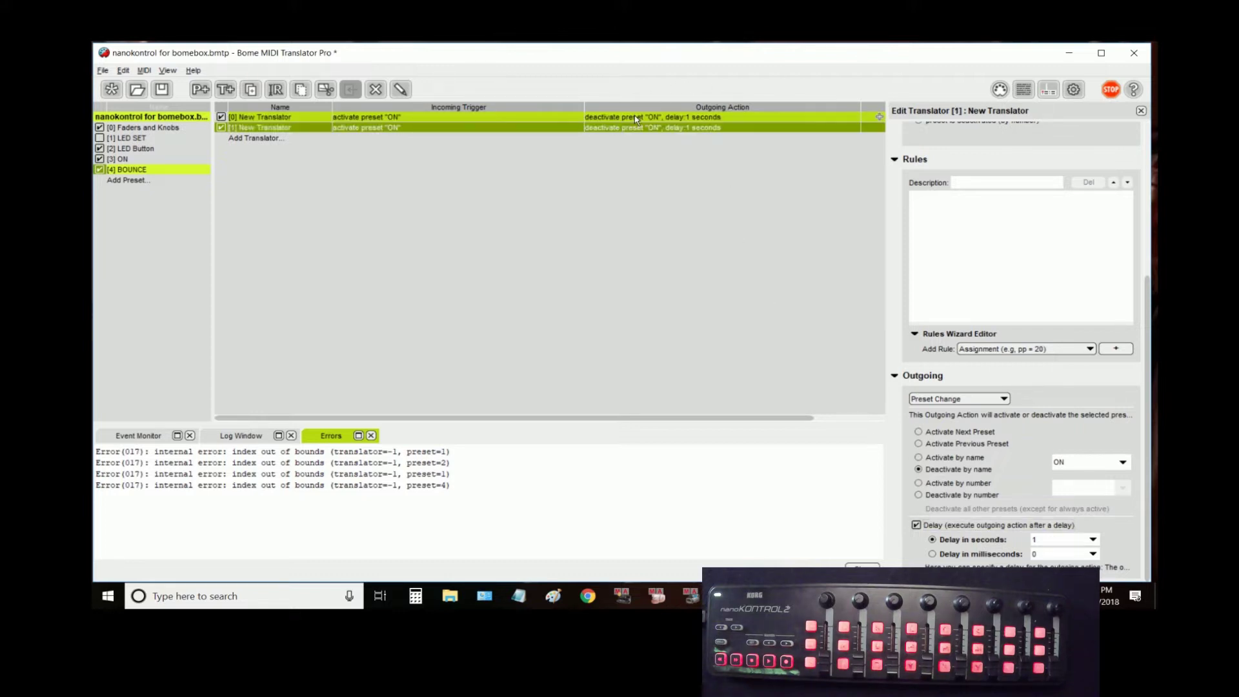
{"action": "left_click", "coordinate": [919, 458]}
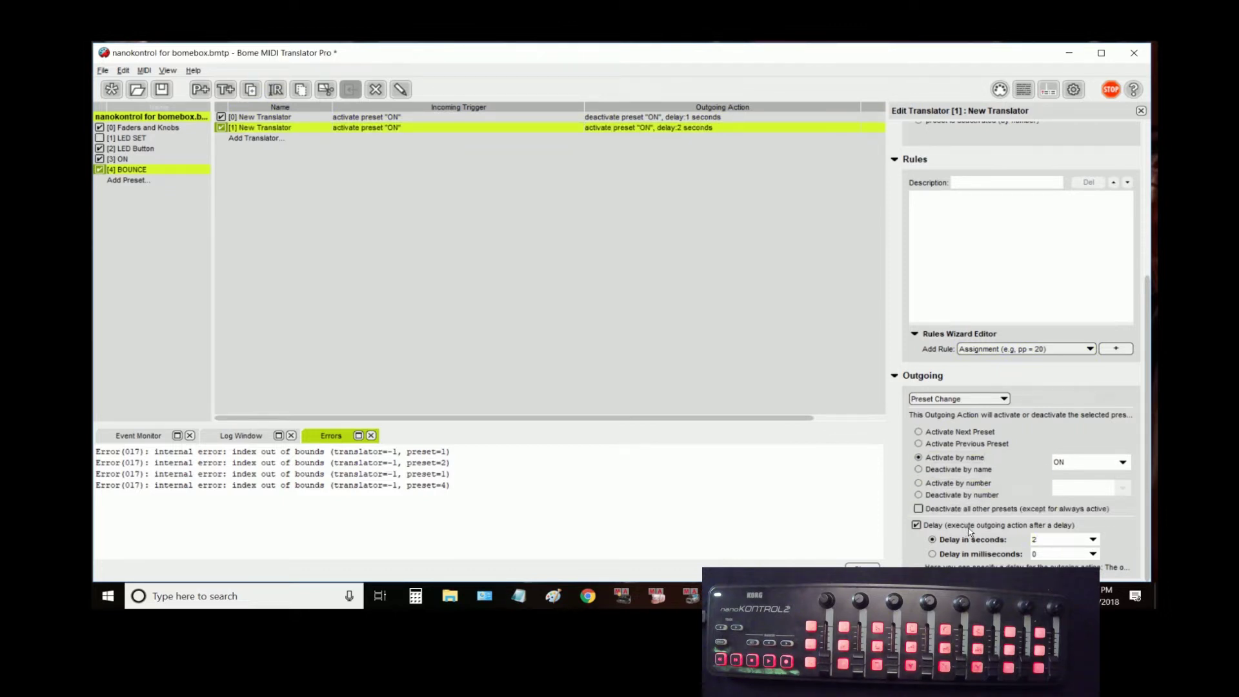
{"action": "left_click", "coordinate": [613, 118]}
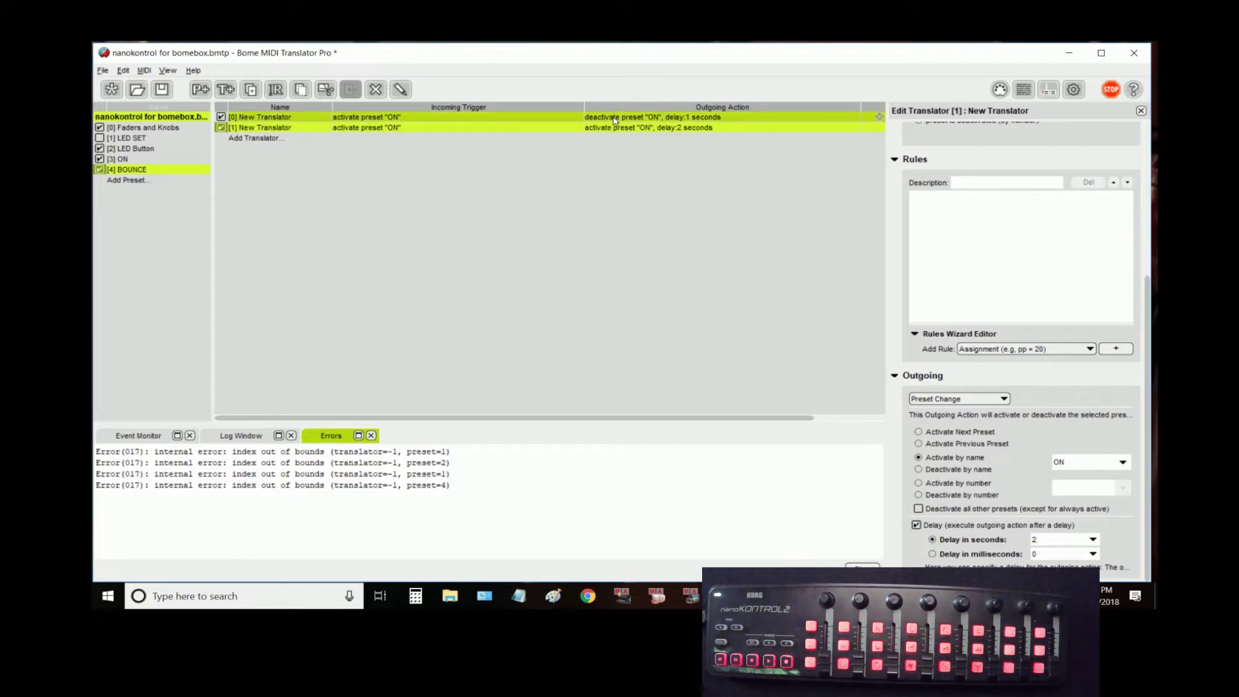
{"action": "left_click", "coordinate": [613, 128], "text": "shift"}
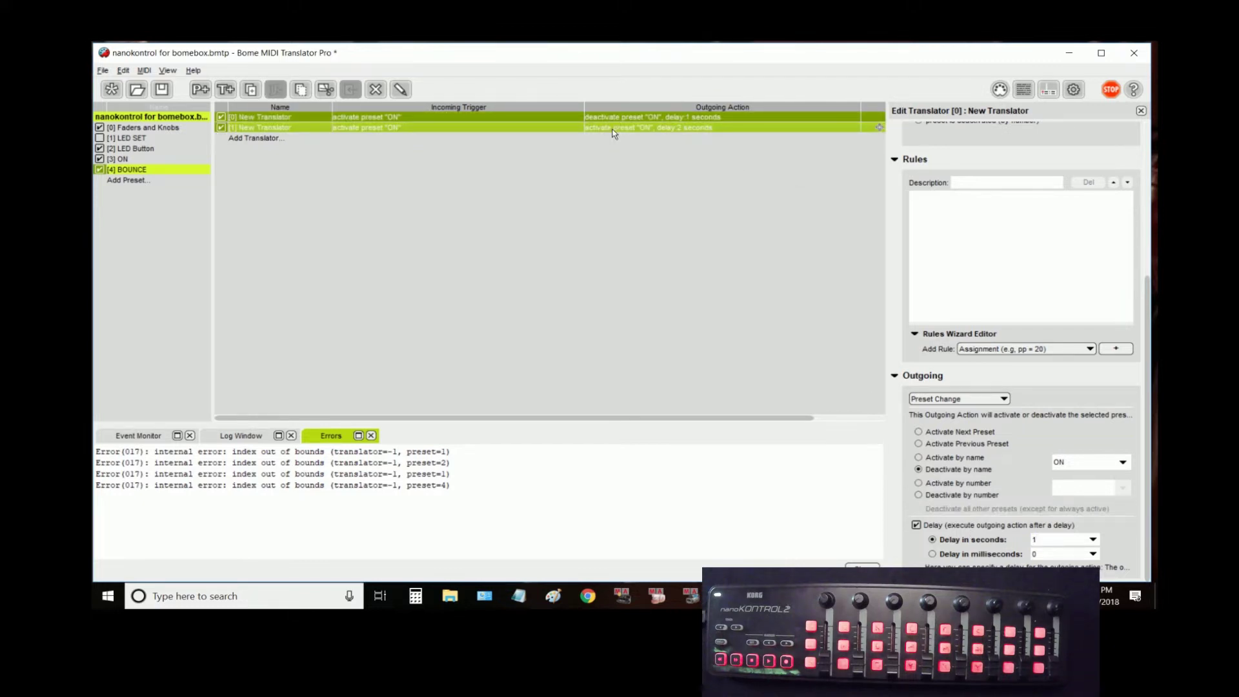
{"action": "key", "text": "ctrl+d"}
{"action": "left_click", "coordinate": [425, 139]}
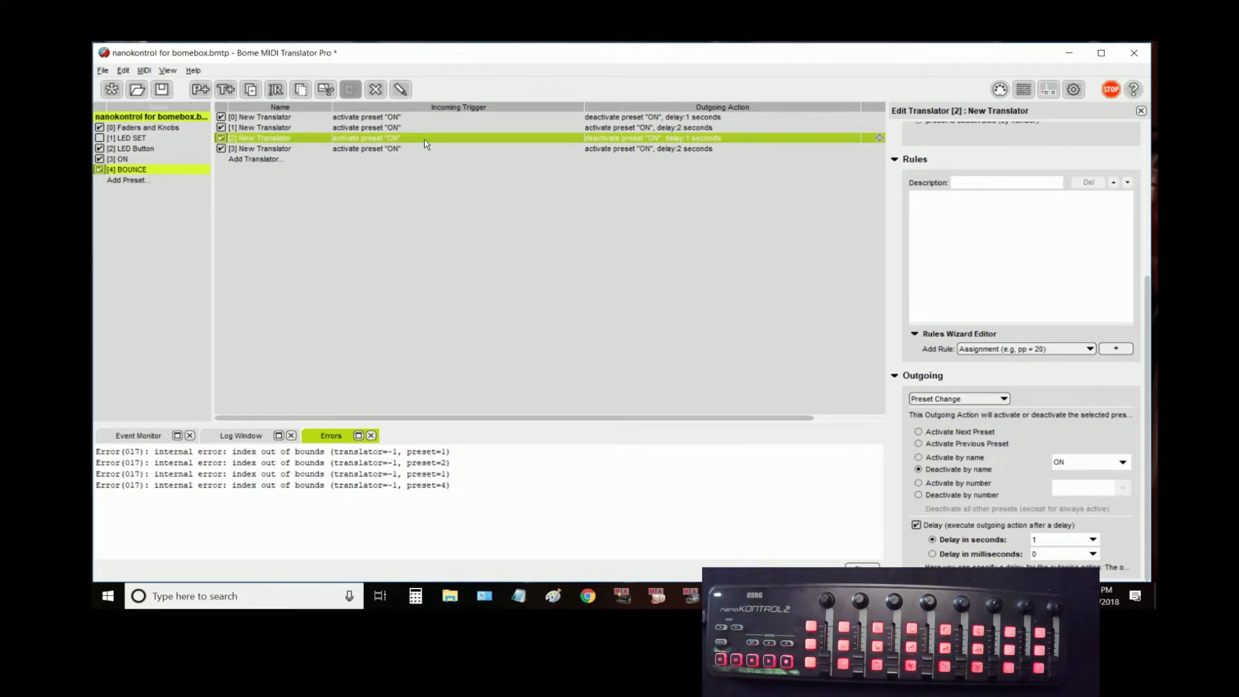
{"action": "scroll", "coordinate": [1092, 232], "scroll_direction": "up", "scroll_amount": 5}
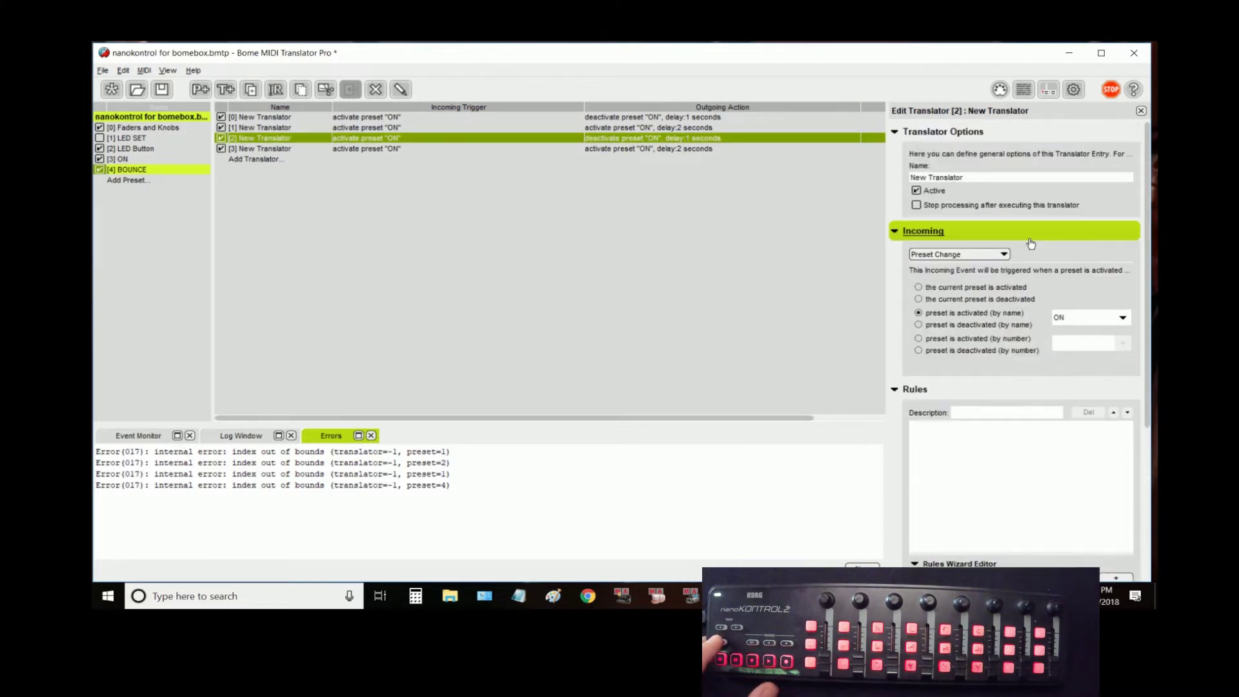
Set the copied translators' incoming trigger to the MIDI message CC#46 value 127
{"action": "left_click", "coordinate": [955, 256]}
{"action": "left_click", "coordinate": [943, 293]}
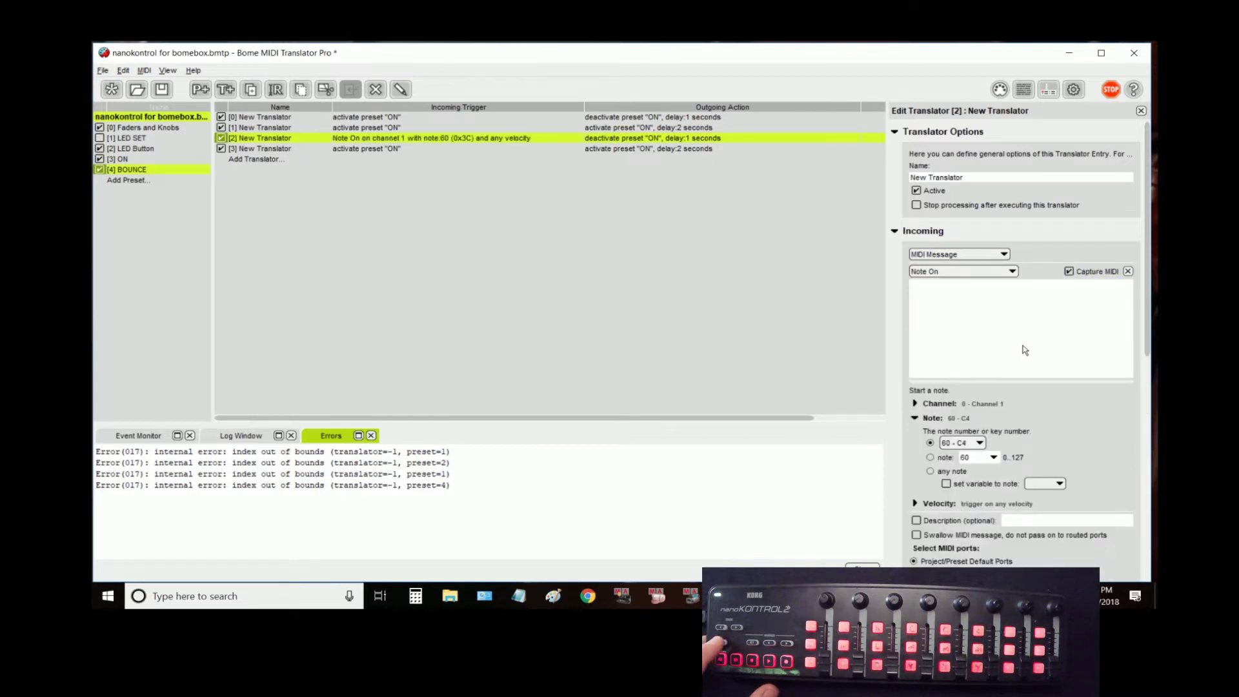
{"action": "left_click", "coordinate": [1053, 300]}
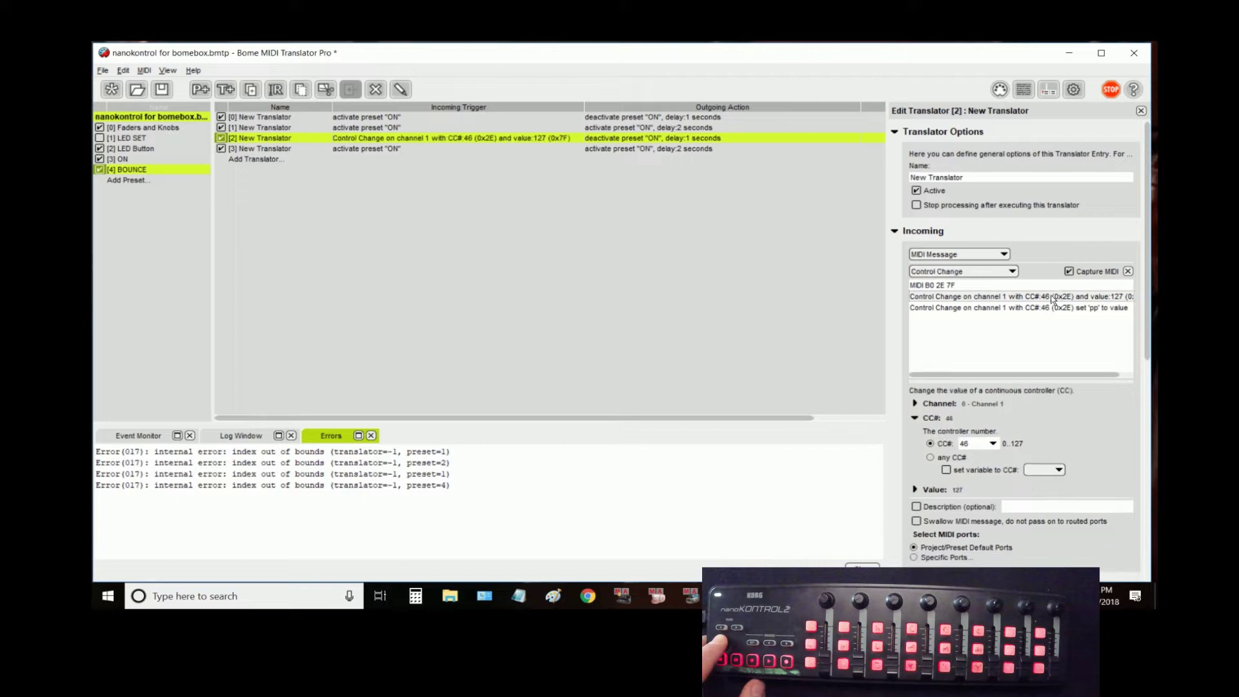
{"action": "left_click", "coordinate": [443, 148]}
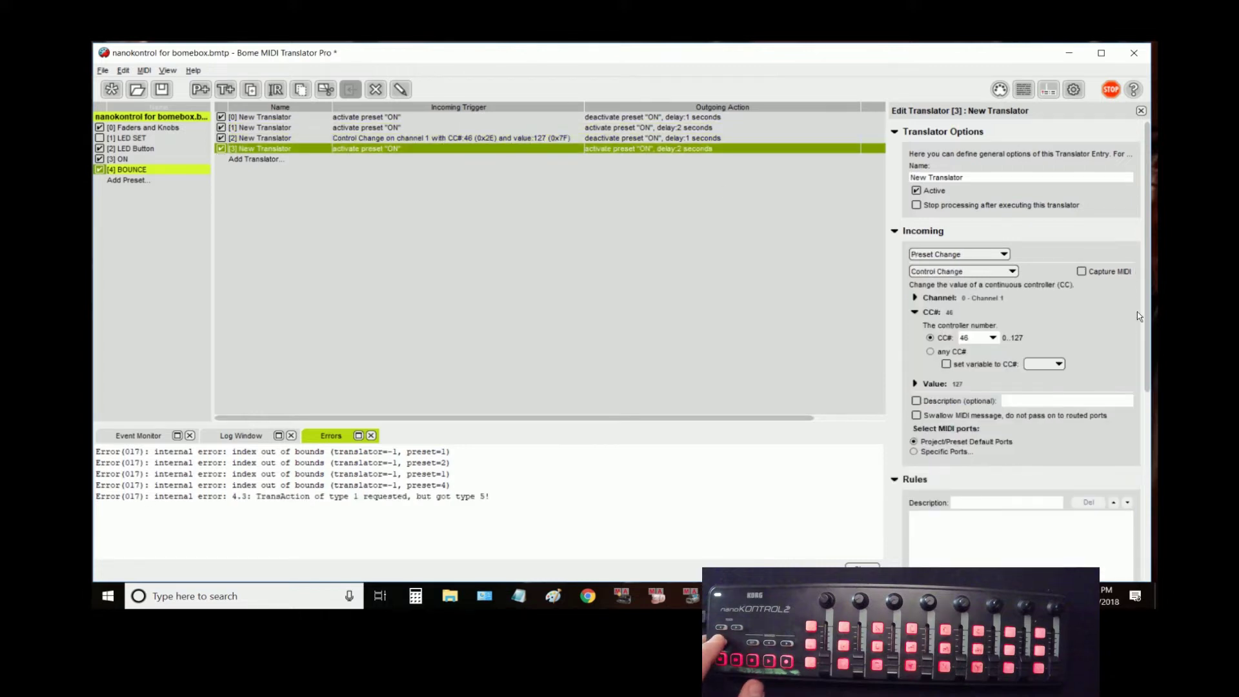
{"action": "left_click", "coordinate": [1080, 272]}
{"action": "left_click", "coordinate": [1033, 298]}
{"action": "left_click_drag", "start_coordinate": [658, 418], "coordinate": [774, 420]}
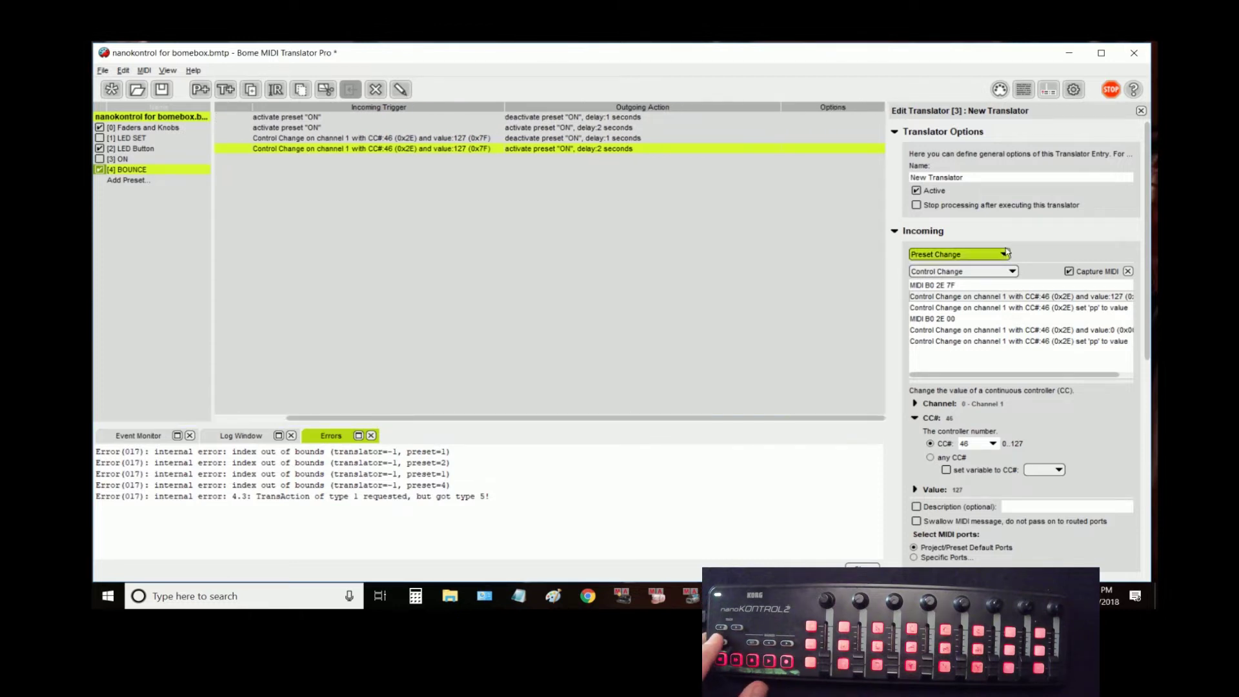
Make both CC 46 translators swallow their MIDI message, then switch to grandMA2 onPC
{"action": "left_click", "coordinate": [916, 521]}
{"action": "left_click", "coordinate": [788, 138]}
{"action": "left_click", "coordinate": [916, 521]}
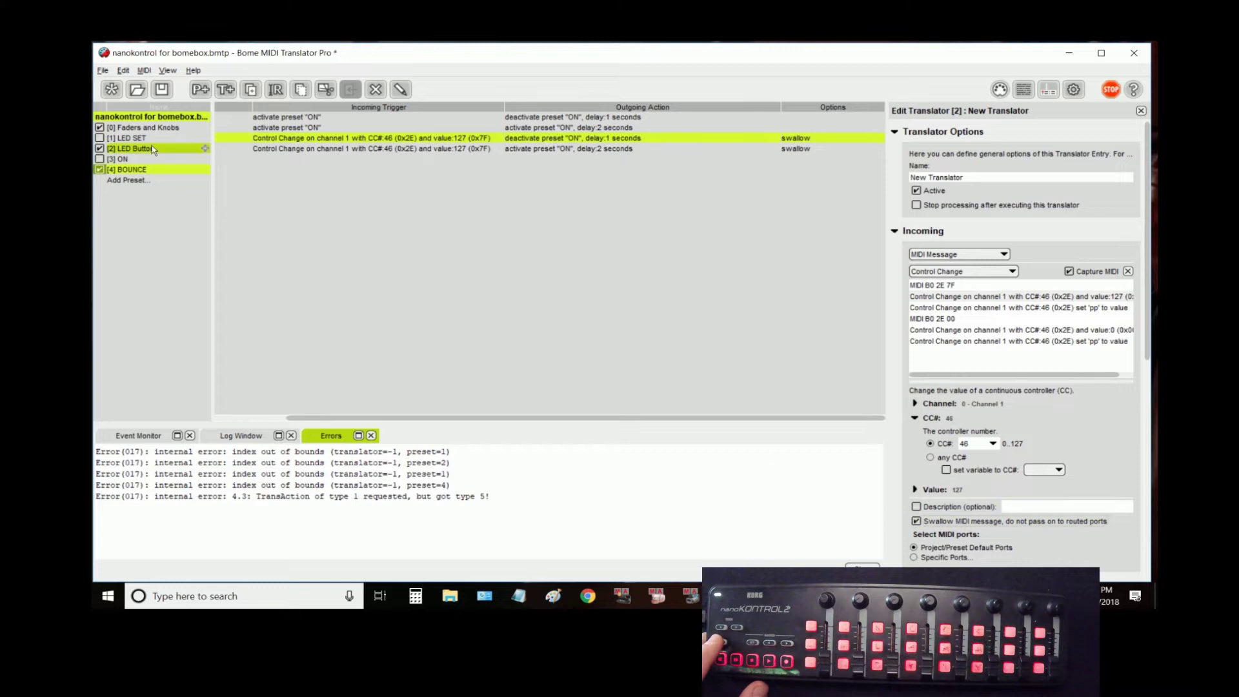
{"action": "left_click", "coordinate": [127, 170]}
{"action": "left_click", "coordinate": [134, 149]}
{"action": "left_click", "coordinate": [177, 139]}
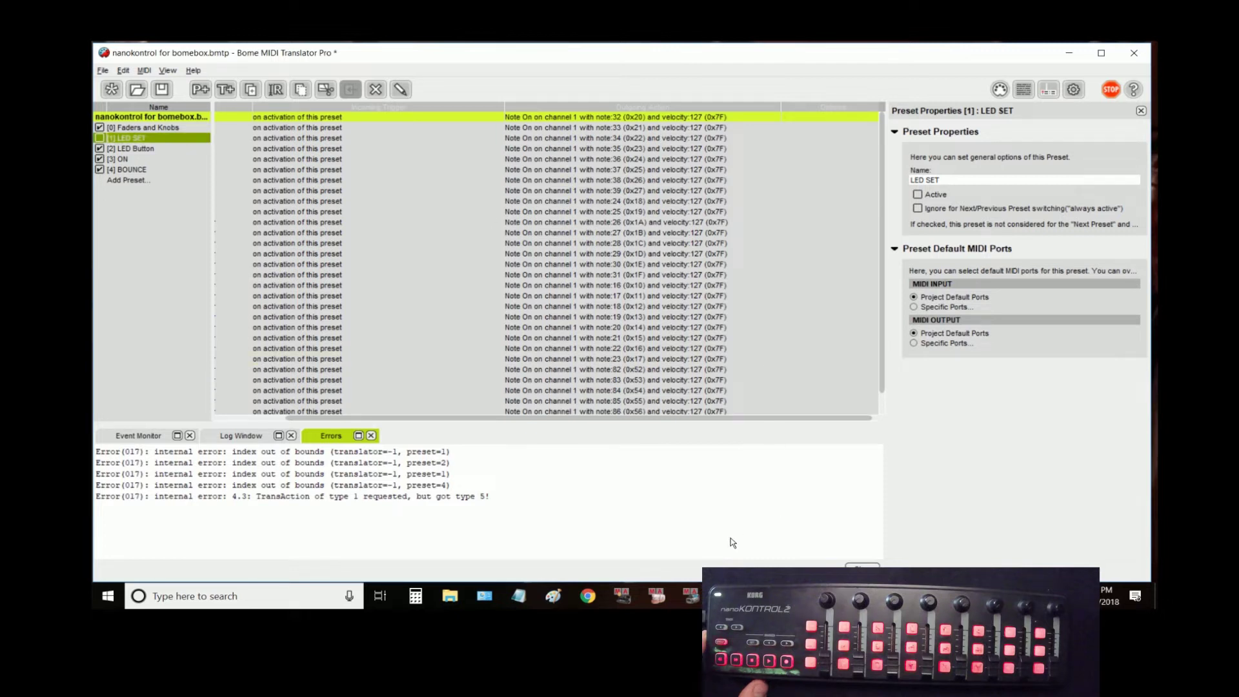
{"action": "left_click", "coordinate": [626, 604]}
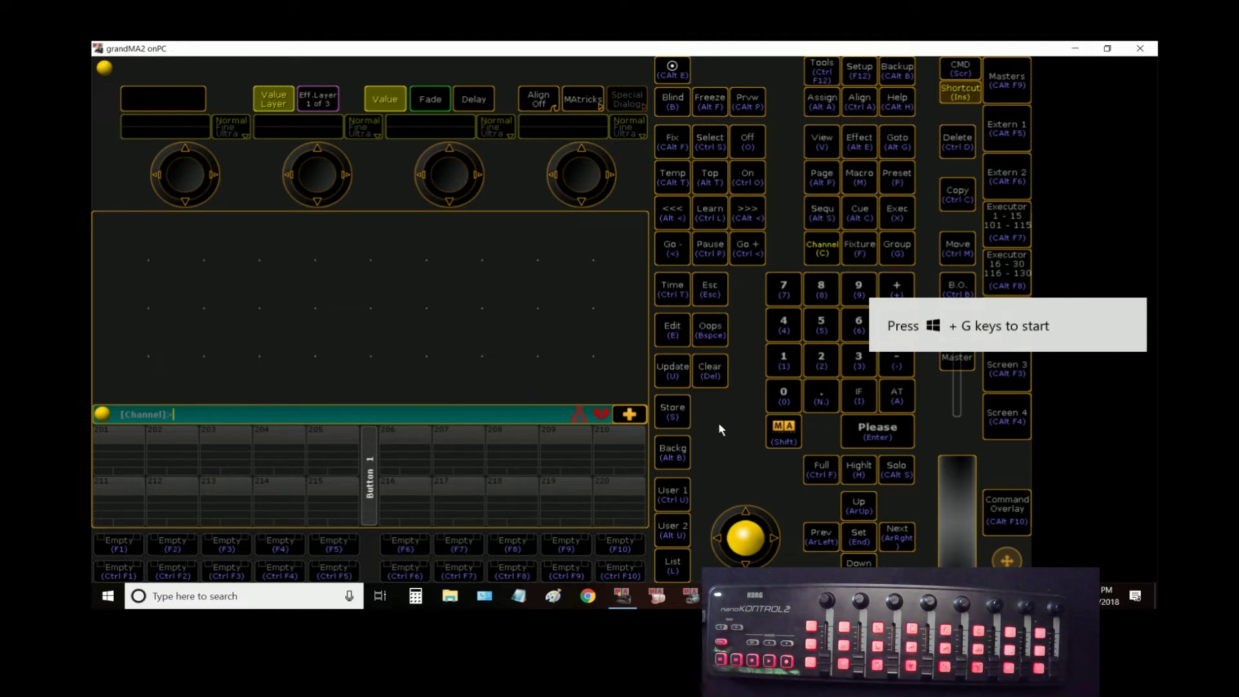
From Setup, enter Patch & Fixture Schedule and leave it without saving changes
{"action": "left_click", "coordinate": [855, 71]}
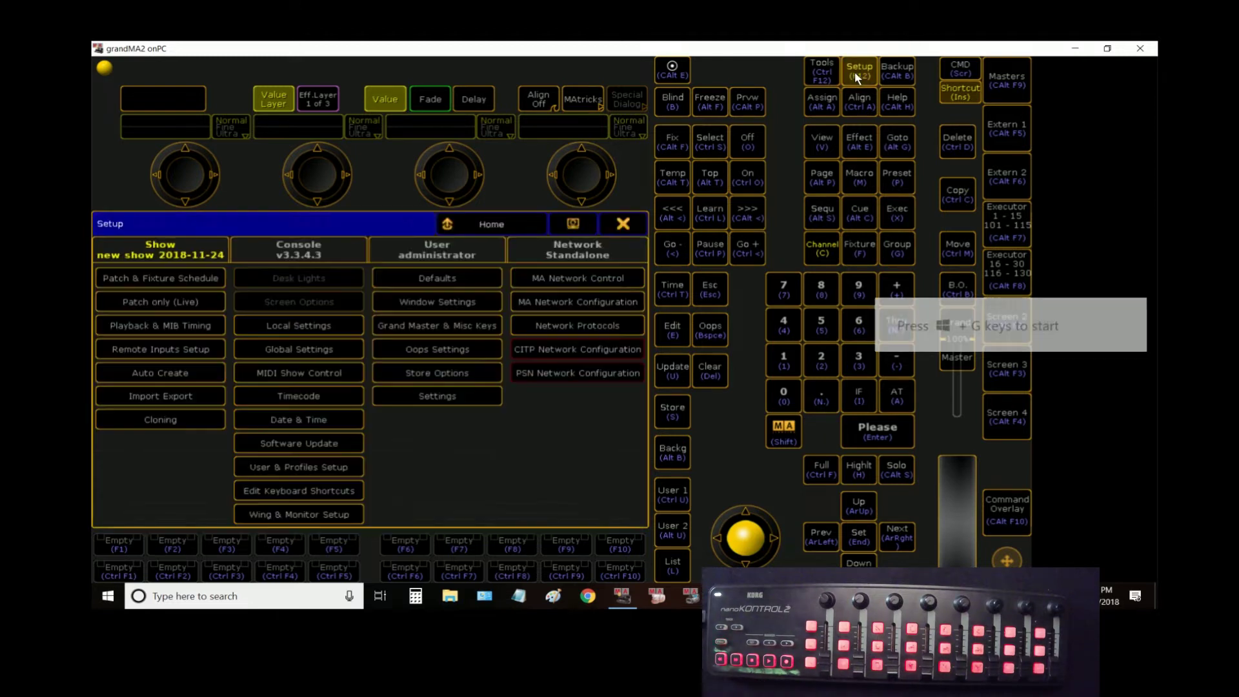
{"action": "left_click", "coordinate": [136, 278]}
{"action": "left_click", "coordinate": [479, 362]}
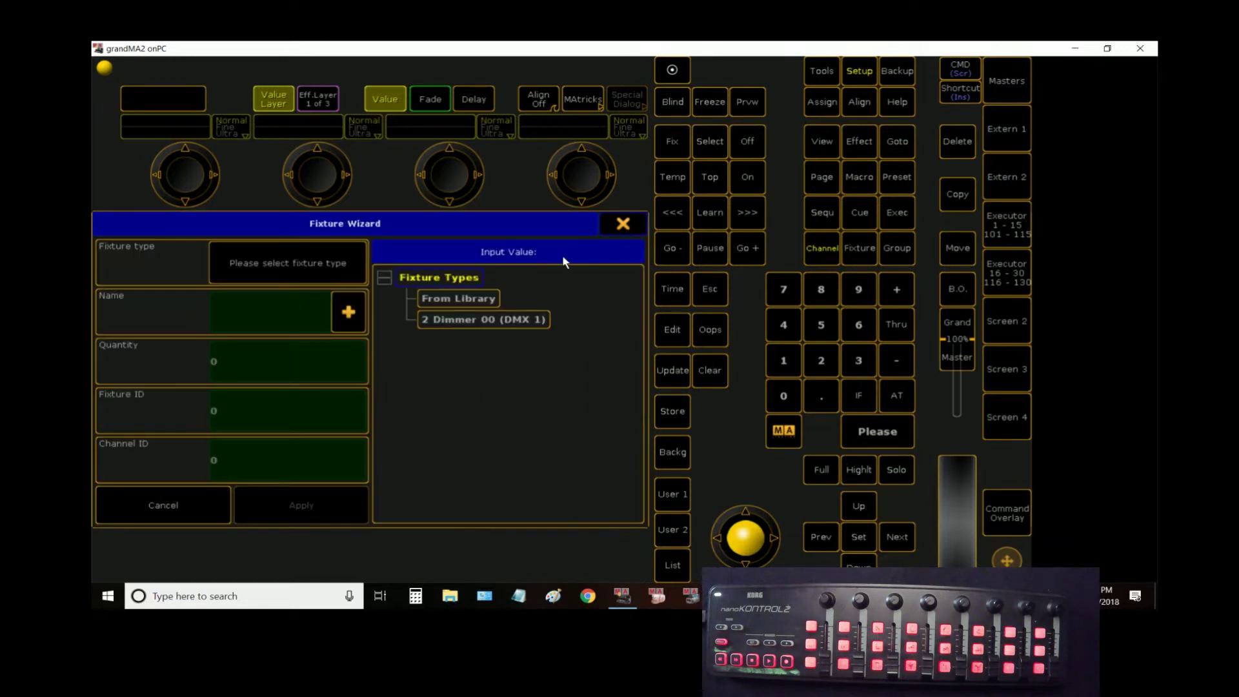
{"action": "left_click", "coordinate": [603, 226]}
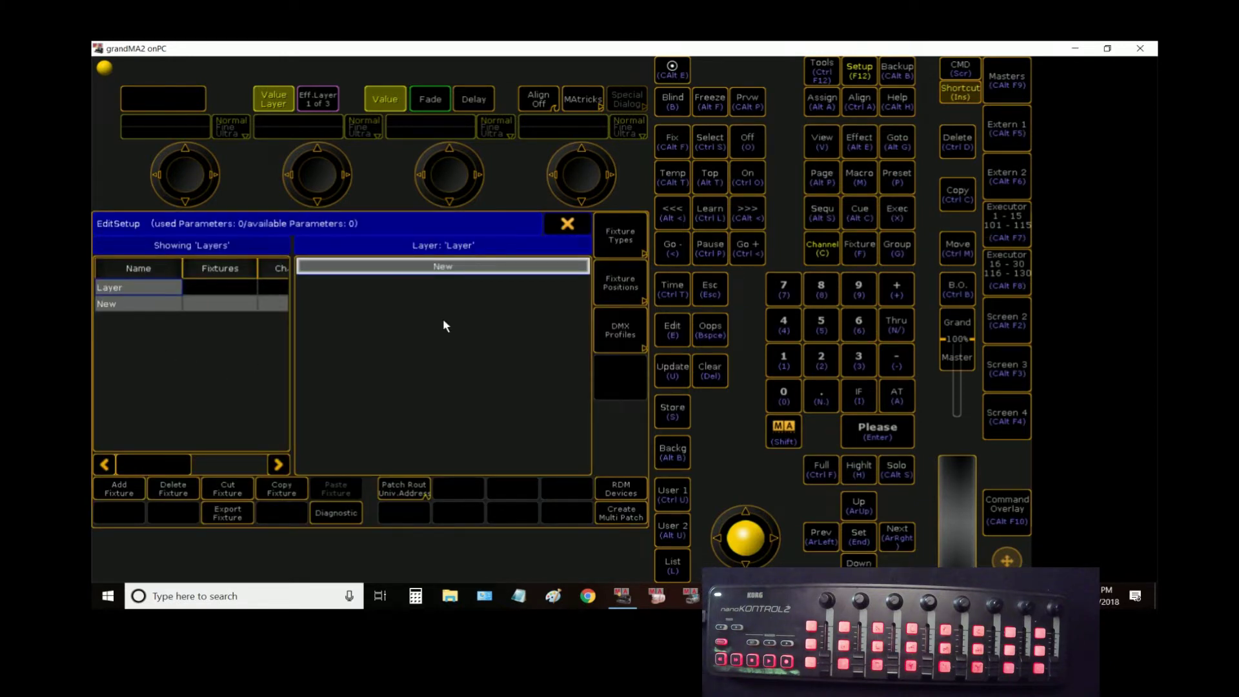
{"action": "left_click", "coordinate": [567, 223]}
{"action": "left_click", "coordinate": [331, 401]}
Add 10 MIDI remotes on the MIDI Remotes tab using Add Multiple
{"action": "left_click", "coordinate": [167, 349]}
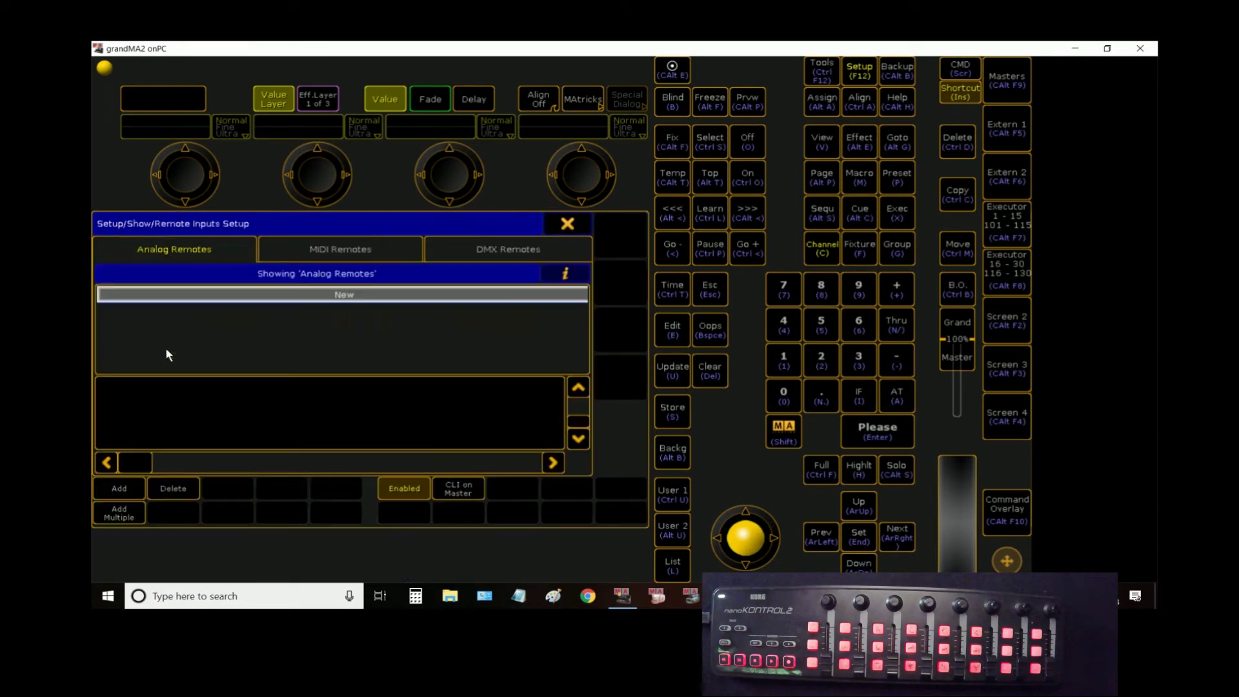
{"action": "left_click", "coordinate": [353, 250]}
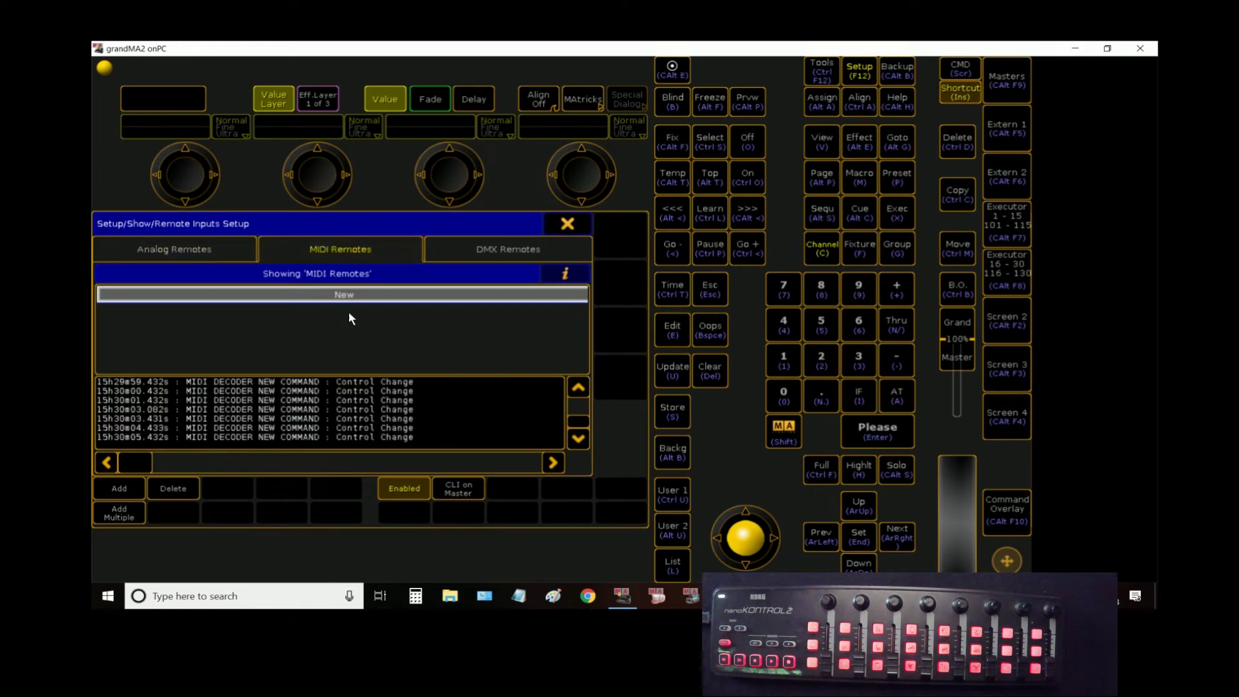
{"action": "left_click", "coordinate": [132, 514]}
{"action": "type", "text": "10"}
{"action": "key", "text": "Return"}
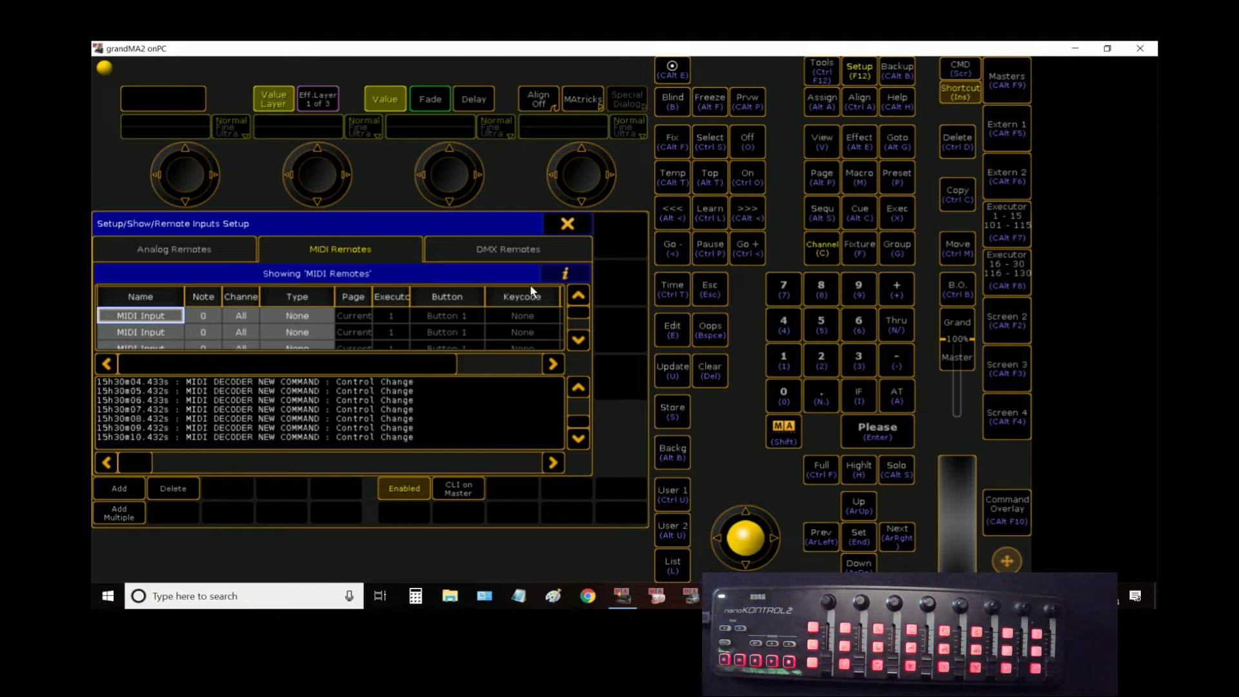
Assign notes 0 through 7 to the first eight MIDI remotes
{"action": "left_click", "coordinate": [565, 274]}
{"action": "left_click", "coordinate": [202, 333]}
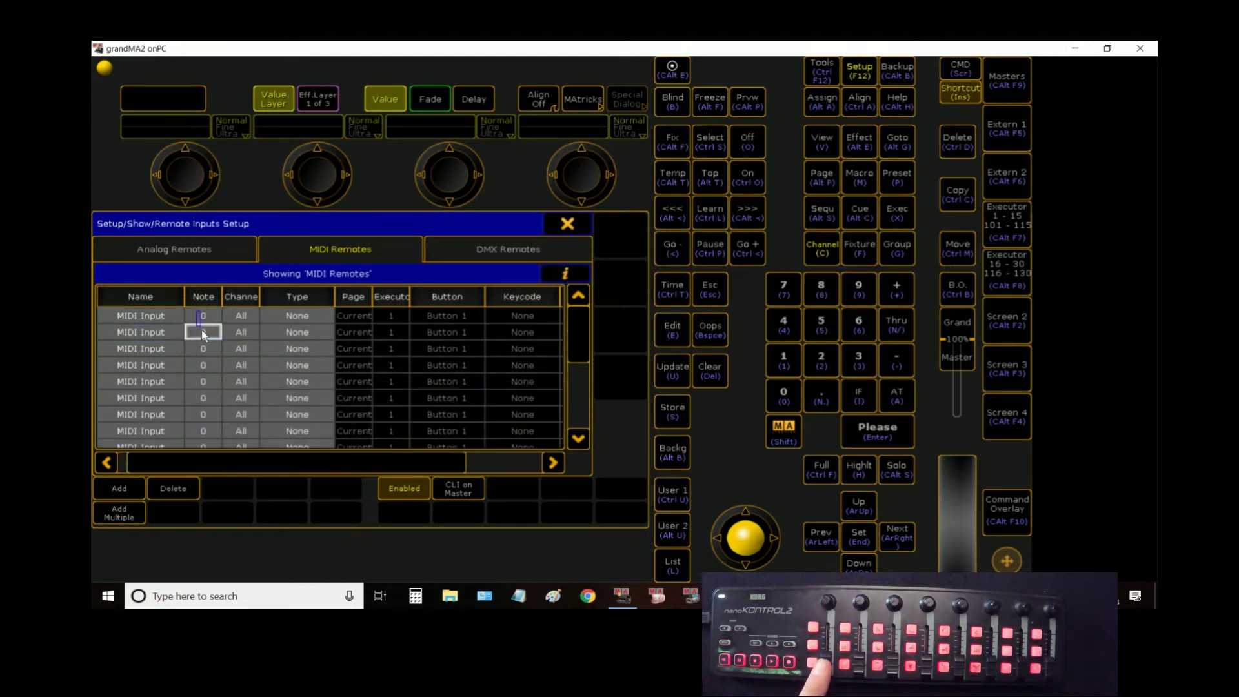
{"action": "left_click_drag", "start_coordinate": [199, 382], "coordinate": [195, 431]}
{"action": "left_click", "coordinate": [113, 398]}
{"action": "left_click", "coordinate": [195, 402]}
{"action": "left_click", "coordinate": [195, 402]}
{"action": "left_click", "coordinate": [312, 396]}
Set those eight remotes to type Exec on executors 1 through 8
{"action": "left_click_drag", "start_coordinate": [287, 321], "coordinate": [292, 431]}
{"action": "left_click", "coordinate": [306, 460]}
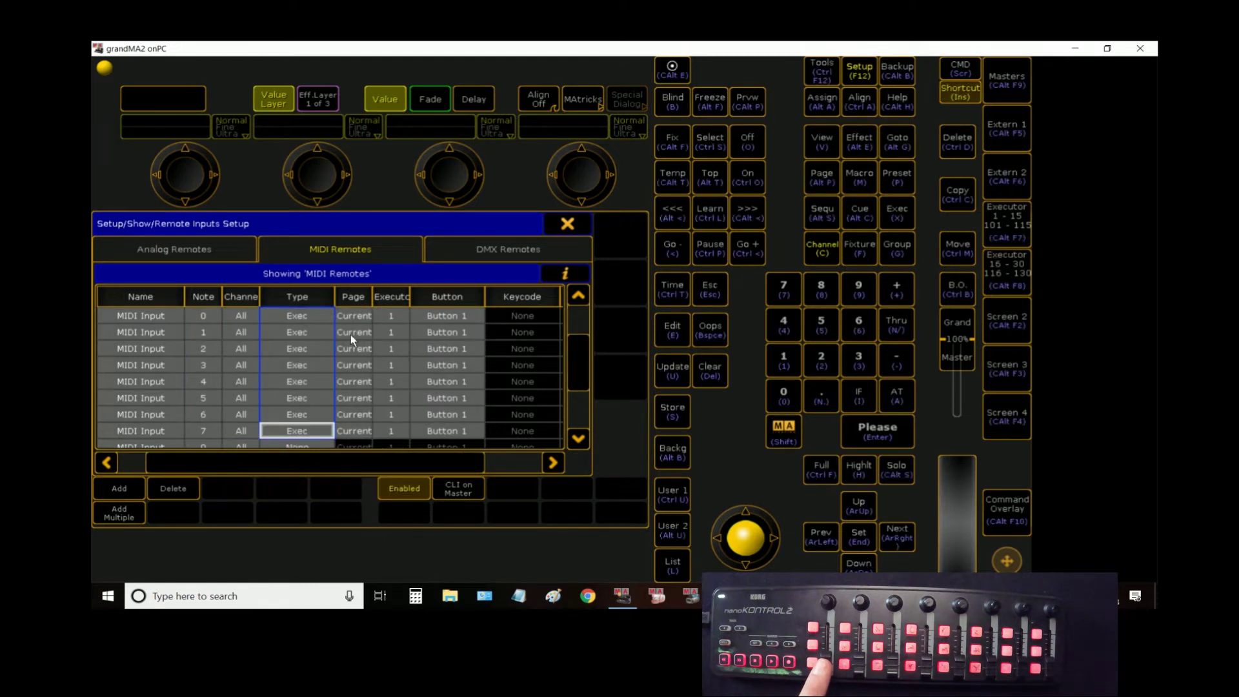
{"action": "left_click", "coordinate": [391, 317]}
{"action": "left_click_drag", "start_coordinate": [393, 329], "coordinate": [389, 431]}
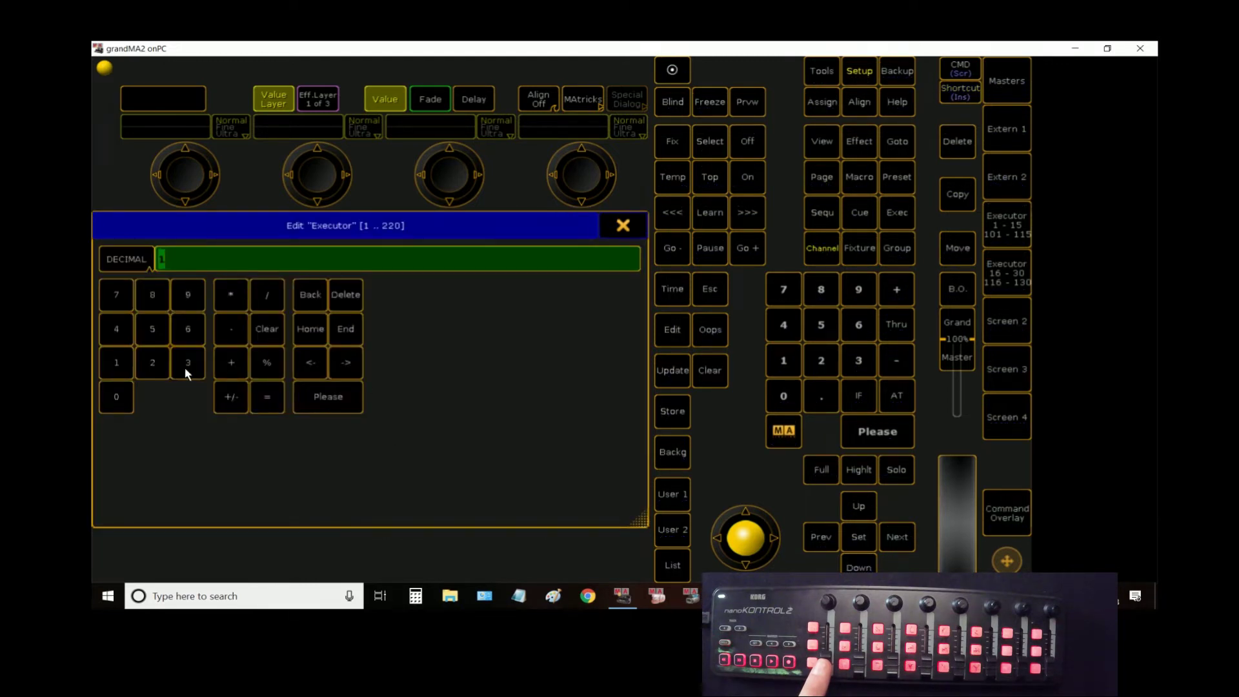
{"action": "left_click", "coordinate": [121, 371]}
{"action": "left_click", "coordinate": [328, 397]}
Set the eight remotes' Button to Fader and select the next eight Note cells
{"action": "left_click_drag", "start_coordinate": [436, 319], "coordinate": [442, 431]}
{"action": "left_click", "coordinate": [464, 479]}
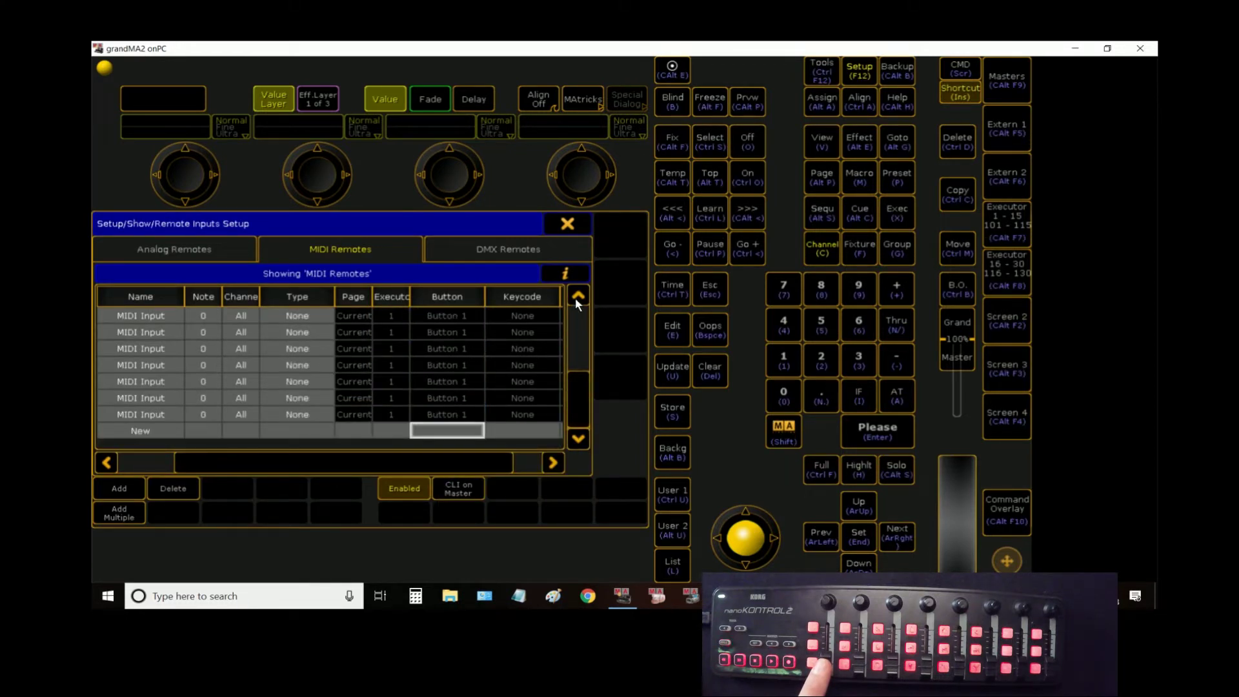
{"action": "left_click_drag", "start_coordinate": [575, 297], "coordinate": [579, 298]}
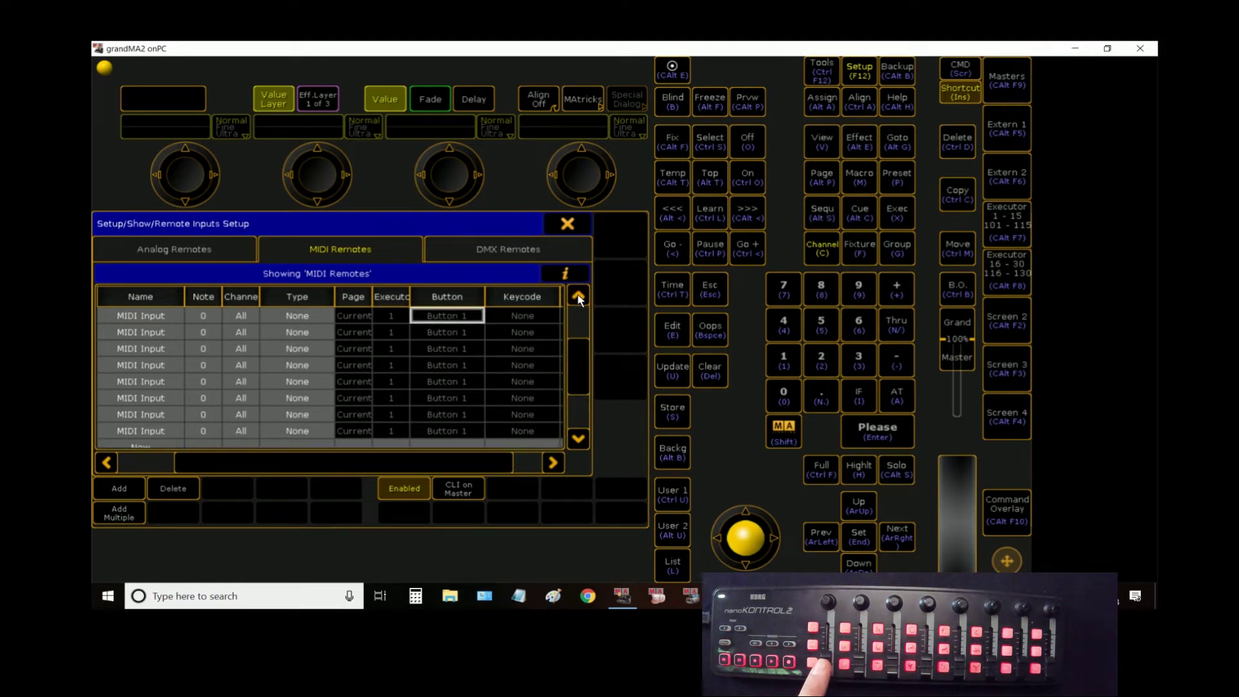
{"action": "left_click_drag", "start_coordinate": [206, 315], "coordinate": [202, 434]}
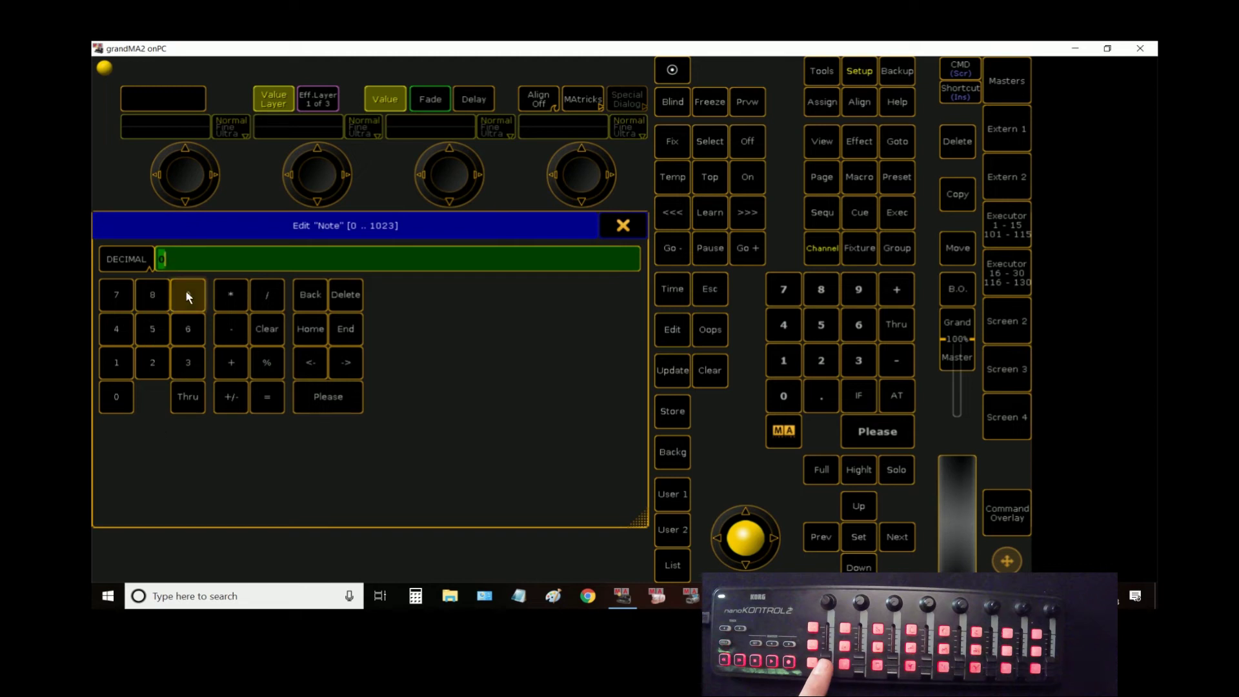
Fill the next eight remote rows with notes 48 through 55
{"action": "left_click", "coordinate": [300, 294]}
{"action": "left_click", "coordinate": [116, 329]}
{"action": "left_click", "coordinate": [152, 294]}
{"action": "double_click", "coordinate": [188, 396]}
{"action": "left_click", "coordinate": [304, 395]}
Set those rows to type Exec, assigned to executors 9 through 16
{"action": "left_click_drag", "start_coordinate": [316, 424], "coordinate": [312, 315]}
{"action": "left_click", "coordinate": [311, 316]}
{"action": "left_click", "coordinate": [340, 357]}
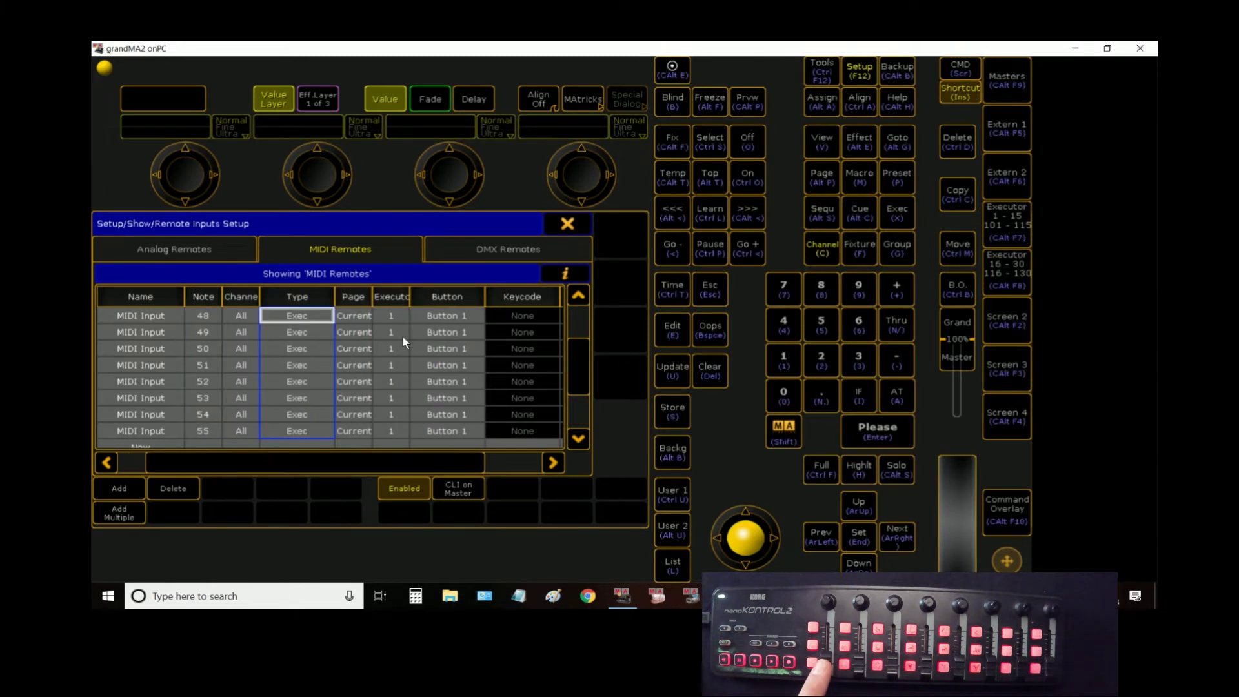
{"action": "left_click_drag", "start_coordinate": [405, 322], "coordinate": [397, 429]}
{"action": "left_click", "coordinate": [397, 429]}
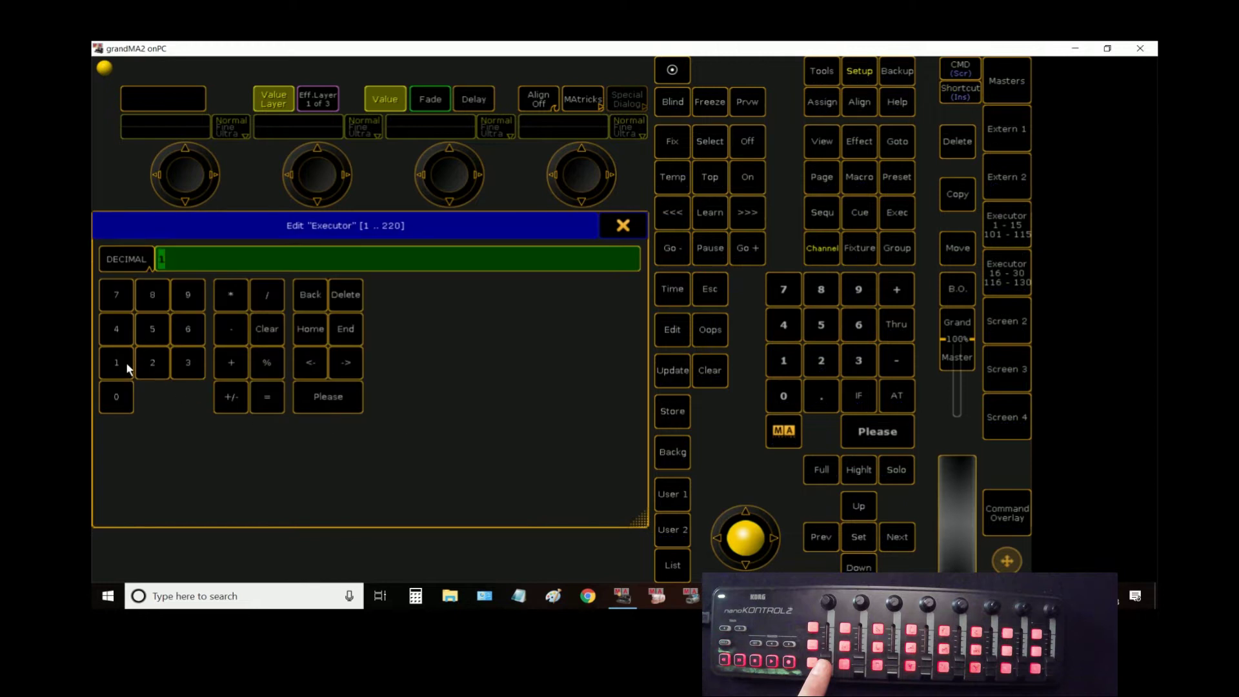
{"action": "type", "text": "9"}
{"action": "key", "text": "Return"}
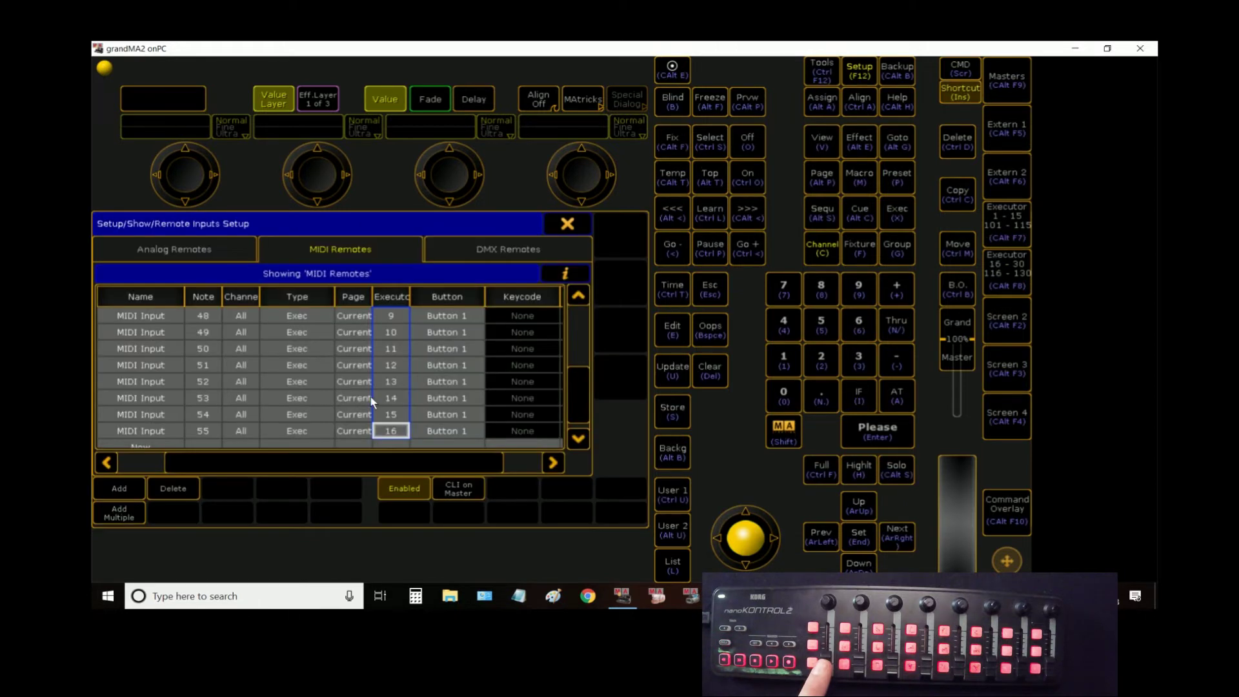
Make the rows drive the executor faders and display the Executor 1-15 faders
{"action": "left_click_drag", "start_coordinate": [436, 321], "coordinate": [443, 428]}
{"action": "left_click", "coordinate": [443, 428]}
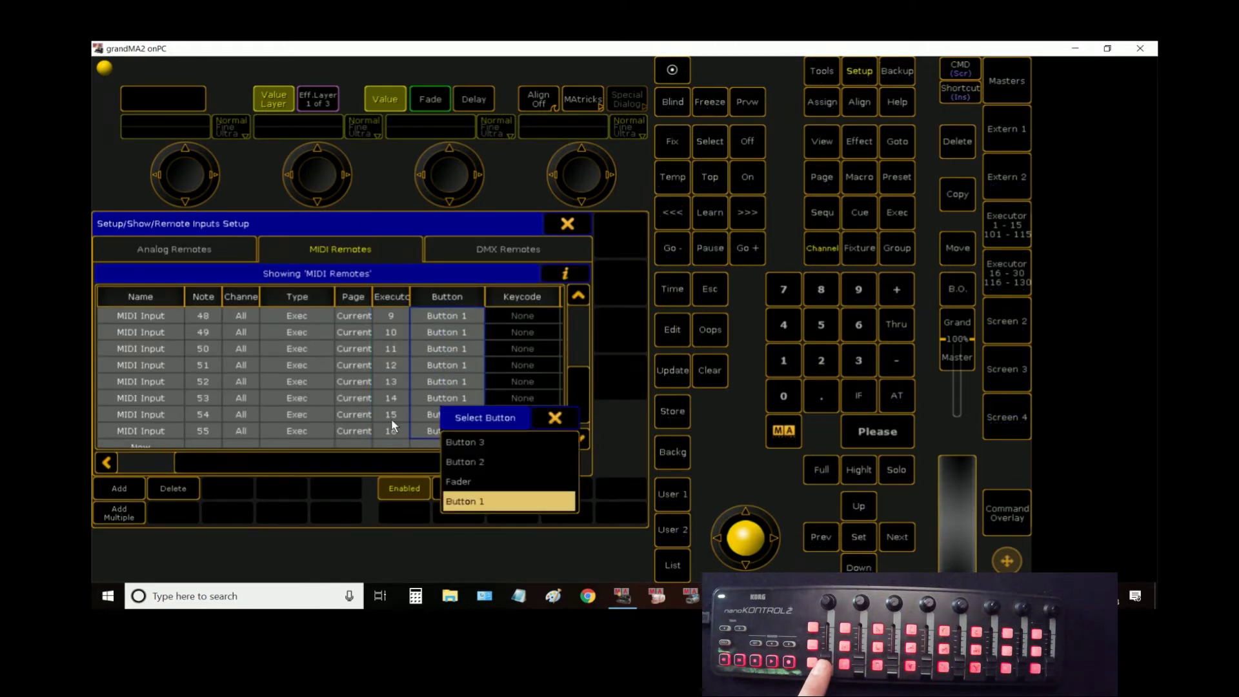
{"action": "left_click", "coordinate": [463, 480]}
{"action": "scroll", "coordinate": [565, 381], "scroll_direction": "up", "scroll_amount": 2}
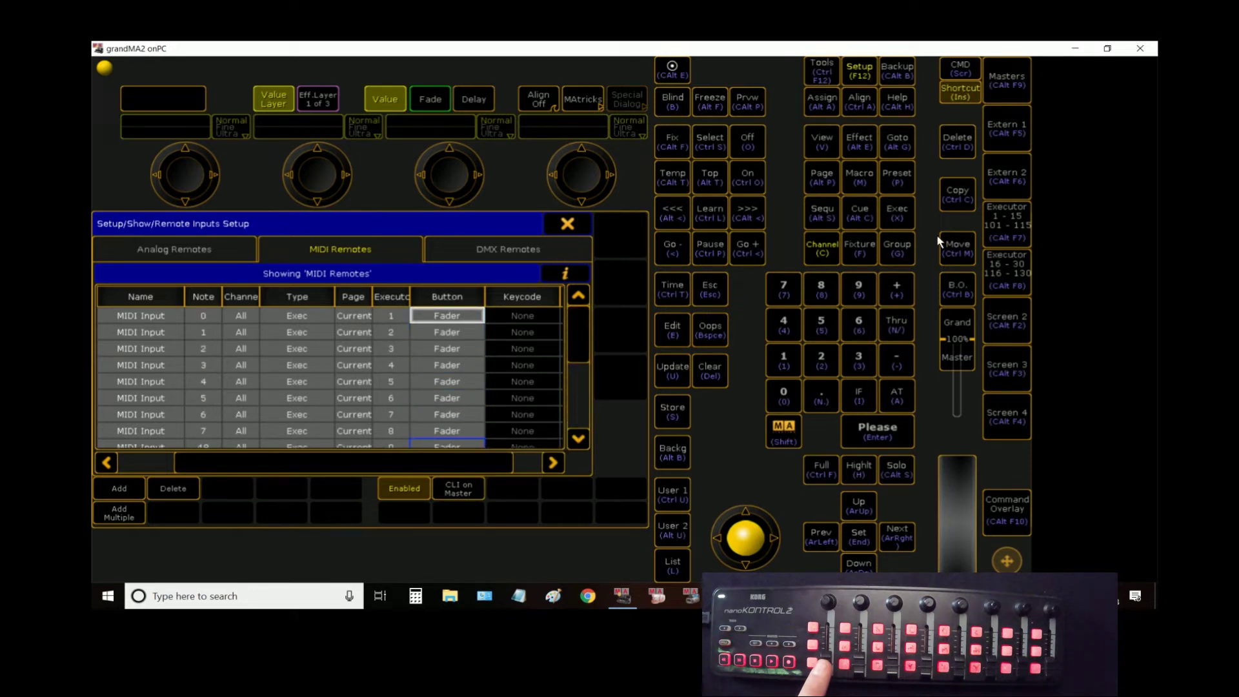
{"action": "left_click", "coordinate": [1004, 220]}
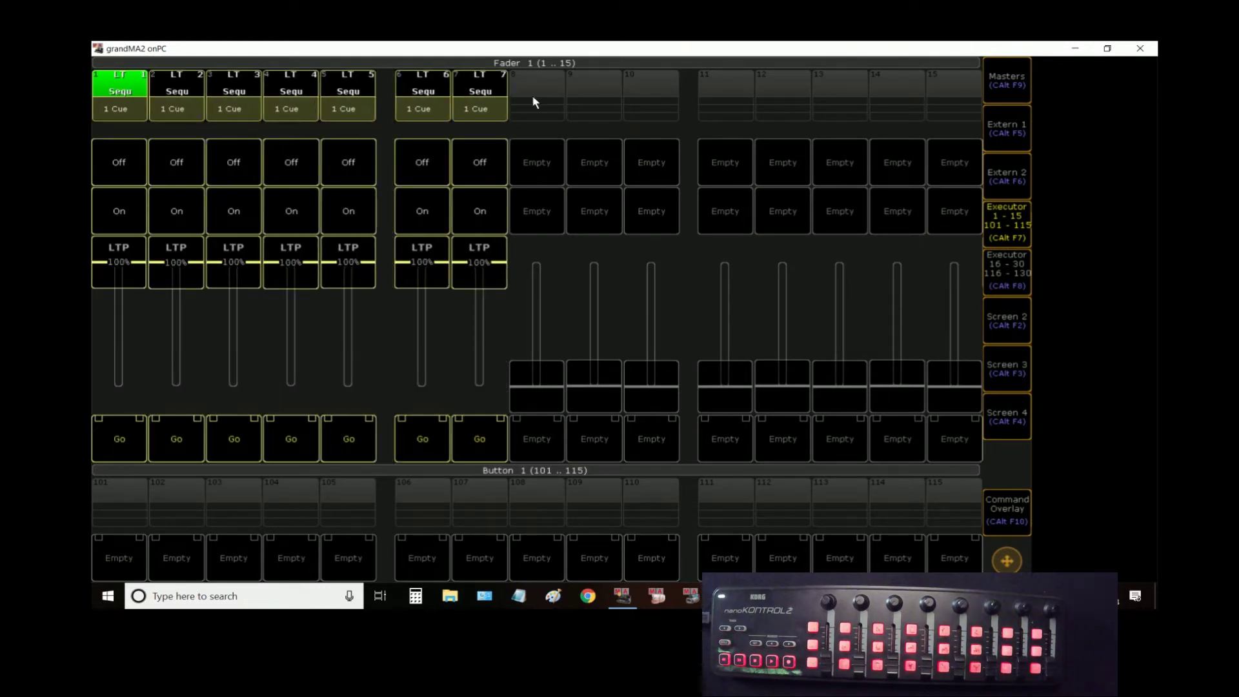
Give empty executors 8, 11–15 and 16 (in the 16–30 view) one-cue sequences
{"action": "left_click", "coordinate": [540, 114]}
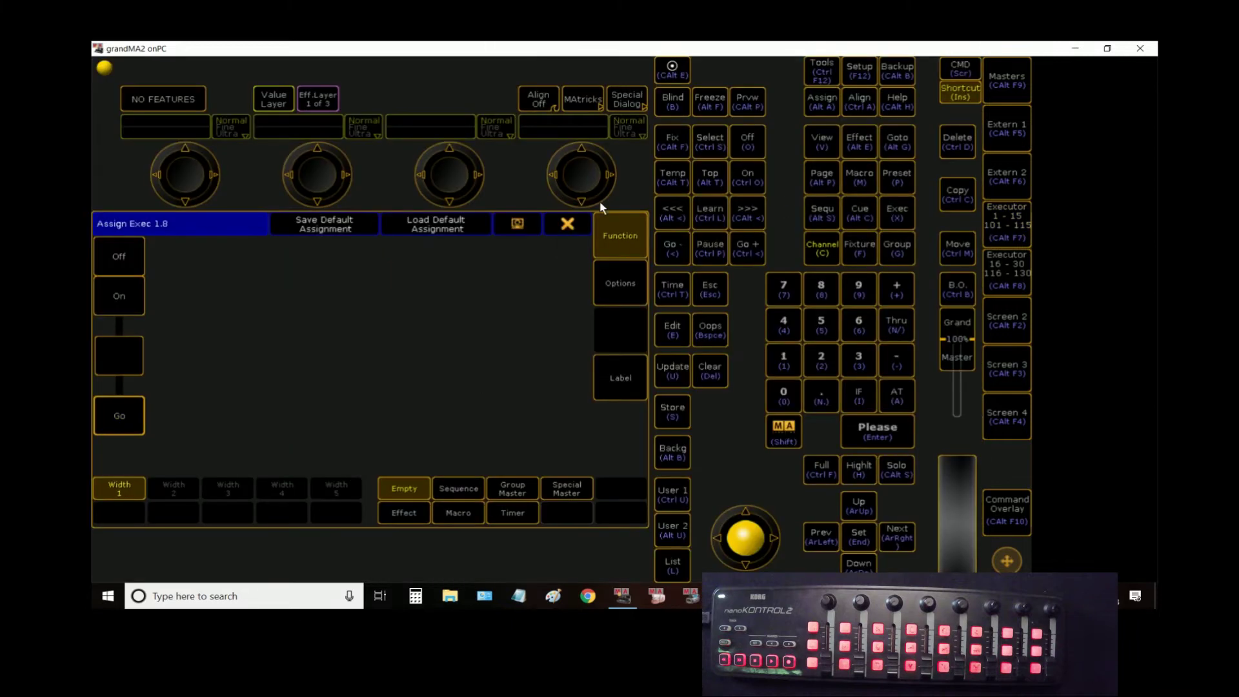
{"action": "left_click", "coordinate": [567, 223]}
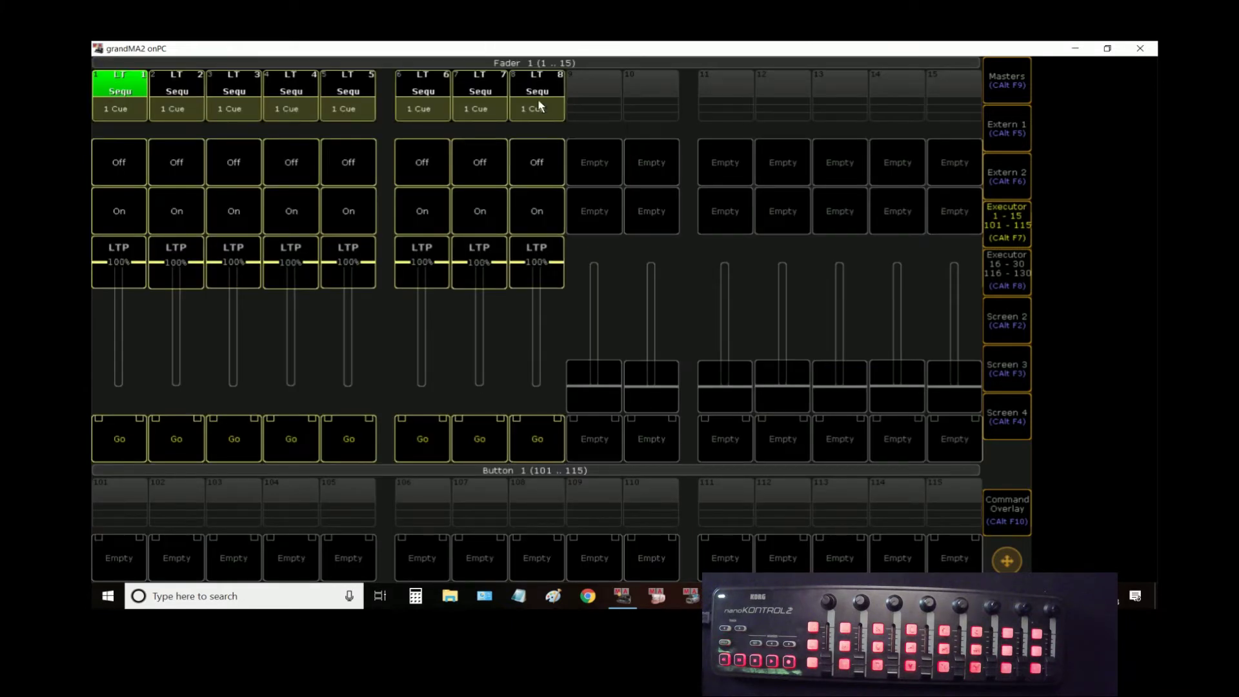
{"action": "left_click", "coordinate": [727, 95]}
{"action": "left_click", "coordinate": [777, 92]}
{"action": "left_click", "coordinate": [839, 96]}
{"action": "left_click", "coordinate": [897, 99]}
{"action": "left_click", "coordinate": [955, 96]}
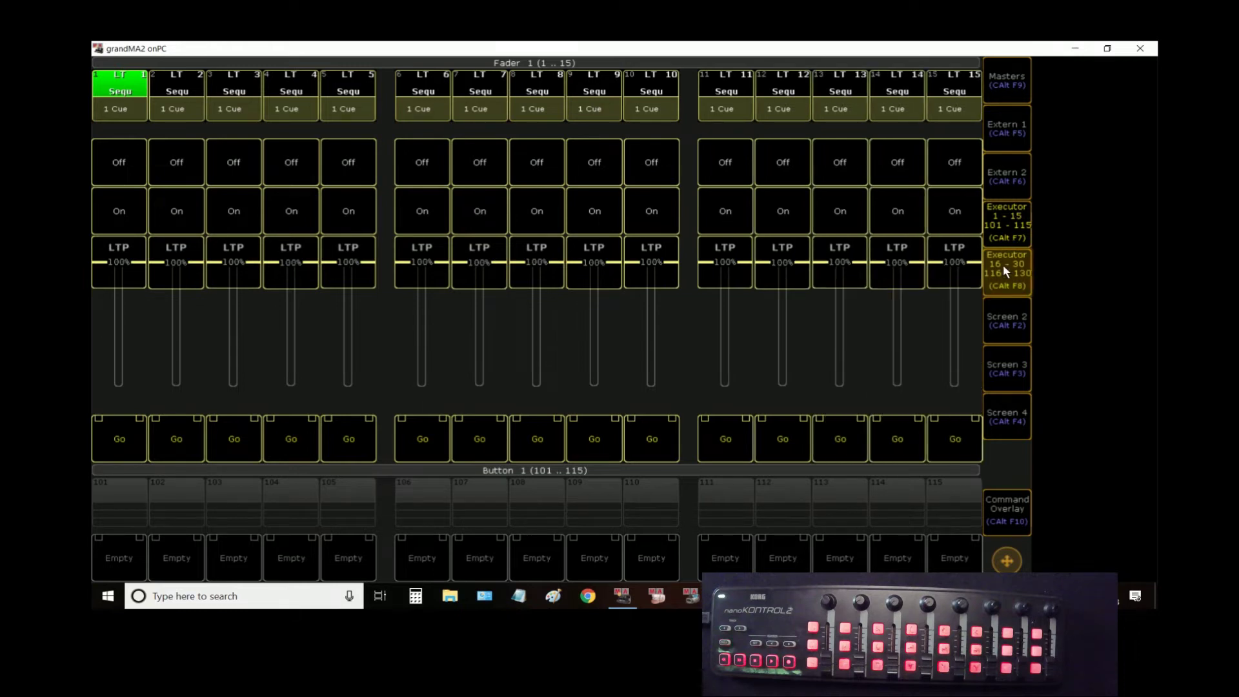
{"action": "left_click", "coordinate": [1012, 257]}
{"action": "left_click", "coordinate": [118, 97]}
In onPC options, set MIDI In and Out devices to Bome MIDI Translator 1, then show executors 1–15
{"action": "left_click", "coordinate": [1023, 271]}
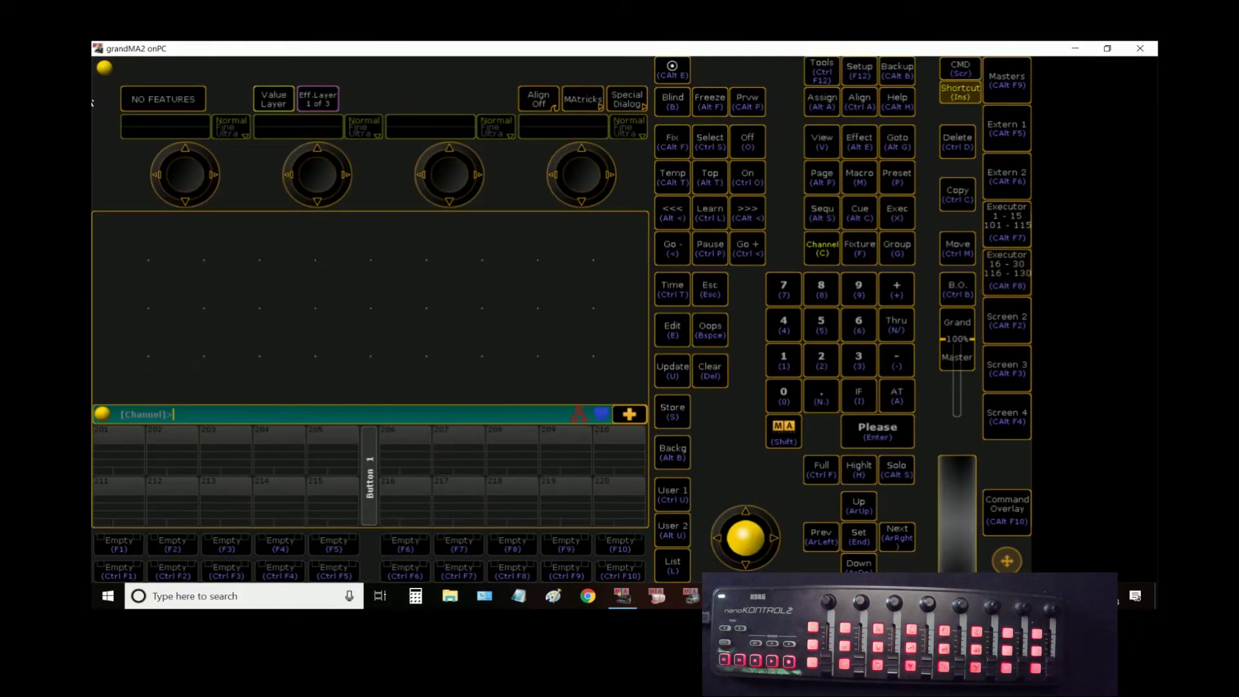
{"action": "left_click", "coordinate": [104, 72]}
{"action": "left_click", "coordinate": [130, 269]}
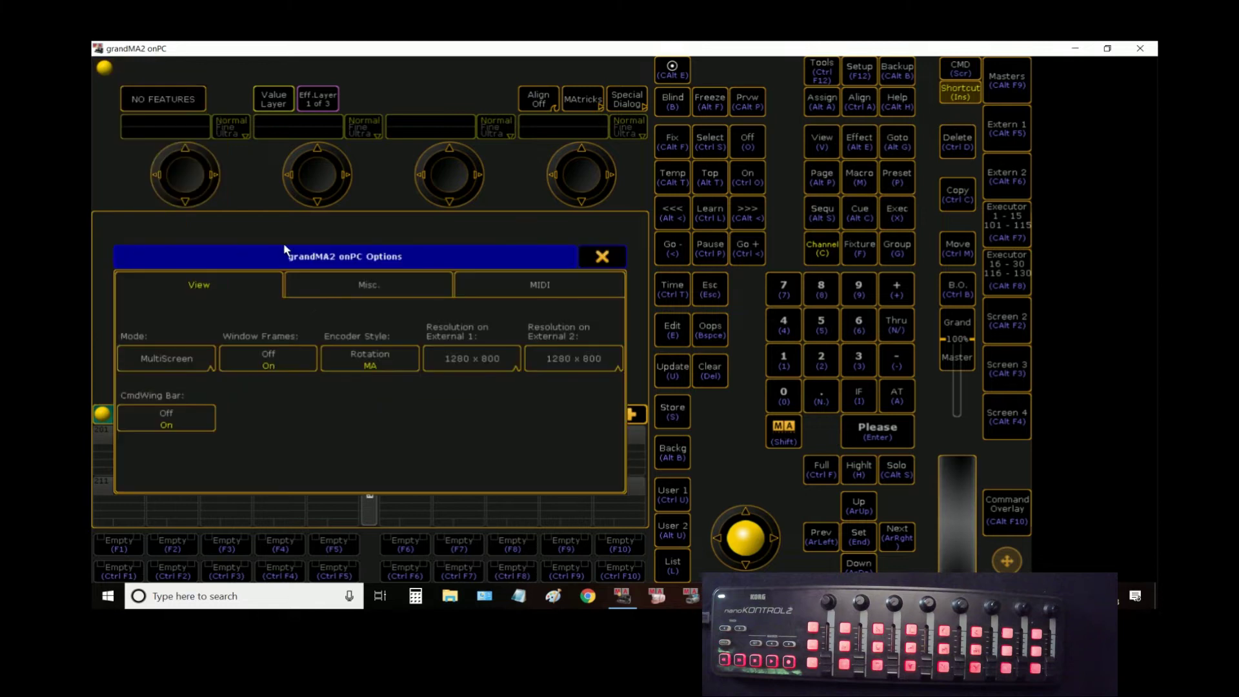
{"action": "left_click", "coordinate": [492, 281]}
{"action": "left_click", "coordinate": [457, 363]}
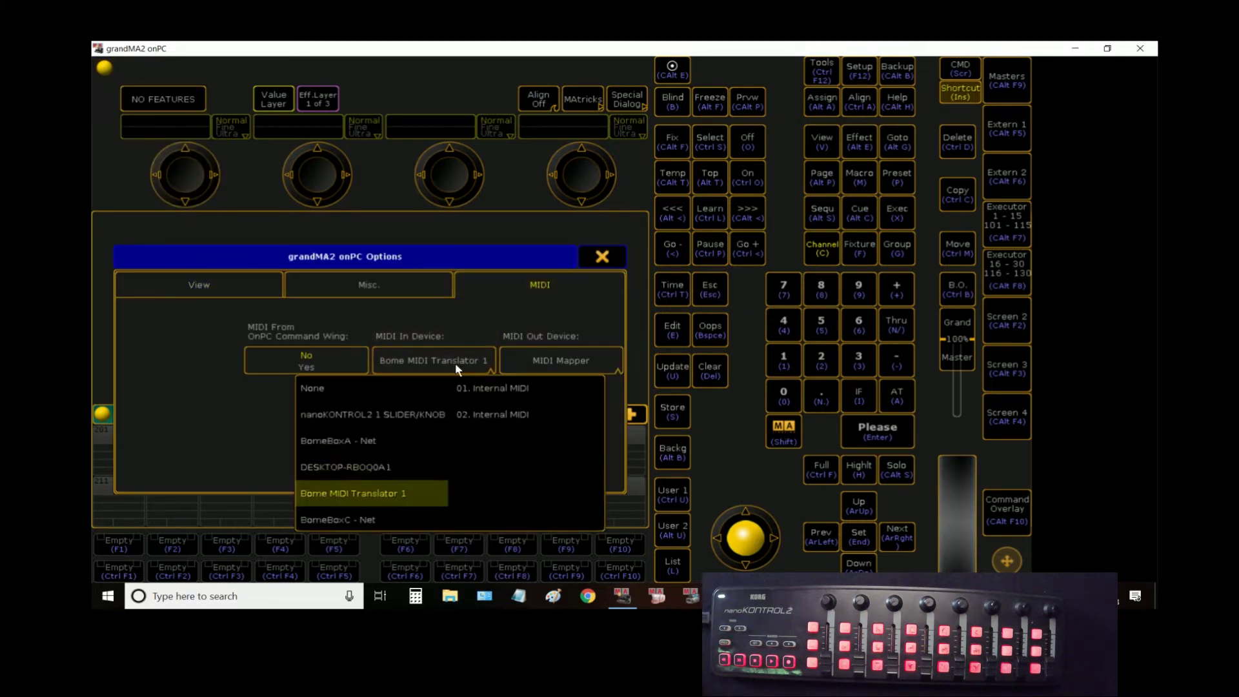
{"action": "left_click", "coordinate": [392, 490]}
{"action": "left_click", "coordinate": [533, 360]}
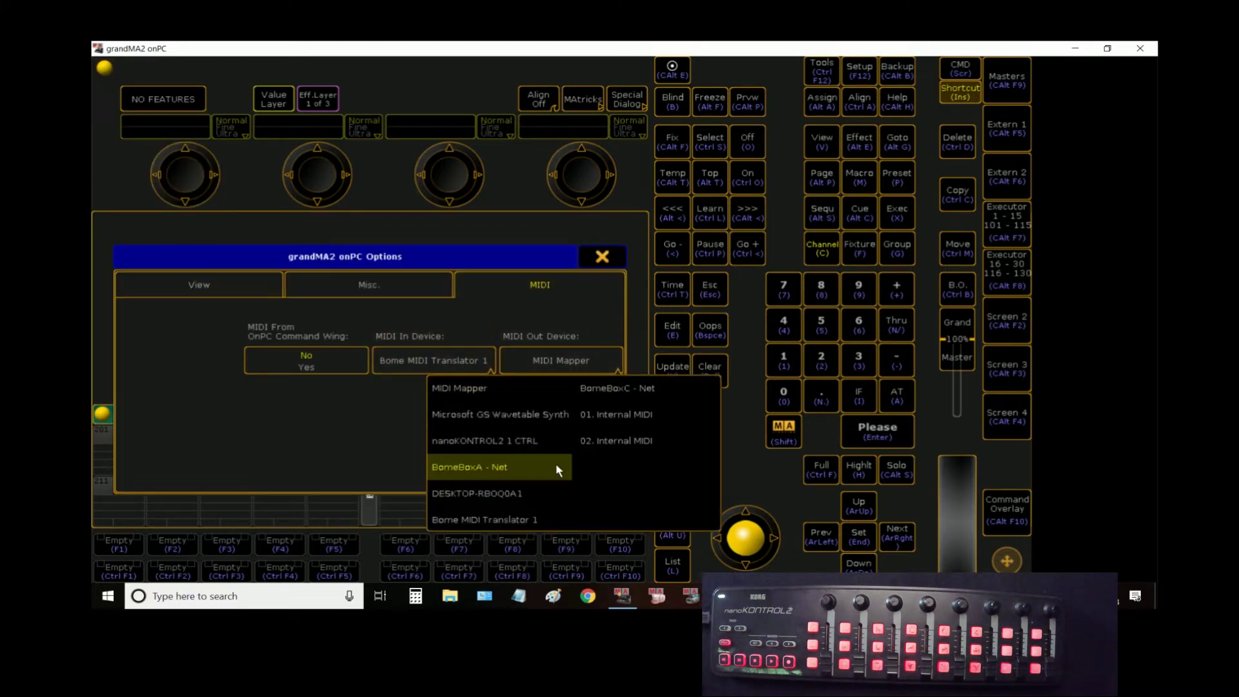
{"action": "left_click", "coordinate": [514, 519]}
{"action": "left_click", "coordinate": [602, 257]}
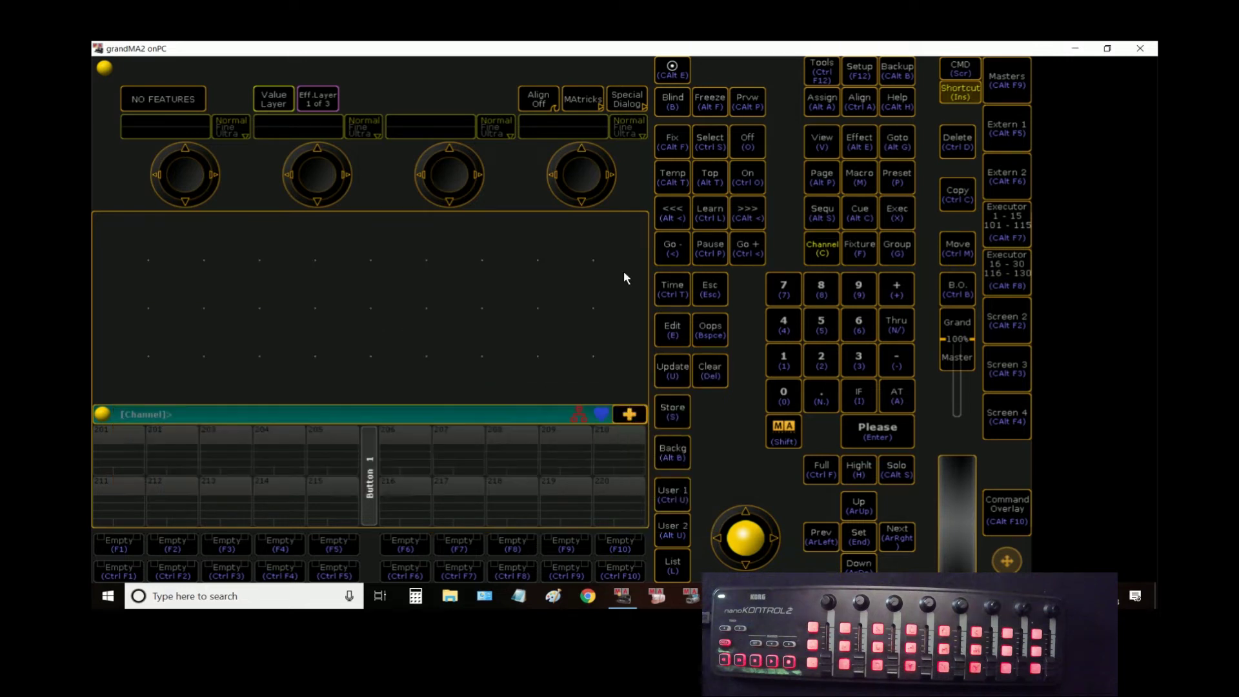
{"action": "left_click", "coordinate": [1005, 229]}
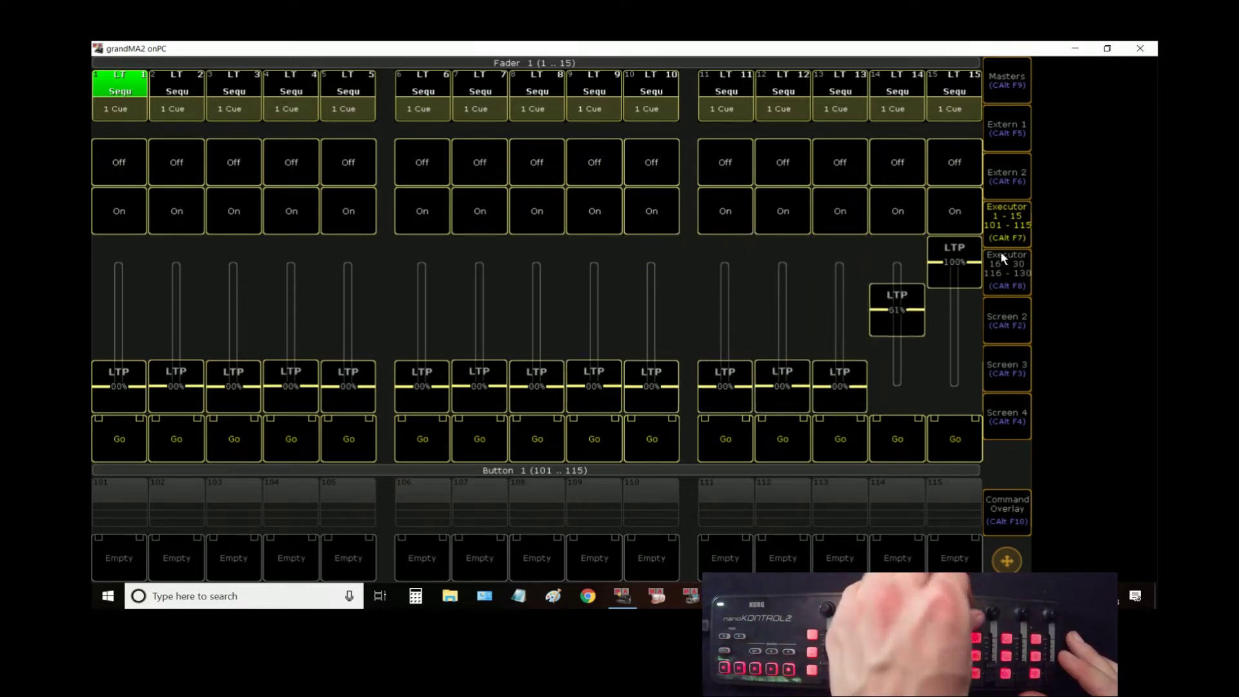
View executors 16–30, then 1–15, and return to the main onPC screen
{"action": "left_click", "coordinate": [1004, 268]}
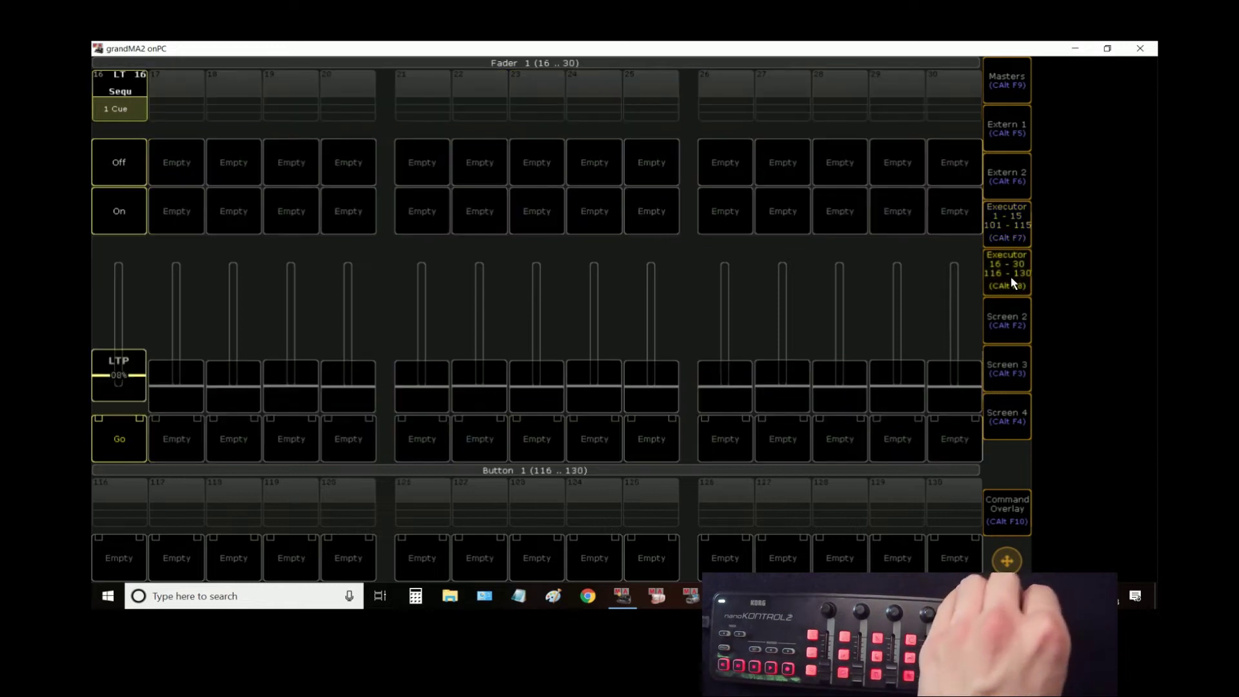
{"action": "left_click", "coordinate": [1003, 229]}
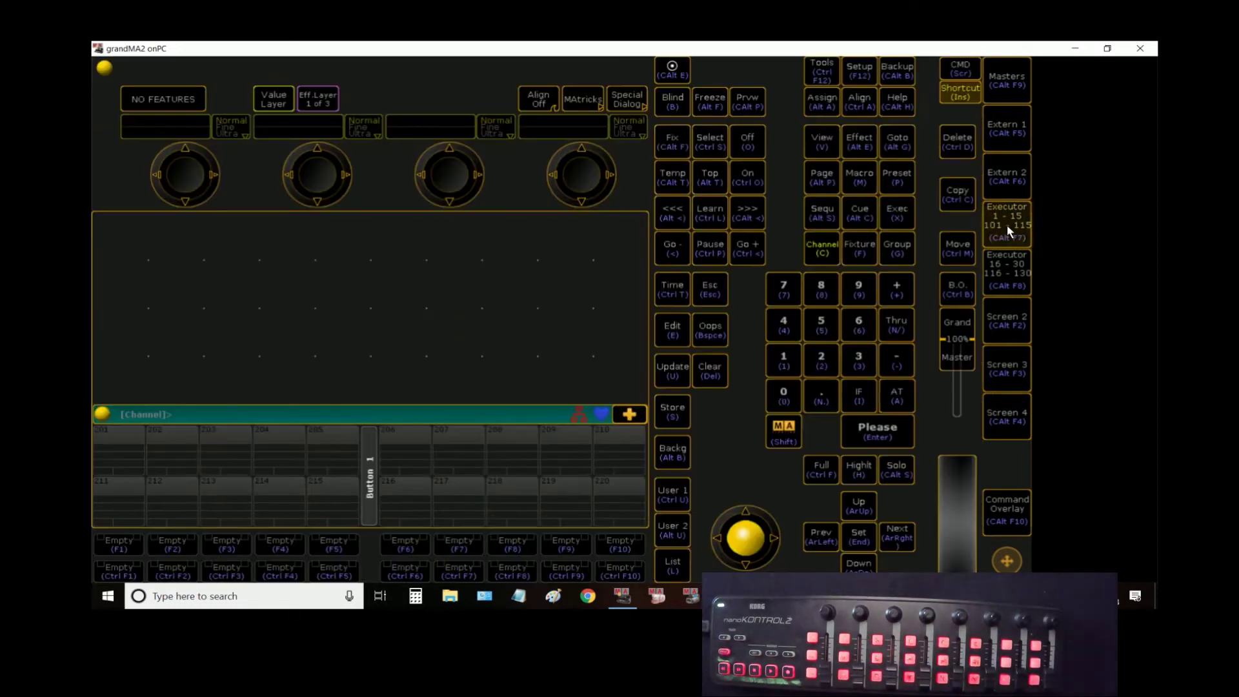
{"action": "left_click", "coordinate": [1007, 229]}
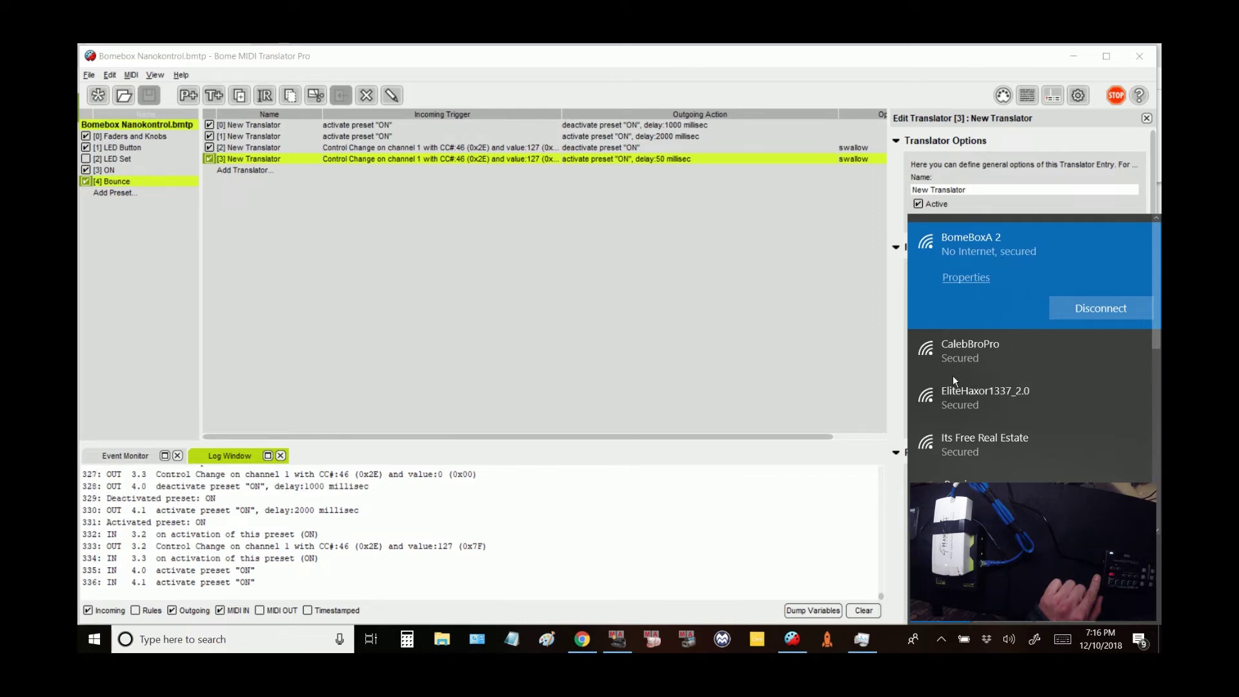
Load the BomeBox configuration site at 192.168.153.1 in Chrome
{"action": "left_click", "coordinate": [567, 644]}
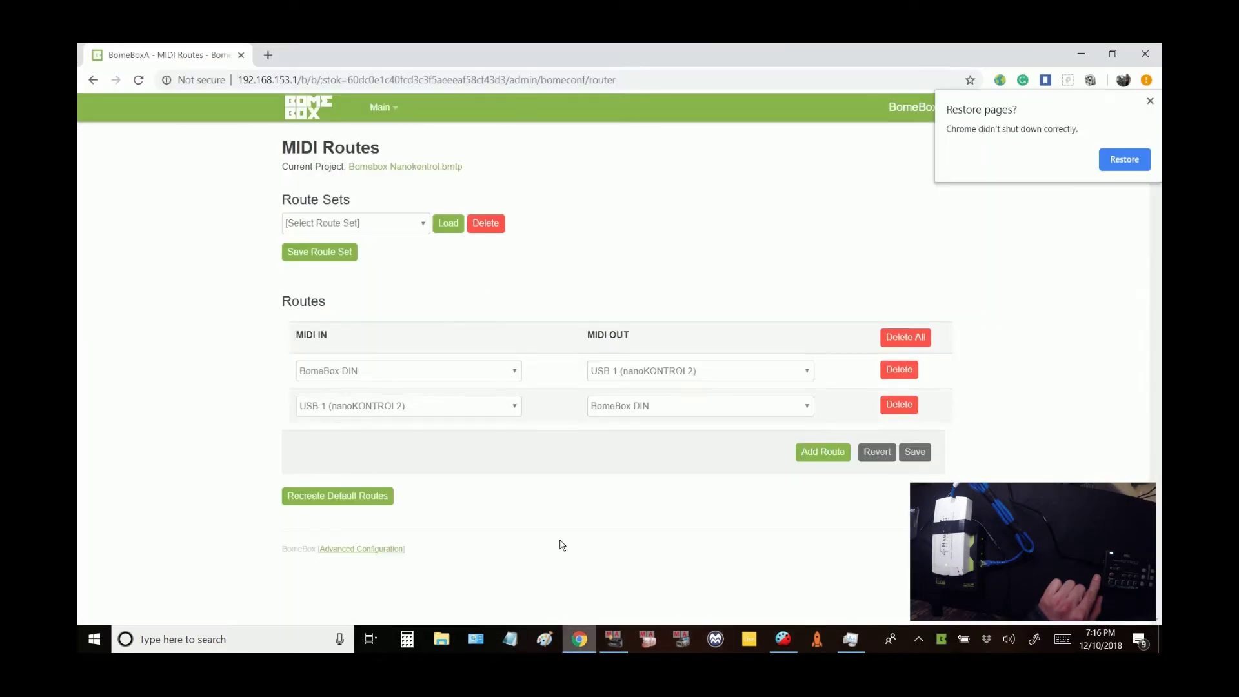
{"action": "left_click", "coordinate": [427, 80]}
{"action": "type", "text": "192.168.153"}
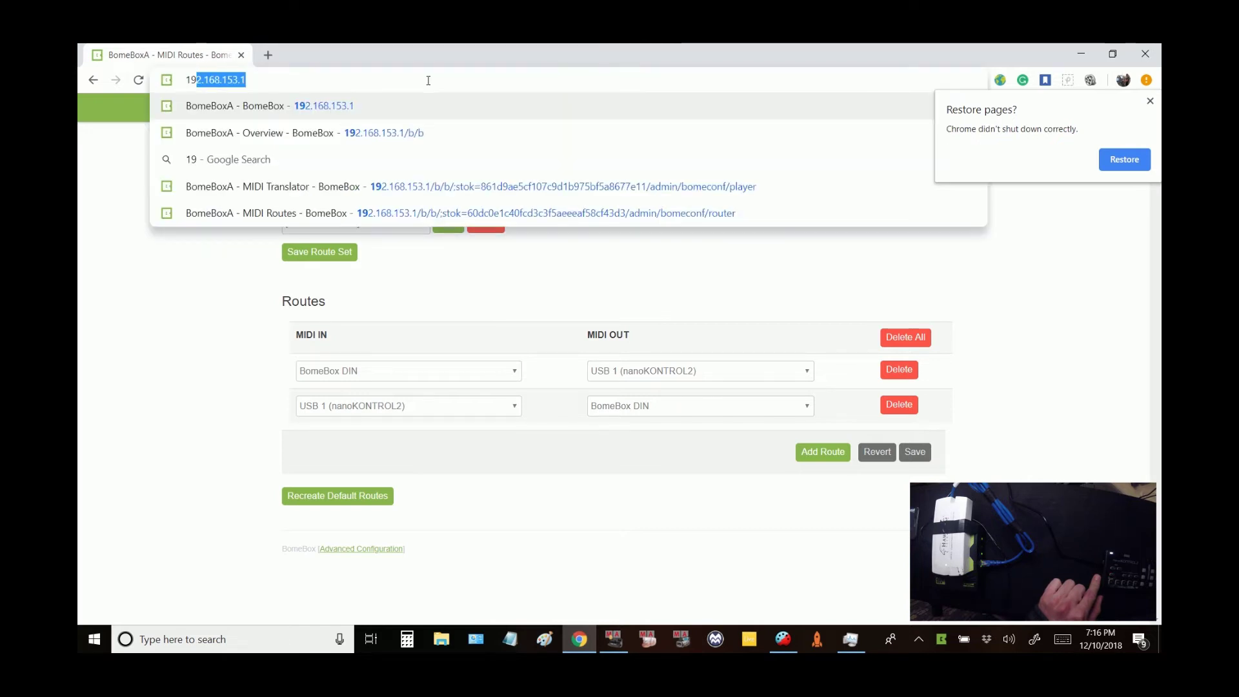
{"action": "type", "text": ".1"}
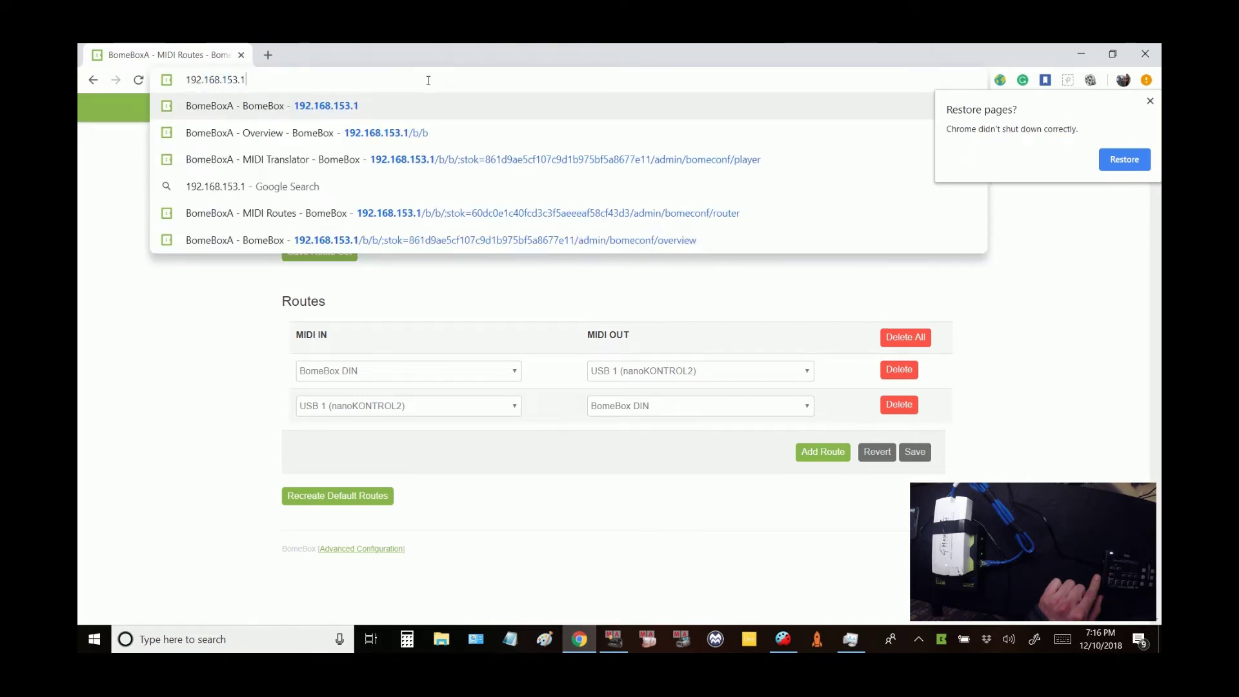
{"action": "key", "text": "Return"}
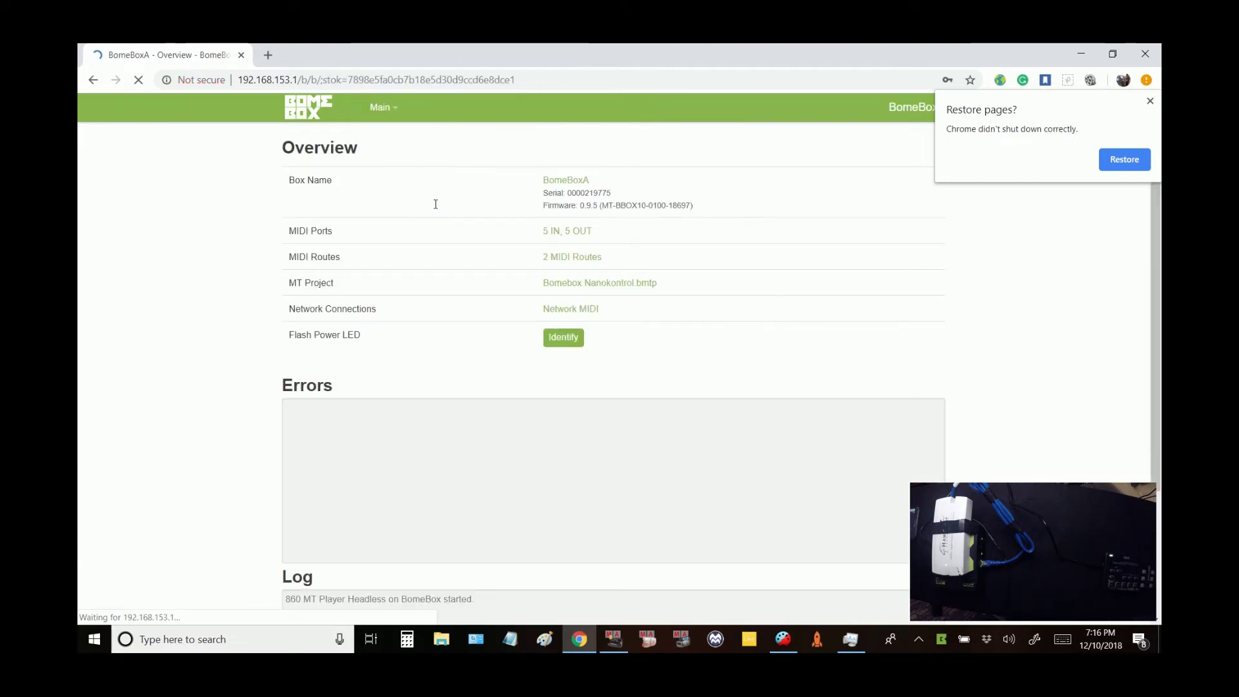
Open MIDI Routes and review both routes' input and output choices without changing them
{"action": "left_click", "coordinate": [559, 259]}
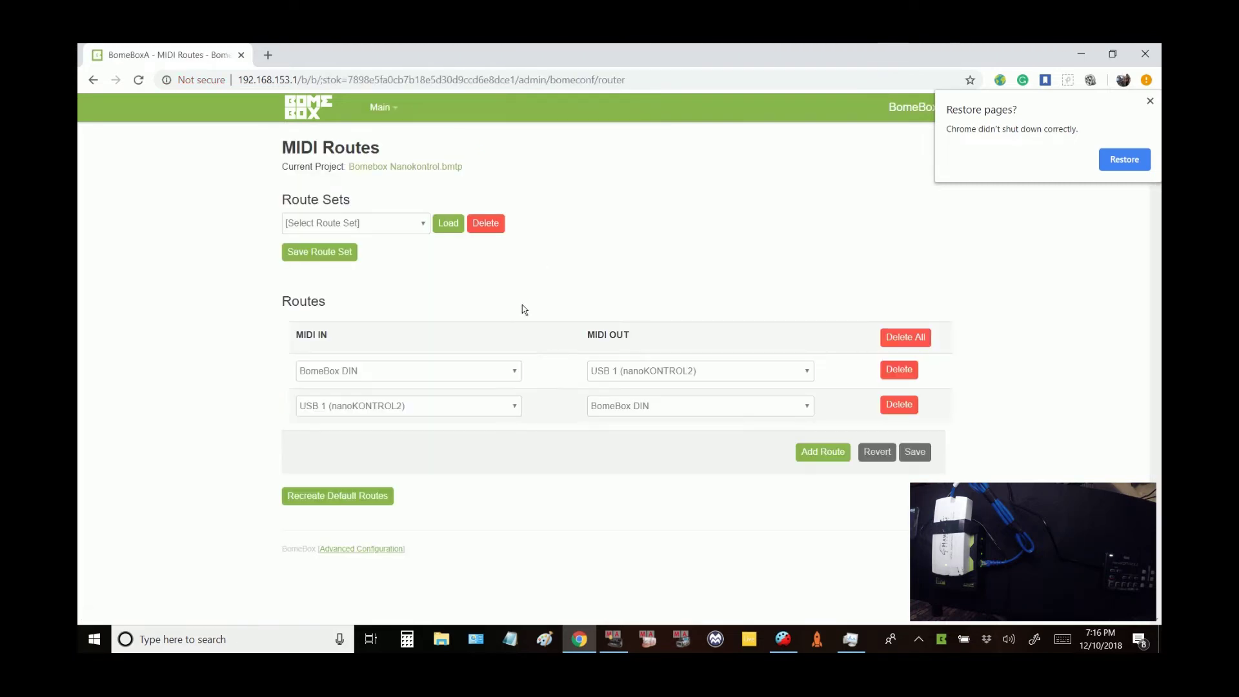
{"action": "left_click", "coordinate": [486, 413]}
{"action": "left_click", "coordinate": [487, 409]}
{"action": "left_click", "coordinate": [604, 379]}
{"action": "left_click", "coordinate": [604, 380]}
{"action": "left_click", "coordinate": [488, 379]}
{"action": "left_click", "coordinate": [490, 378]}
{"action": "left_click", "coordinate": [692, 408]}
{"action": "left_click", "coordinate": [693, 411]}
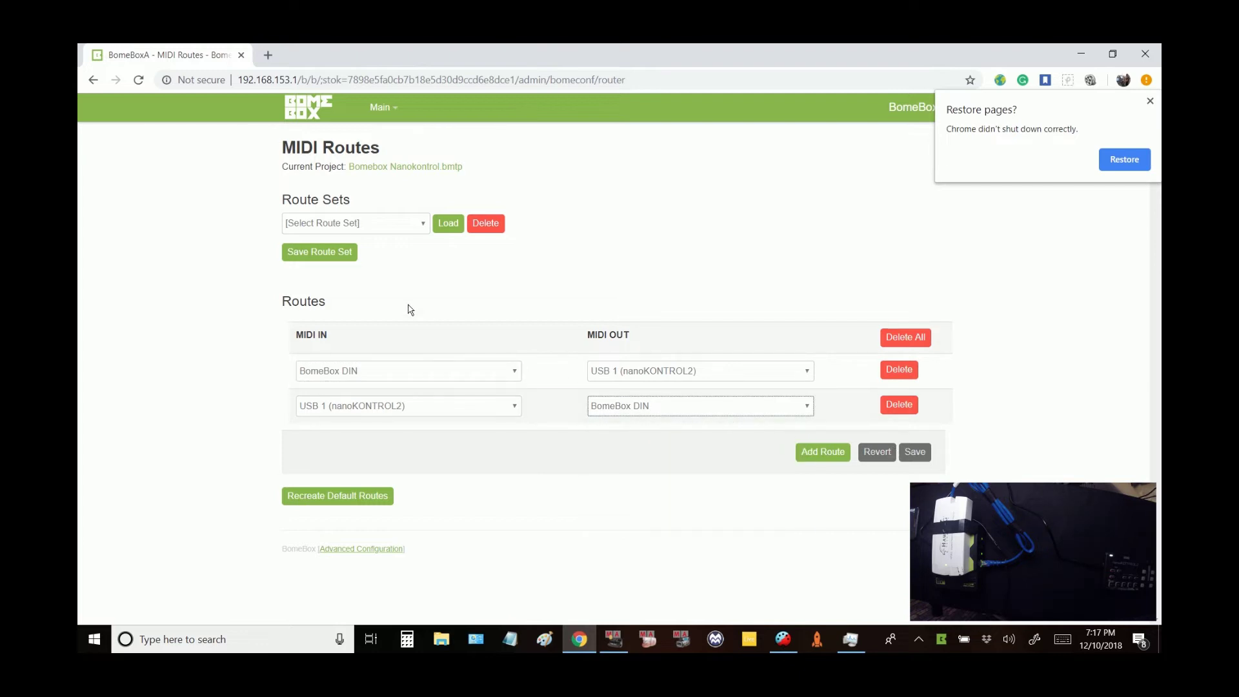
Save the current routes as route set 'nanokontrol'
{"action": "left_click", "coordinate": [334, 253]}
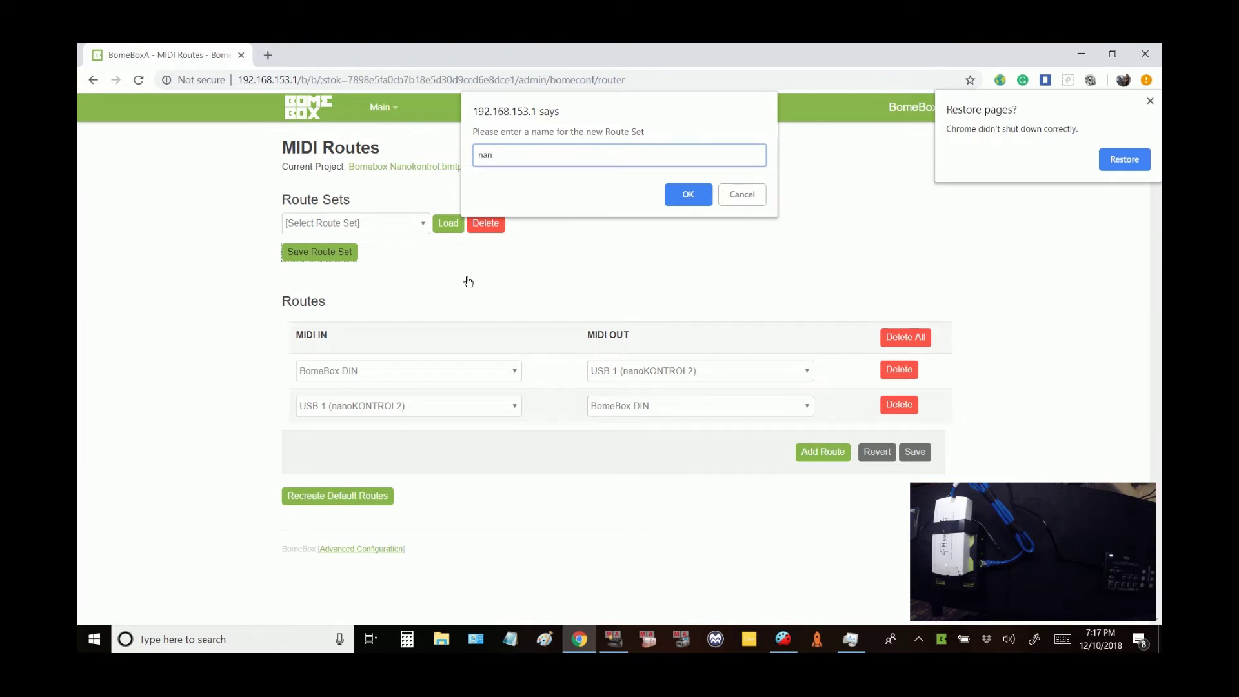
{"action": "key", "text": "Return"}
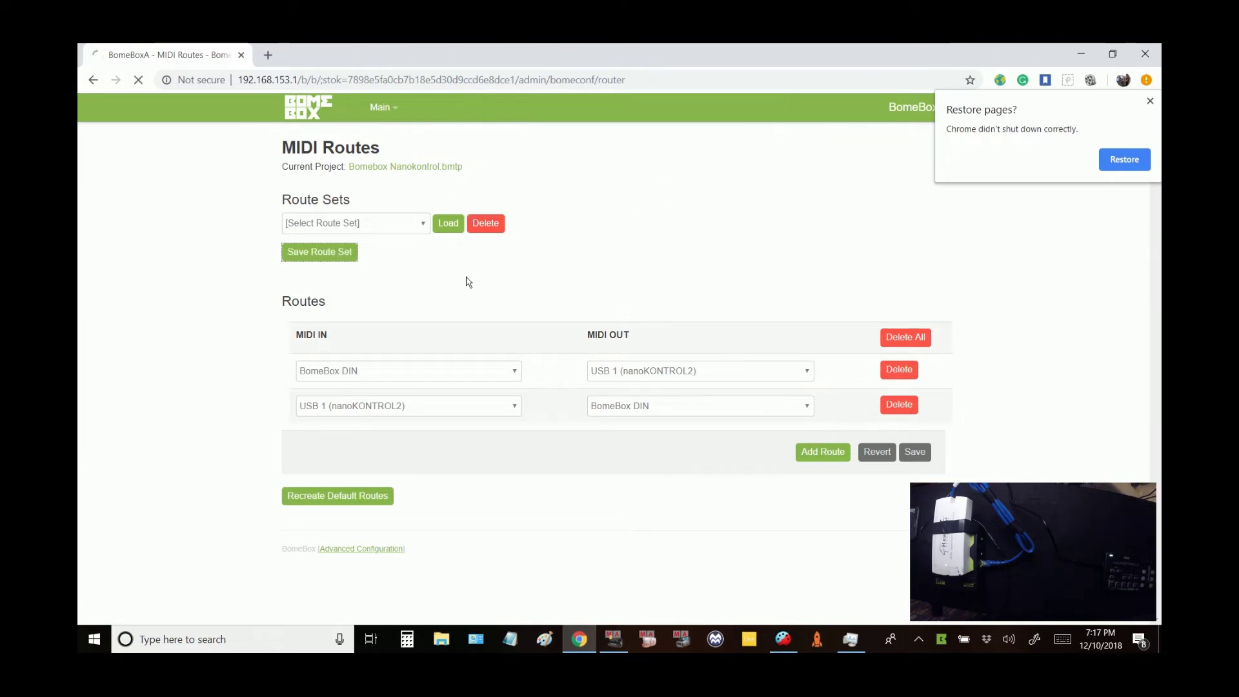
{"action": "left_click", "coordinate": [379, 110]}
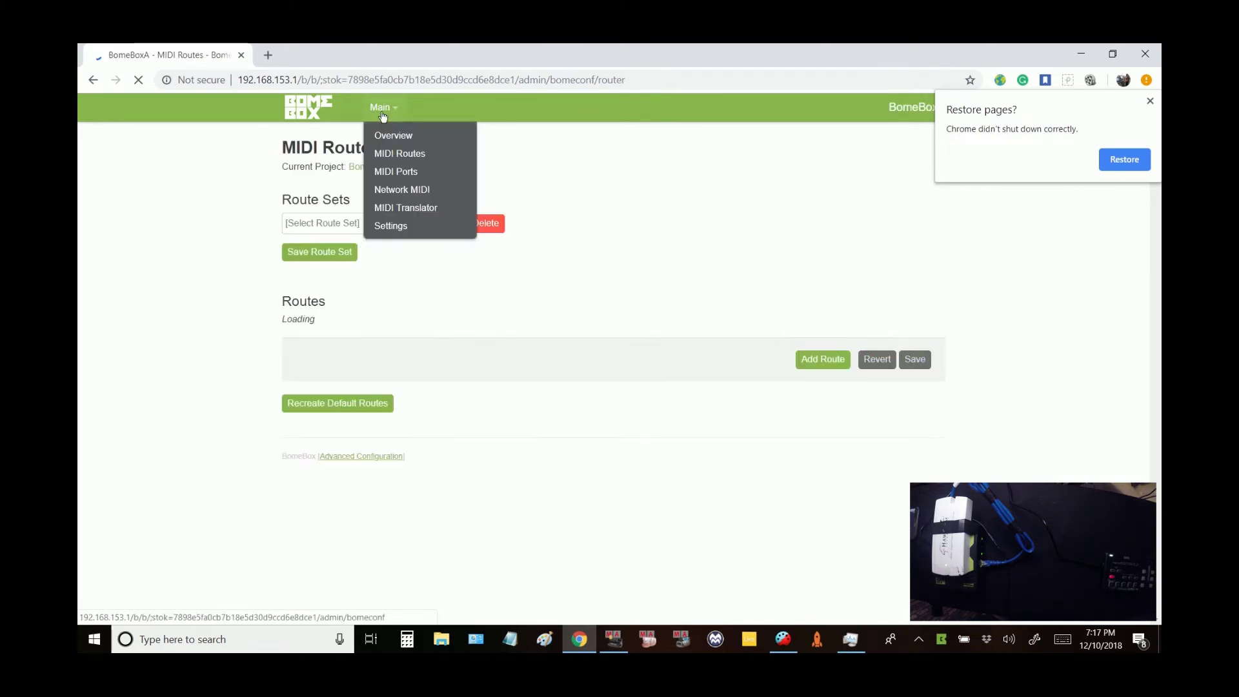
Upload the Bomebox Nanokontrol project and select it as the running MIDI Translator project
{"action": "left_click", "coordinate": [400, 208]}
{"action": "scroll", "coordinate": [445, 424], "scroll_direction": "down", "scroll_amount": 3}
{"action": "scroll", "coordinate": [445, 425], "scroll_direction": "down", "scroll_amount": 2}
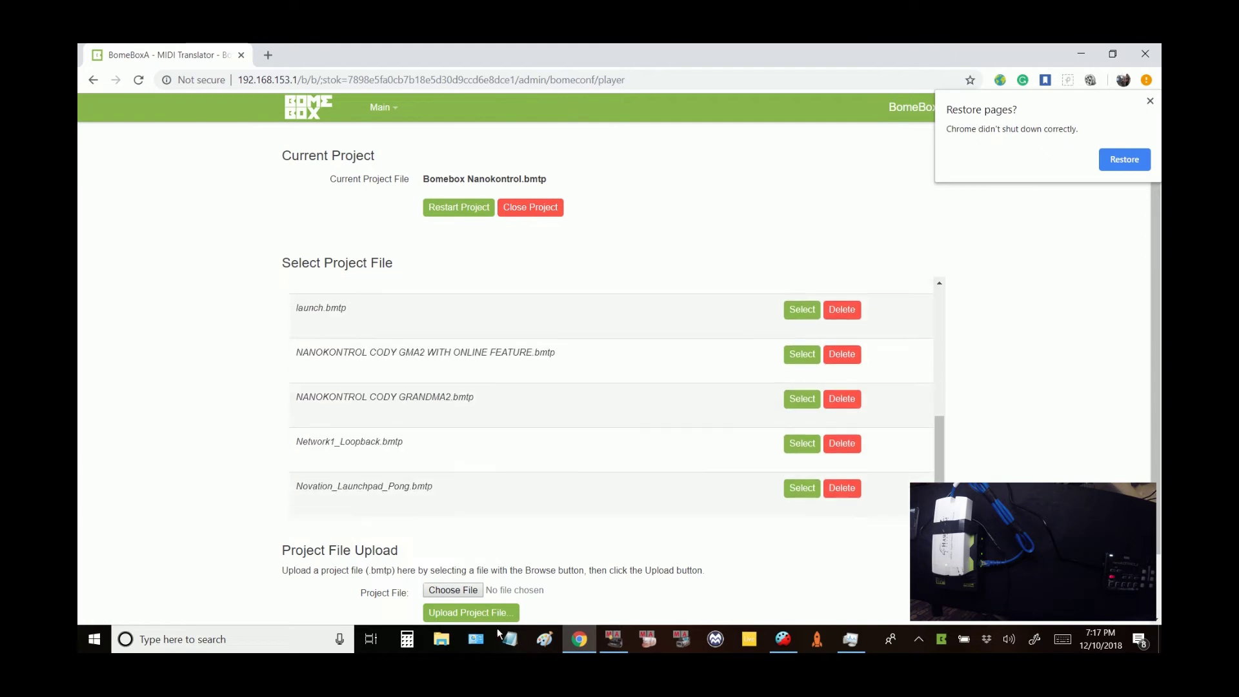
{"action": "left_click", "coordinate": [459, 590]}
{"action": "scroll", "coordinate": [321, 242], "scroll_direction": "down", "scroll_amount": 5}
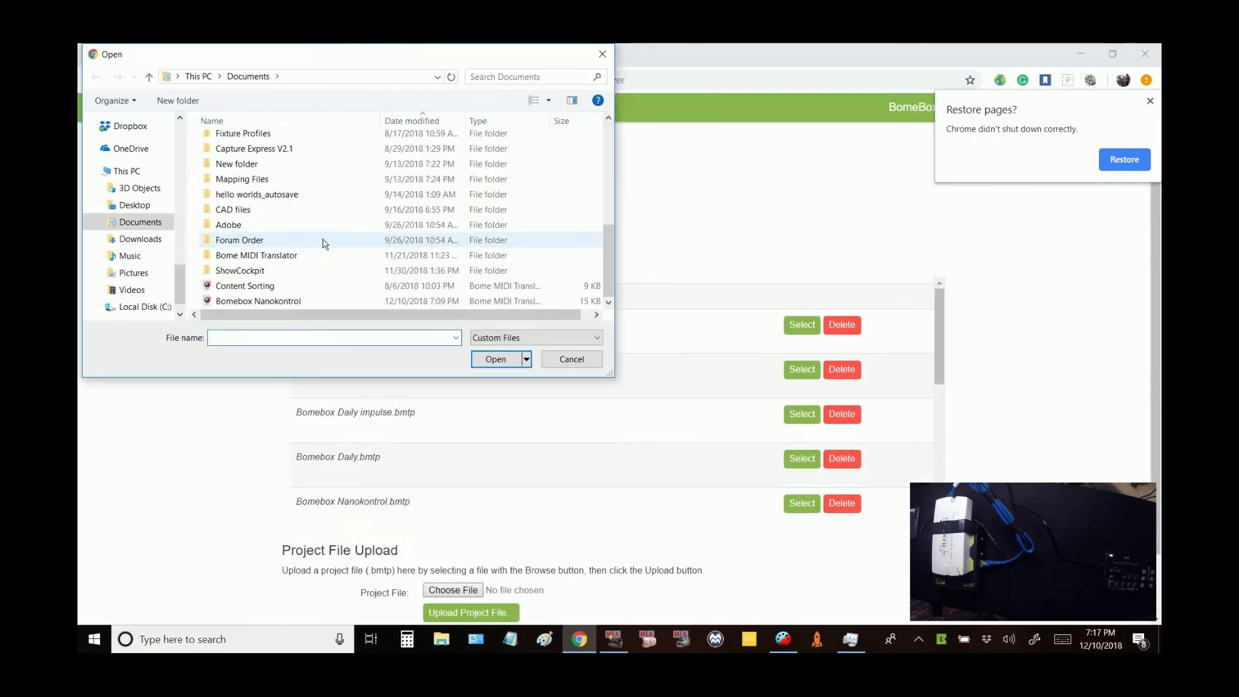
{"action": "left_click", "coordinate": [275, 301]}
{"action": "left_click", "coordinate": [494, 359]}
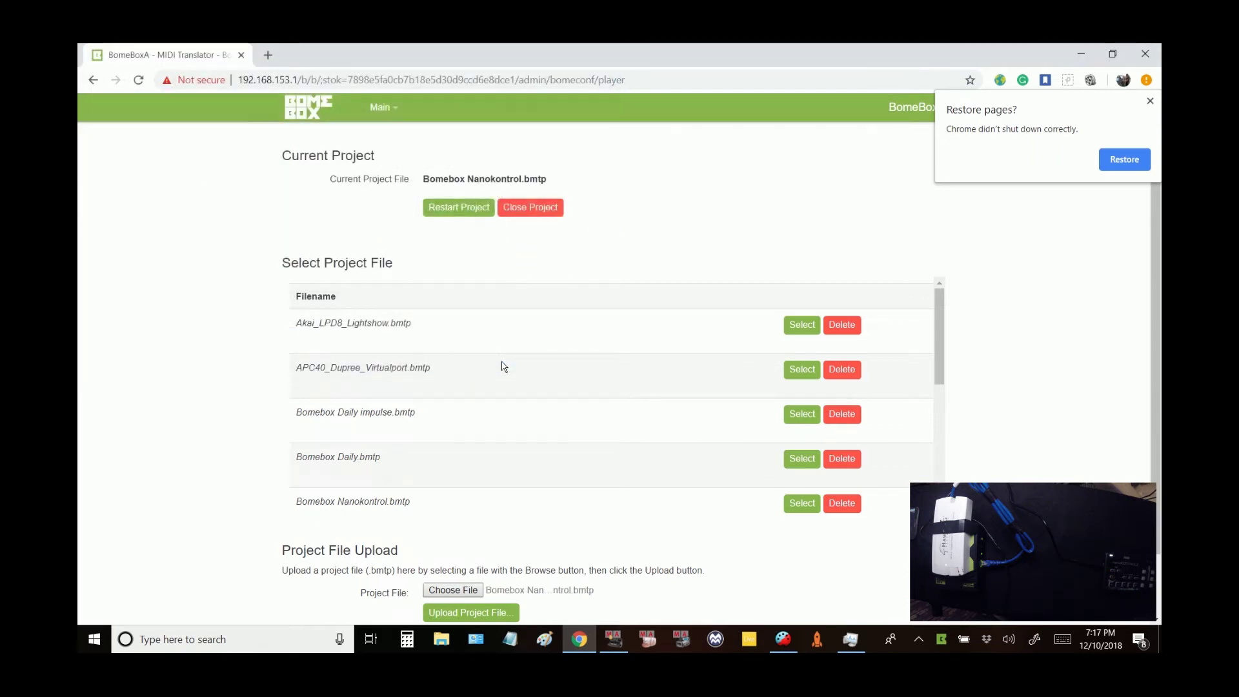
{"action": "left_click", "coordinate": [801, 503]}
Go to the Overview page and open its 2 MIDI Routes
{"action": "mouse_move", "coordinate": [370, 115]}
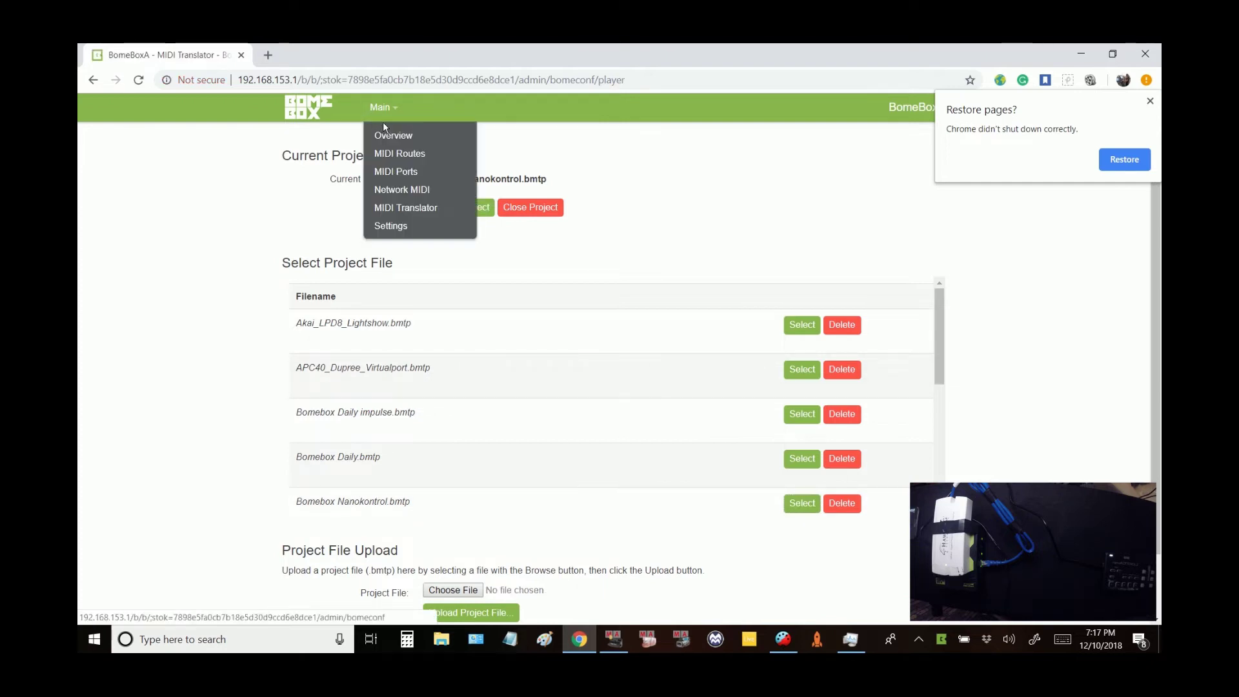
{"action": "left_click", "coordinate": [389, 135]}
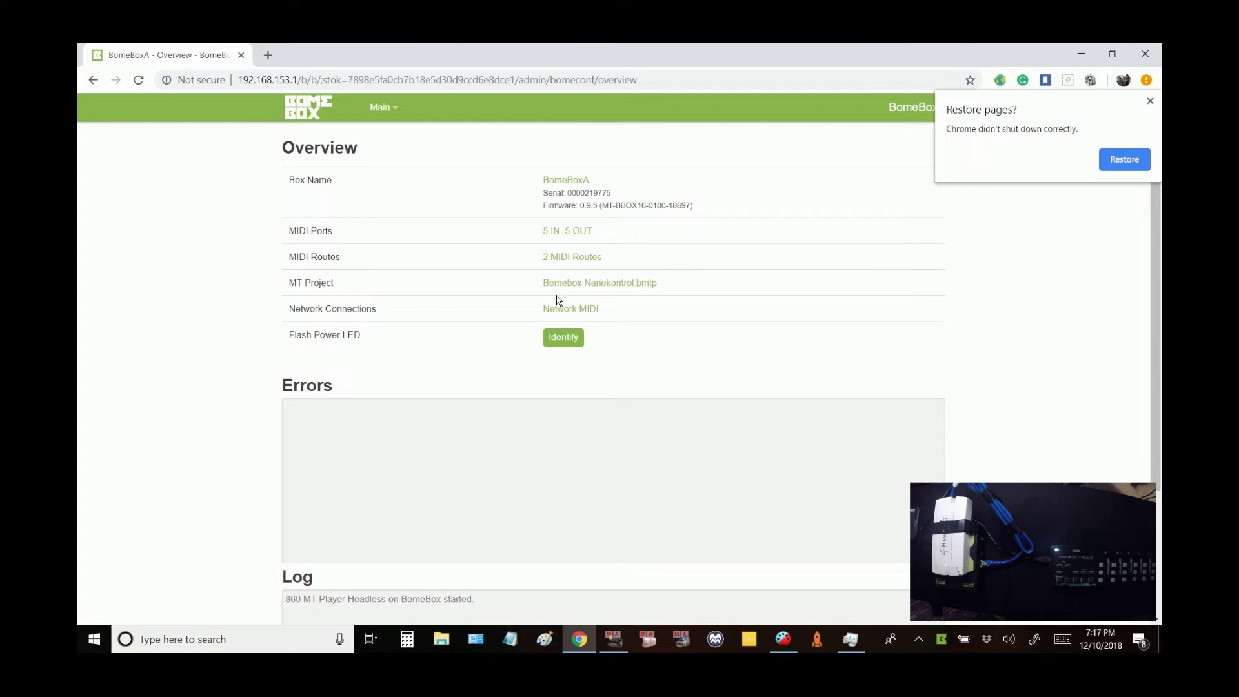
{"action": "left_click", "coordinate": [563, 258]}
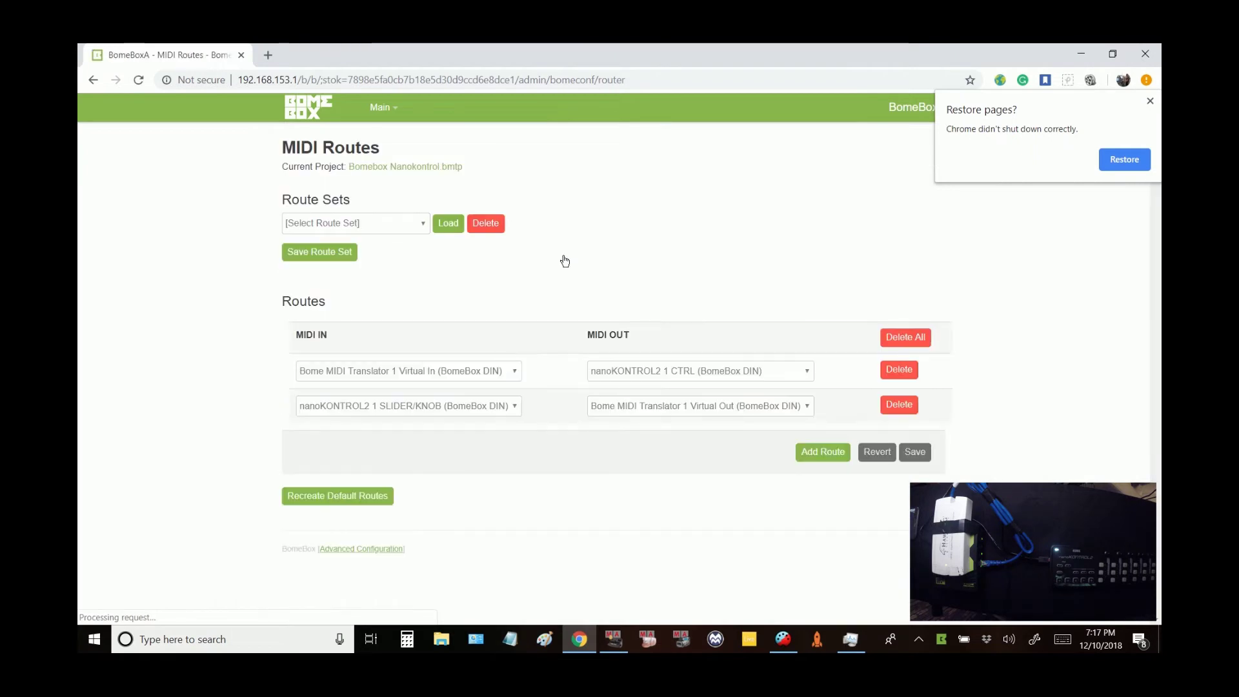
Route BomeBox DIN to USB 1 (nanoKONTROL2) and USB 1 (nanoKONTROL2) back to BomeBox DIN
{"action": "left_click", "coordinate": [497, 378]}
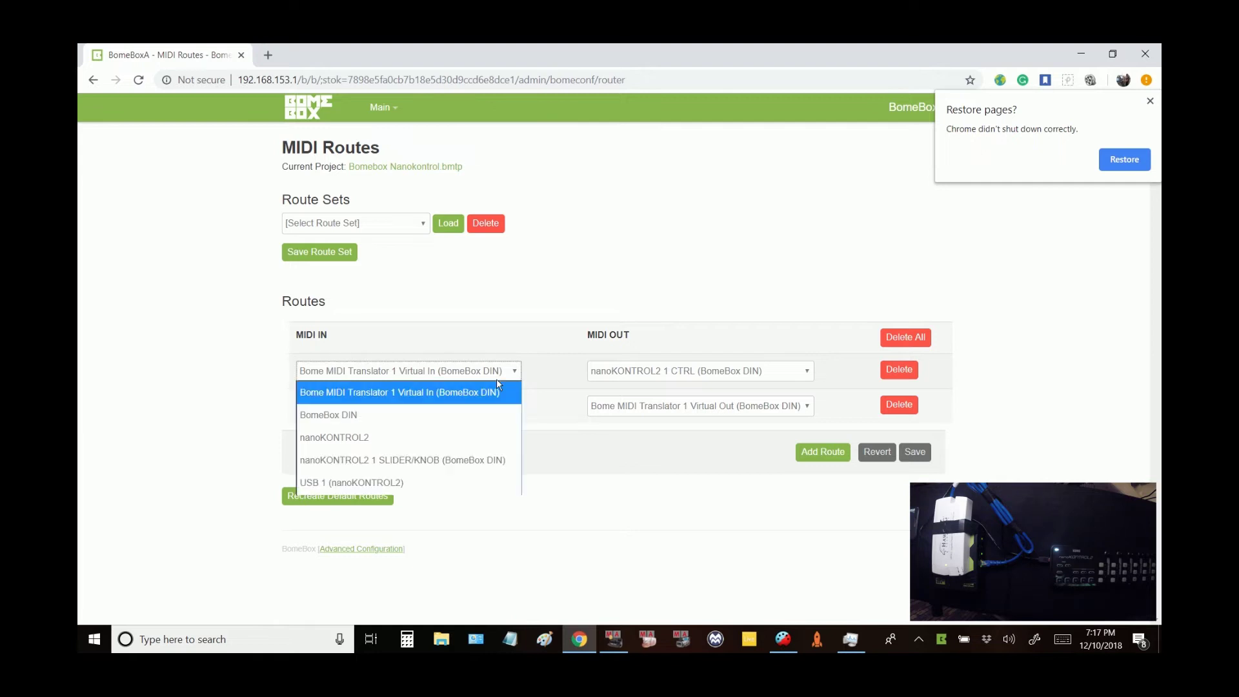
{"action": "left_click", "coordinate": [469, 417]}
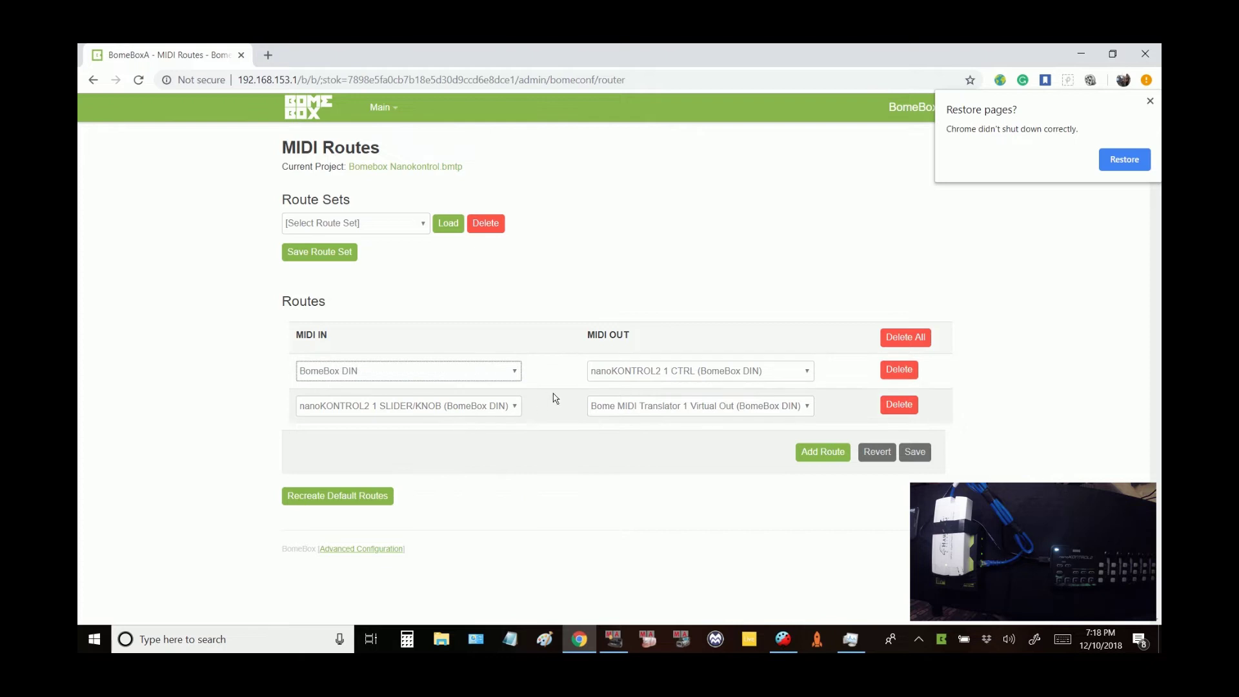
{"action": "left_click", "coordinate": [618, 375]}
{"action": "left_click", "coordinate": [629, 483]}
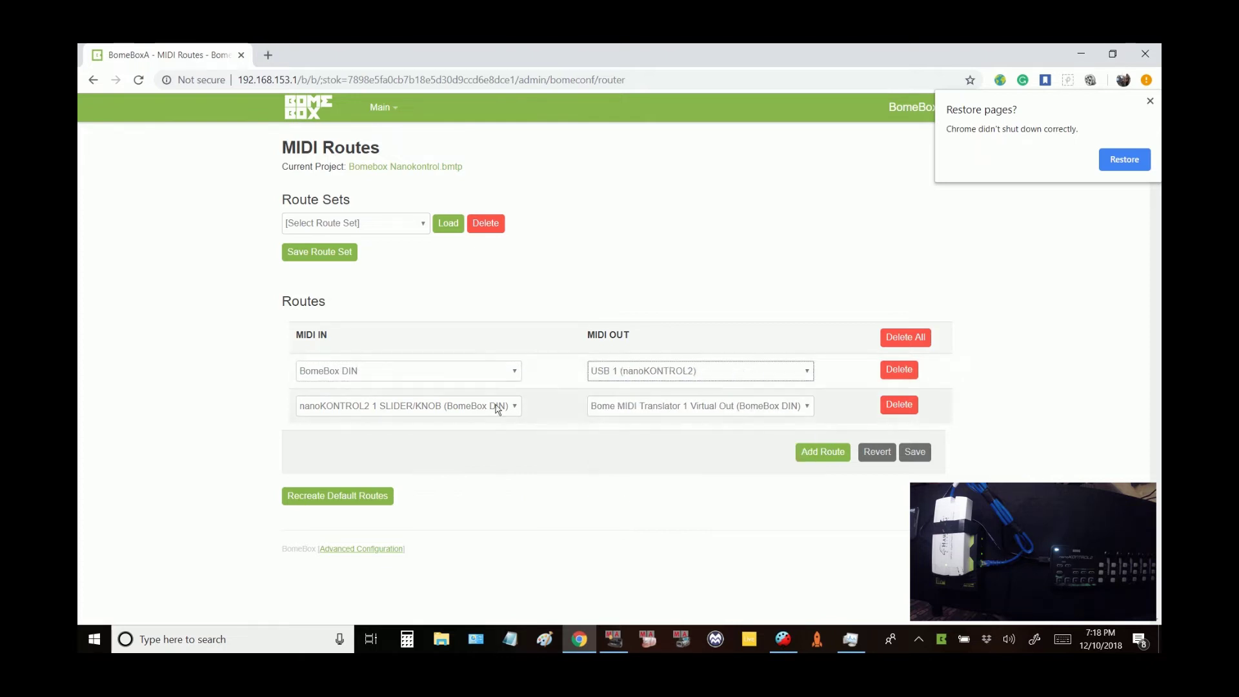
{"action": "left_click", "coordinate": [498, 410]}
{"action": "left_click", "coordinate": [441, 521]}
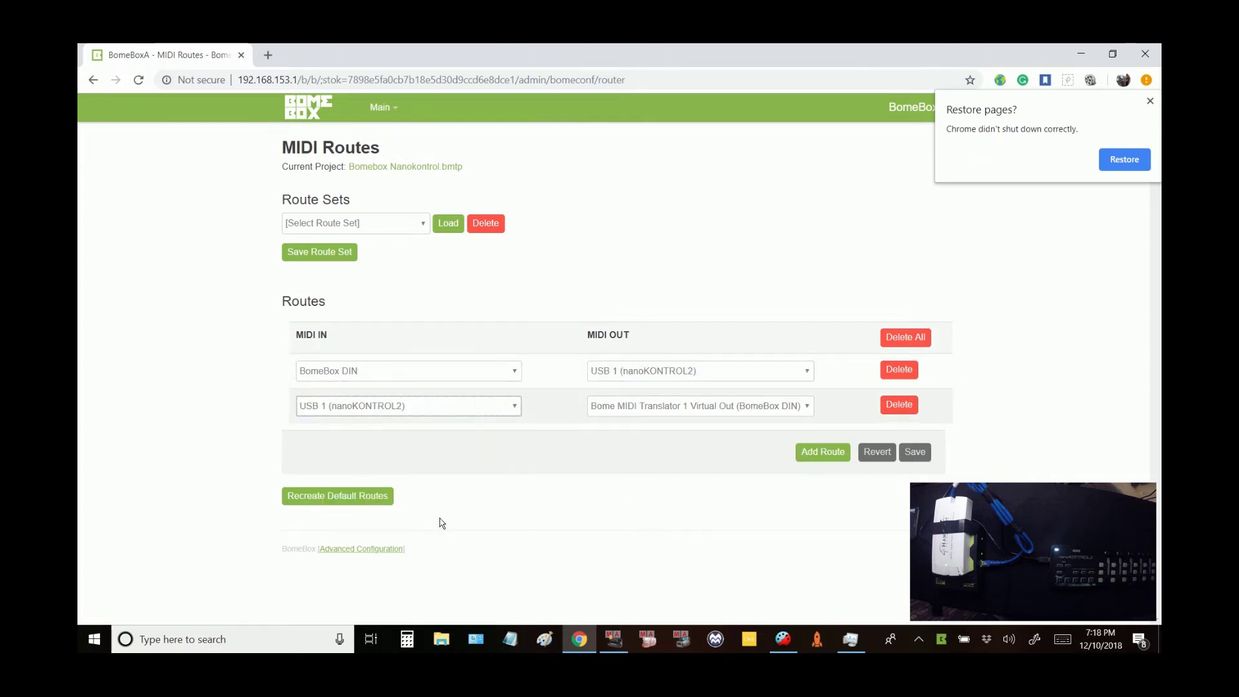
{"action": "left_click", "coordinate": [624, 415]}
{"action": "left_click", "coordinate": [625, 446]}
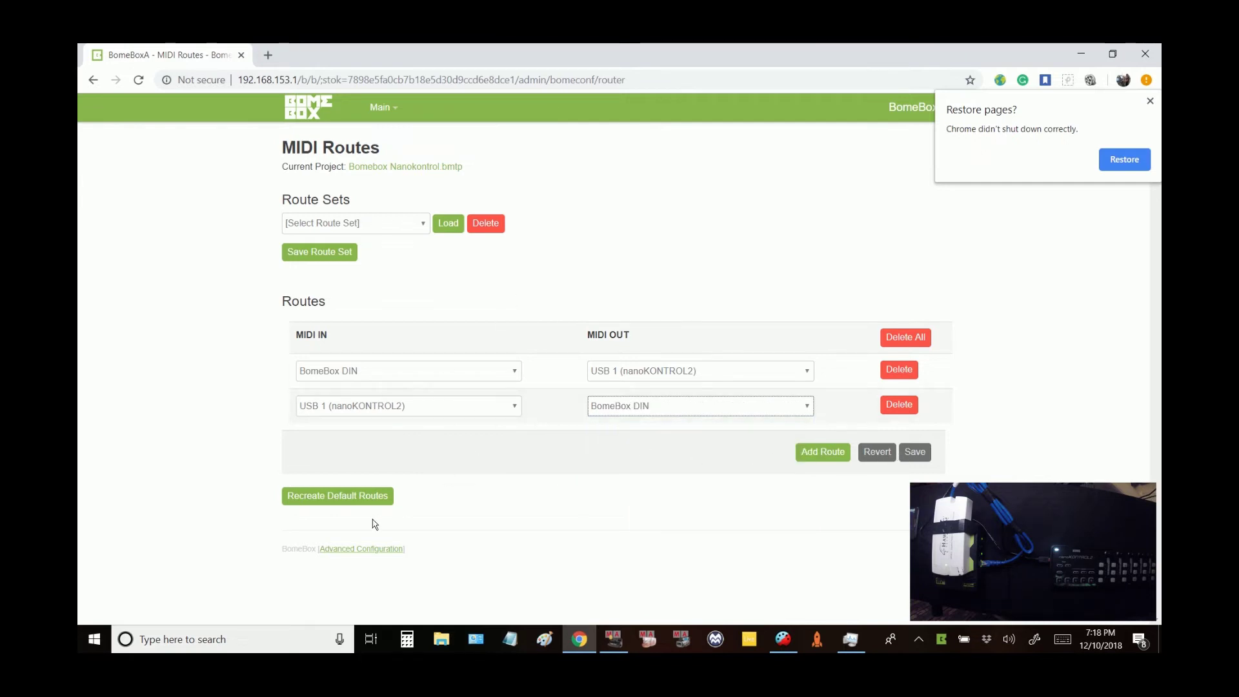
Reopen the MIDI Routes page and begin saving a route set
{"action": "left_click", "coordinate": [381, 107]}
{"action": "left_click", "coordinate": [395, 148]}
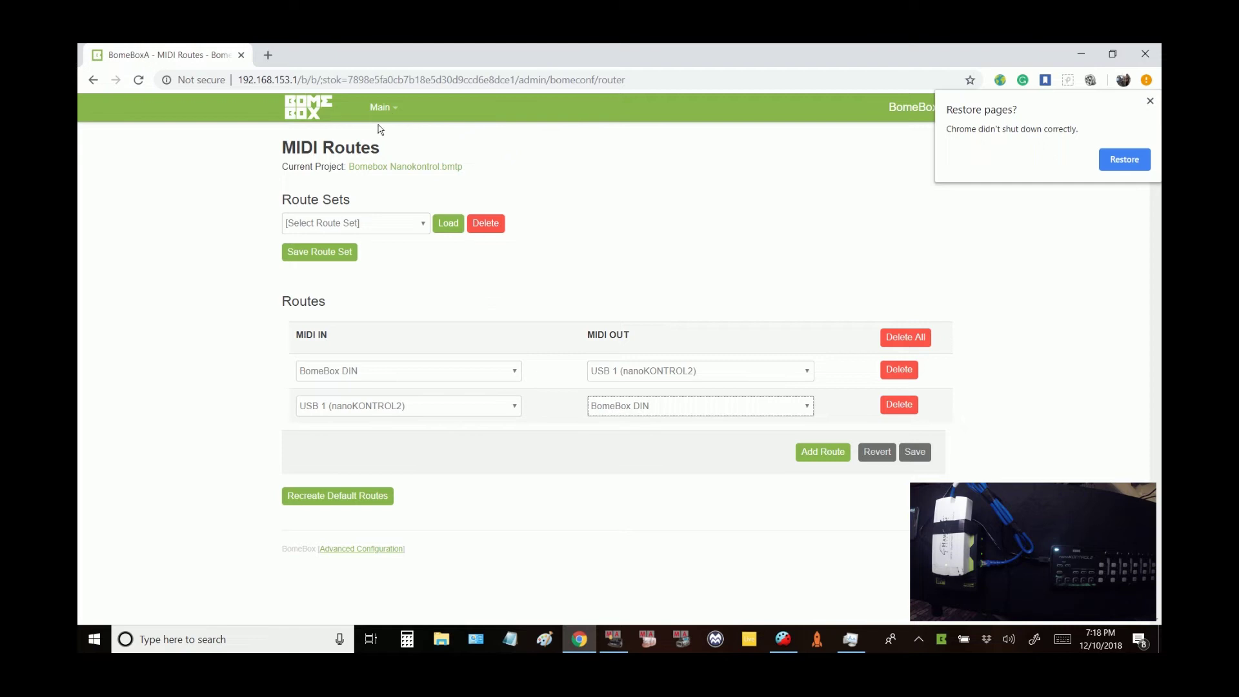
{"action": "left_click", "coordinate": [321, 253]}
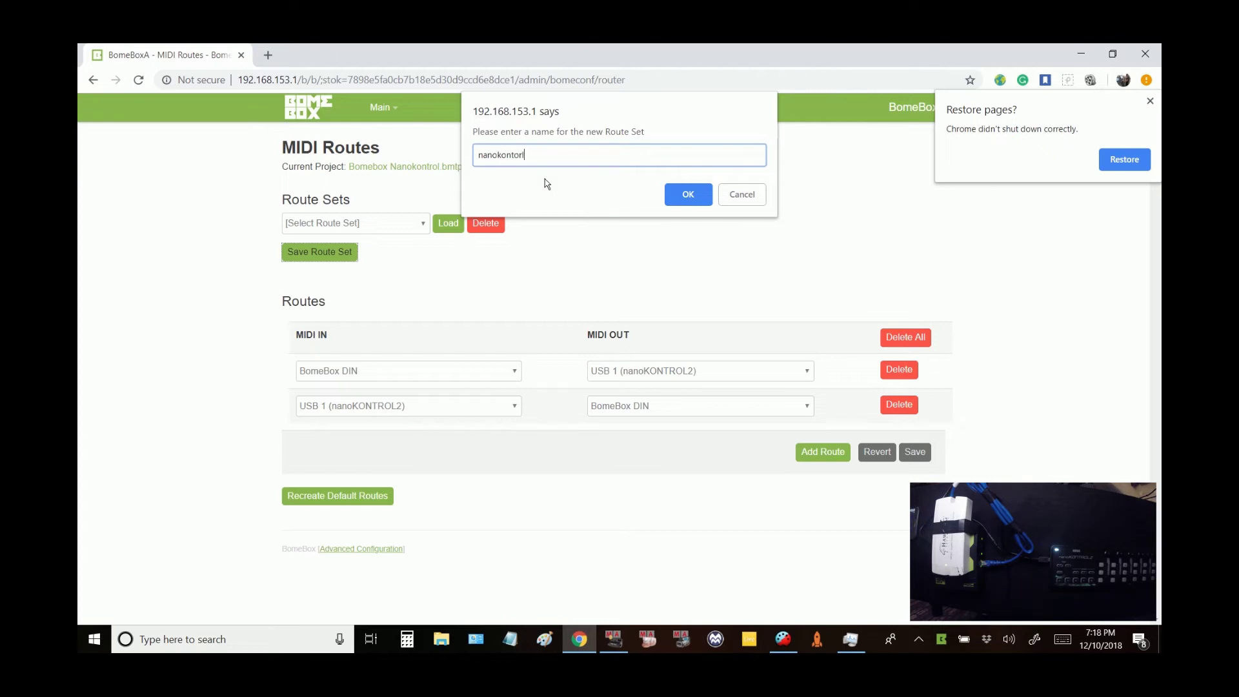
Confirm the route set name, then load the saved nanokontrol2 route set
{"action": "key", "text": "Return"}
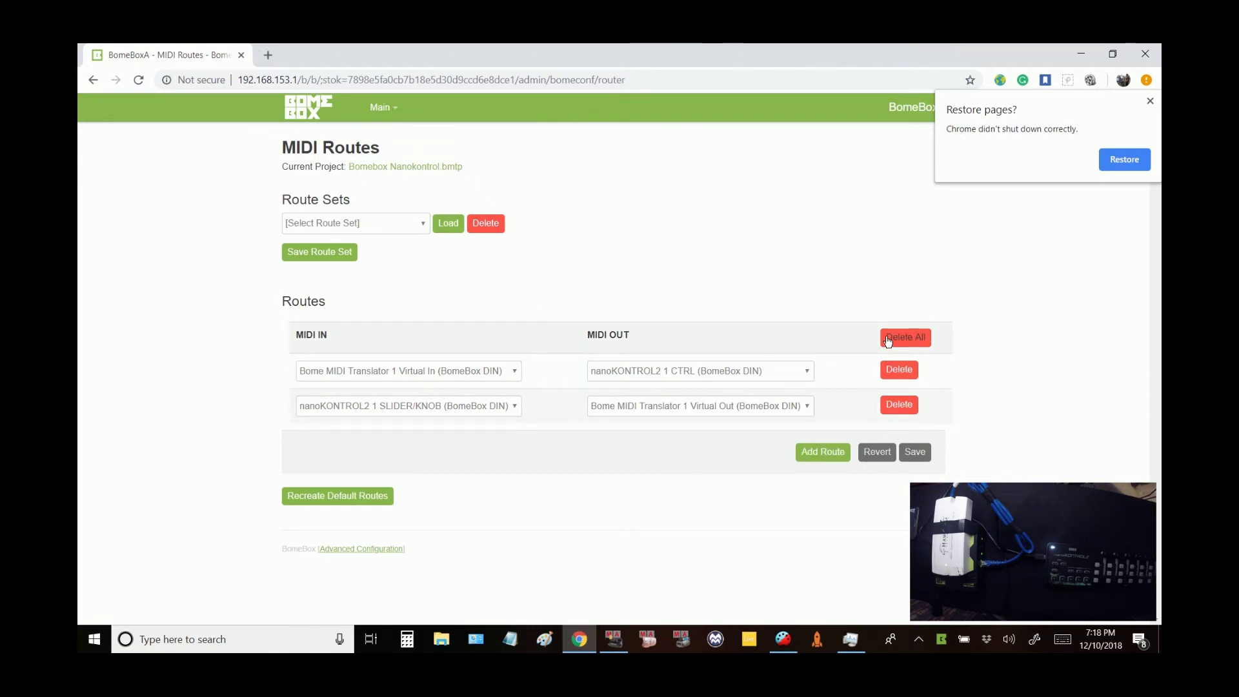
{"action": "left_click", "coordinate": [447, 225]}
{"action": "left_click", "coordinate": [426, 227]}
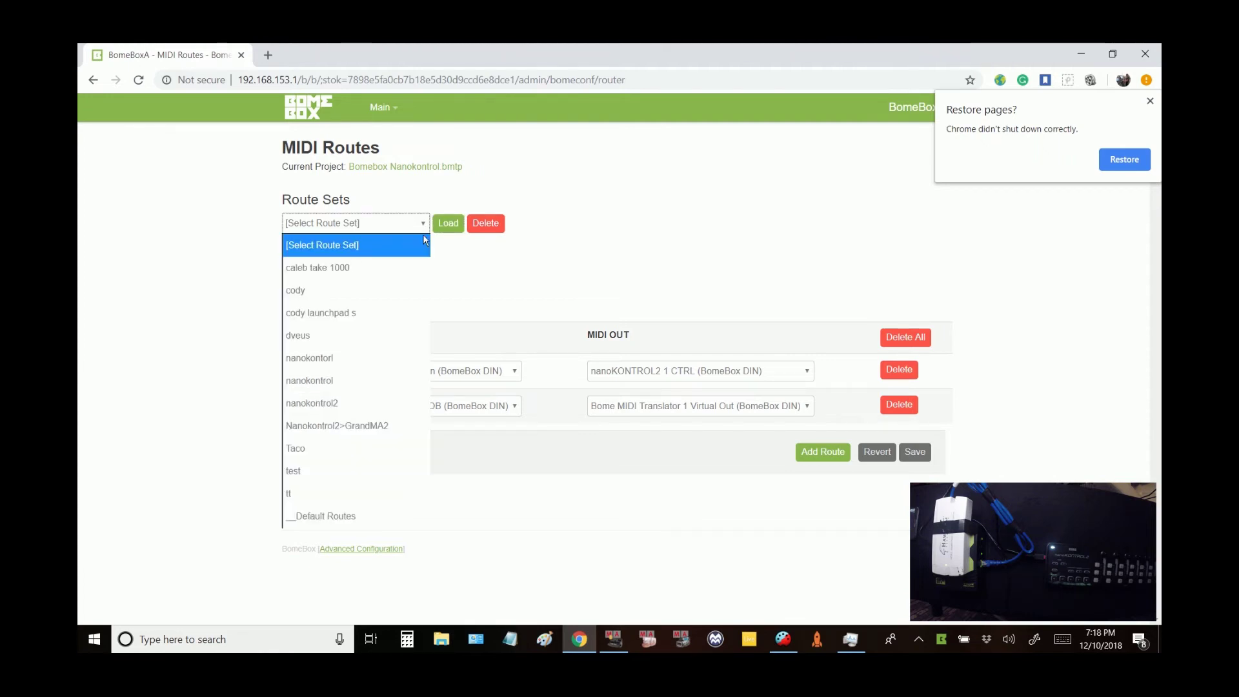
{"action": "left_click", "coordinate": [363, 402]}
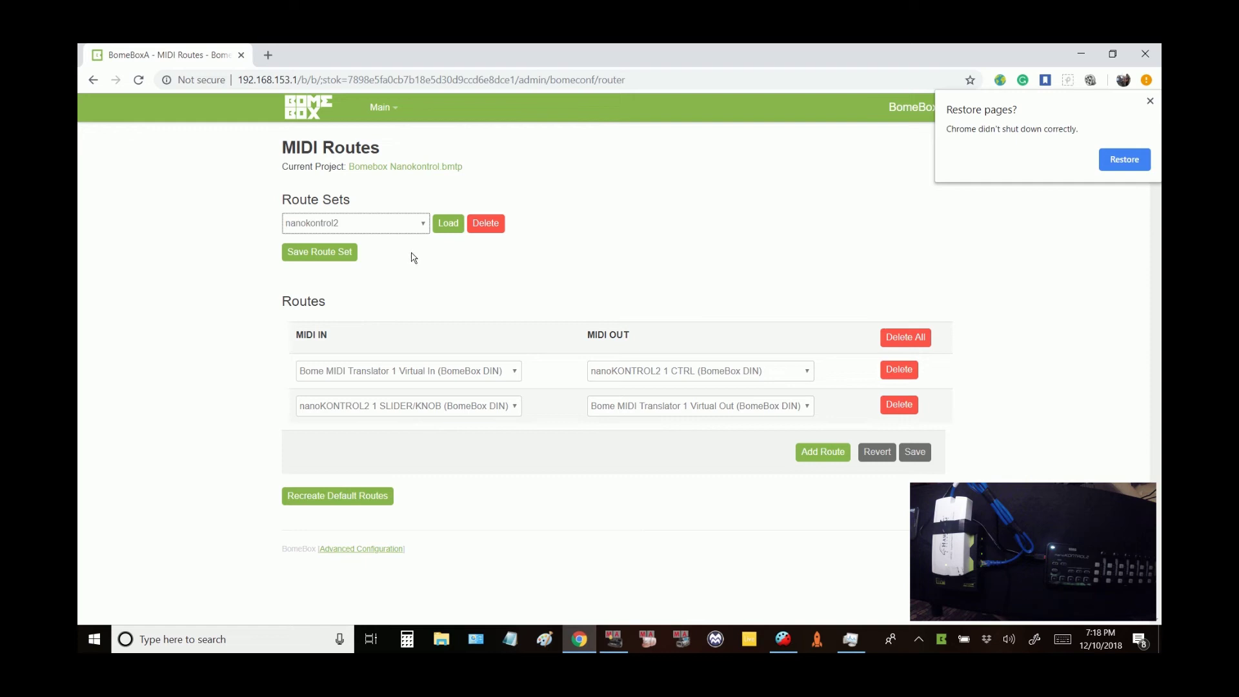
{"action": "left_click", "coordinate": [446, 227]}
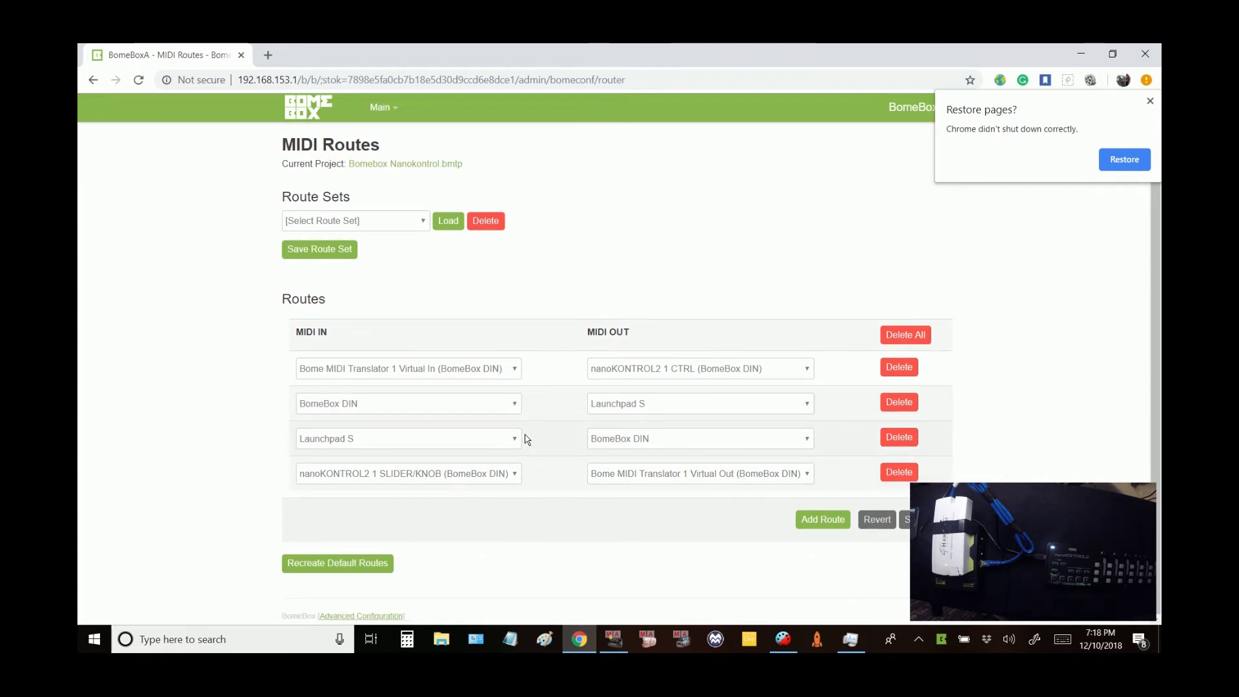
Delete all routes and add one from USB 1 (nanoKONTROL2) to BomeBox DIN
{"action": "left_click", "coordinate": [899, 367]}
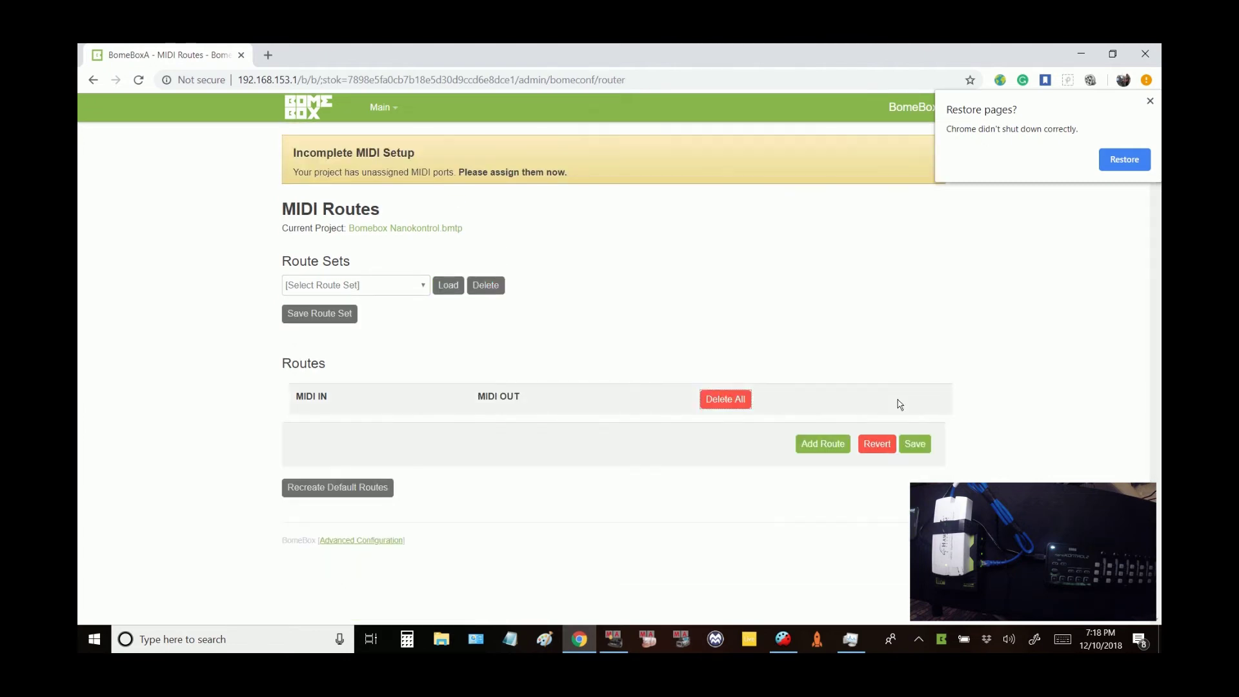
{"action": "left_click", "coordinate": [823, 444]}
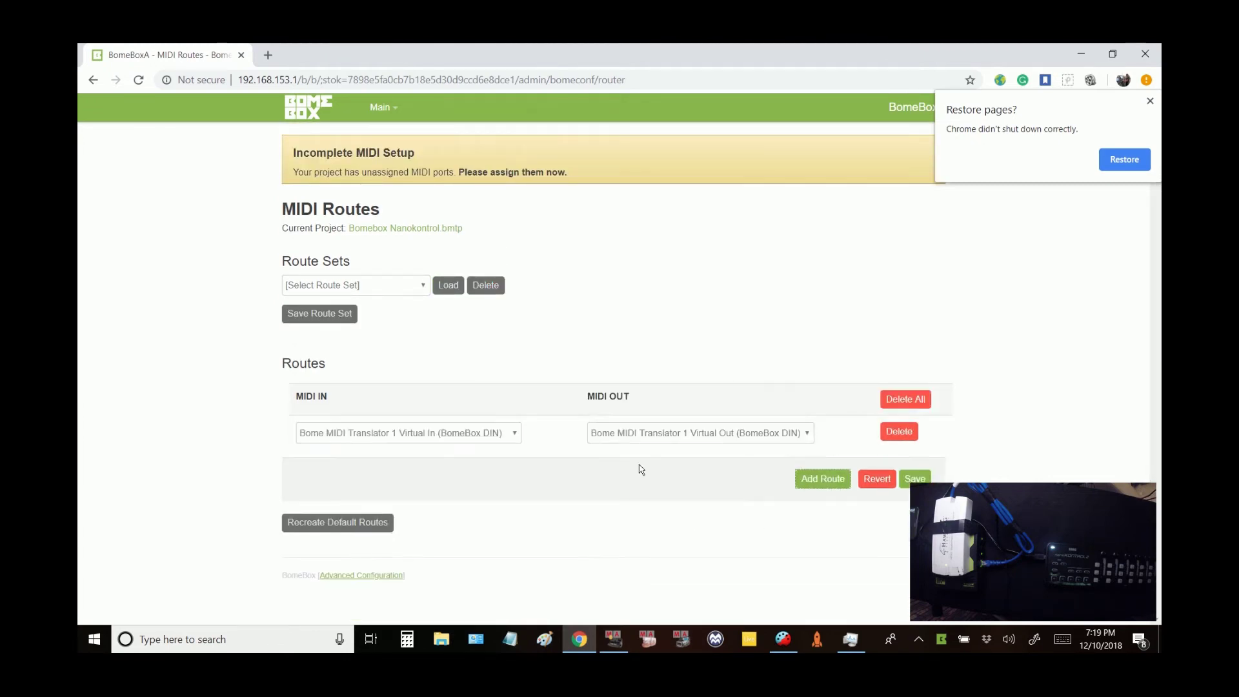
{"action": "left_click", "coordinate": [452, 435]}
{"action": "left_click", "coordinate": [397, 522]}
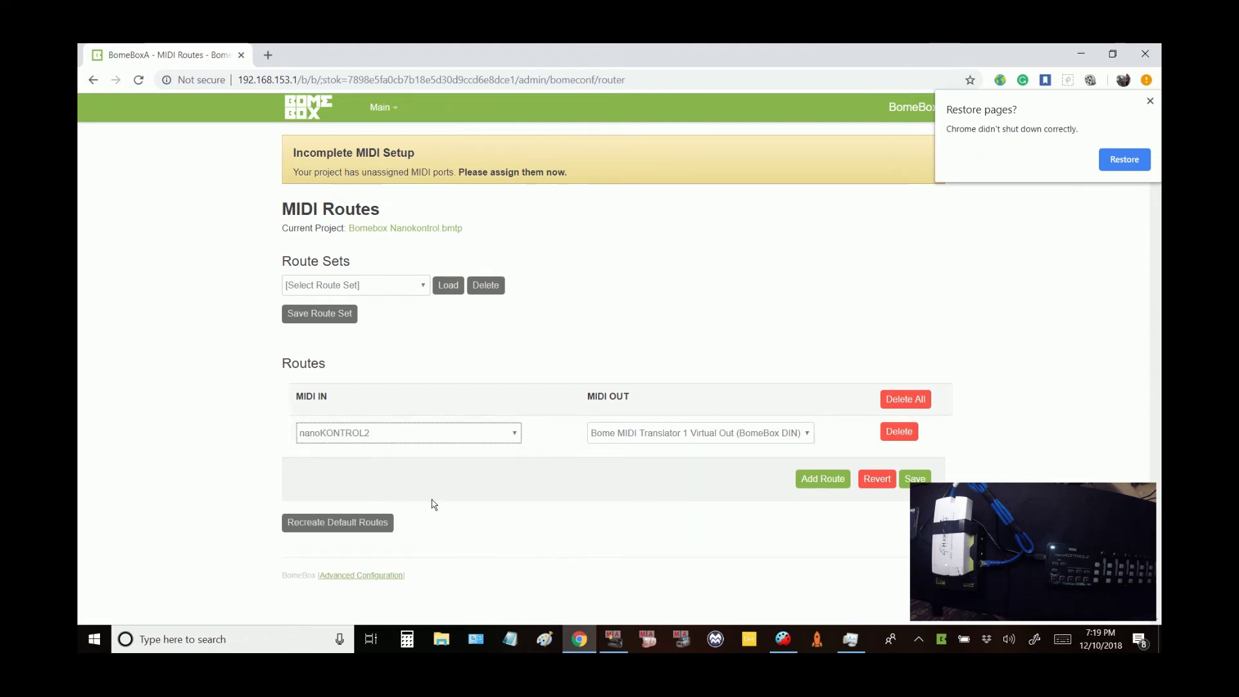
{"action": "left_click", "coordinate": [475, 434]}
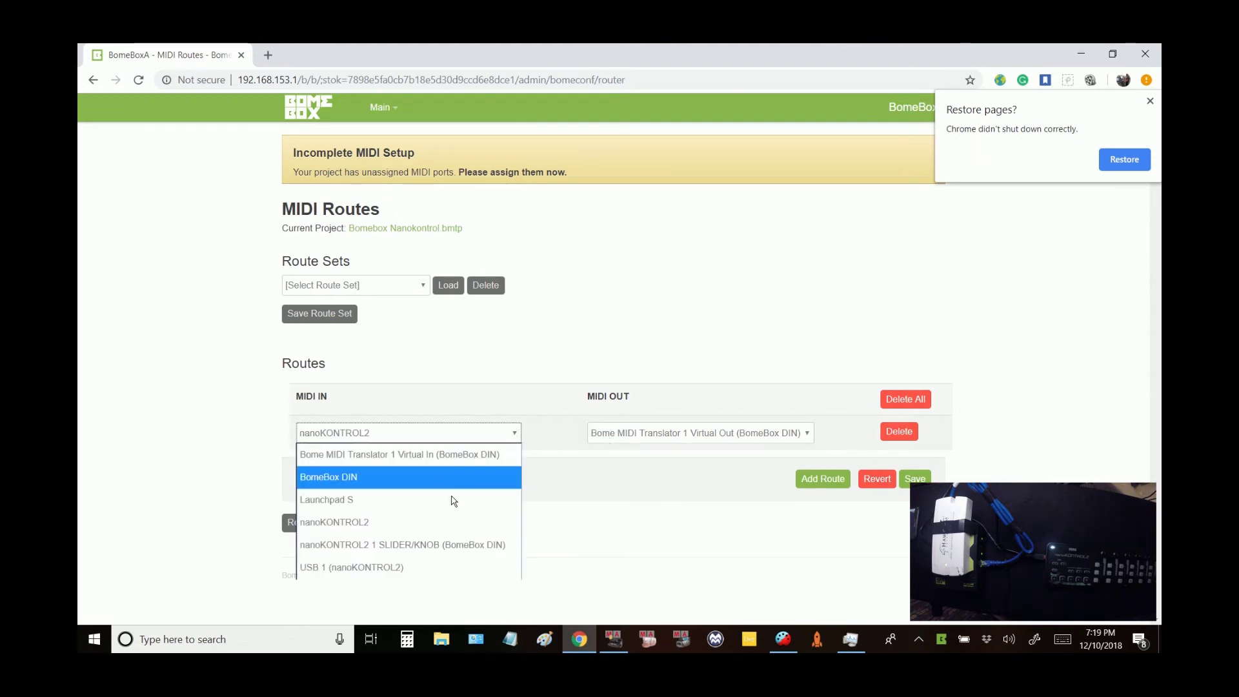
{"action": "left_click", "coordinate": [361, 568]}
{"action": "left_click", "coordinate": [626, 437]}
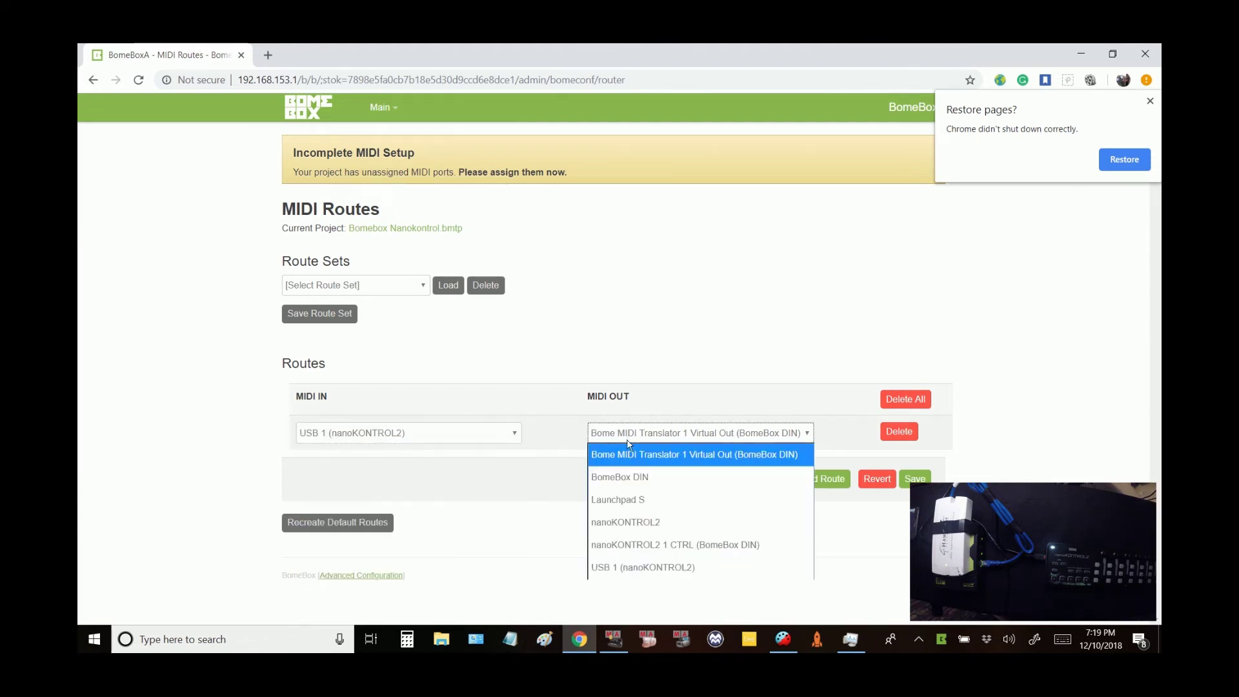
{"action": "left_click", "coordinate": [636, 489]}
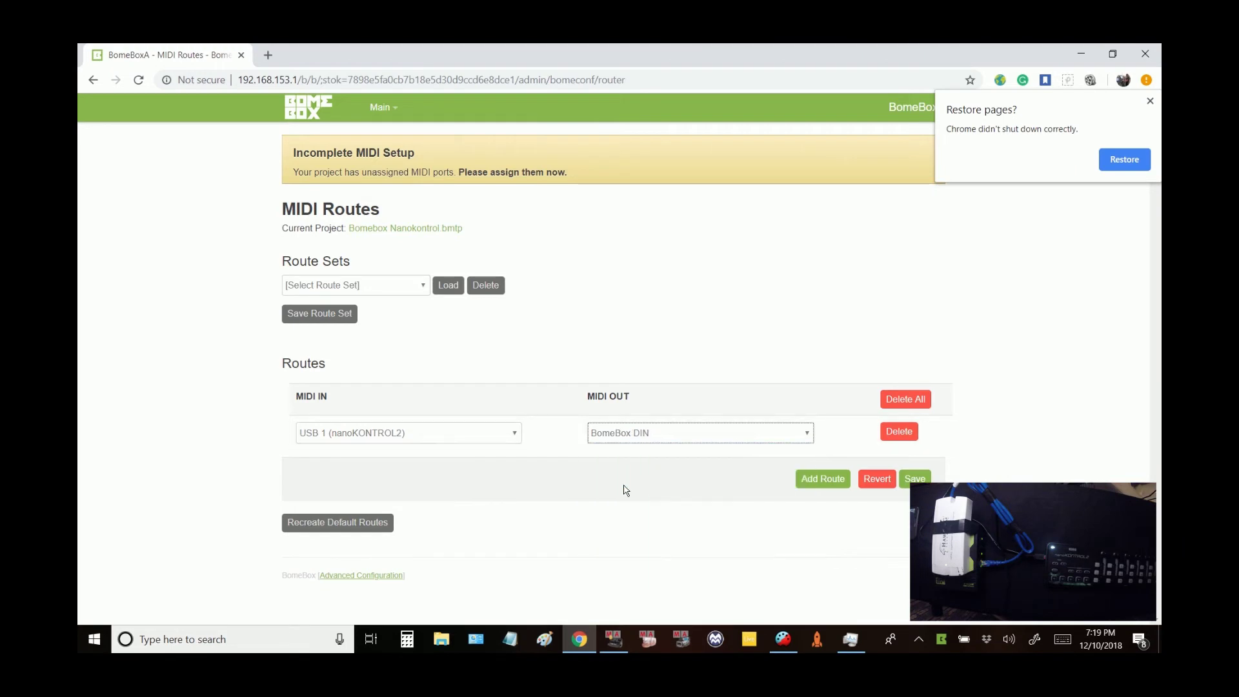
Add a second route from BomeBox DIN to USB 1 (nanoKONTROL2) and save both
{"action": "left_click", "coordinate": [832, 487]}
{"action": "left_click", "coordinate": [475, 468]}
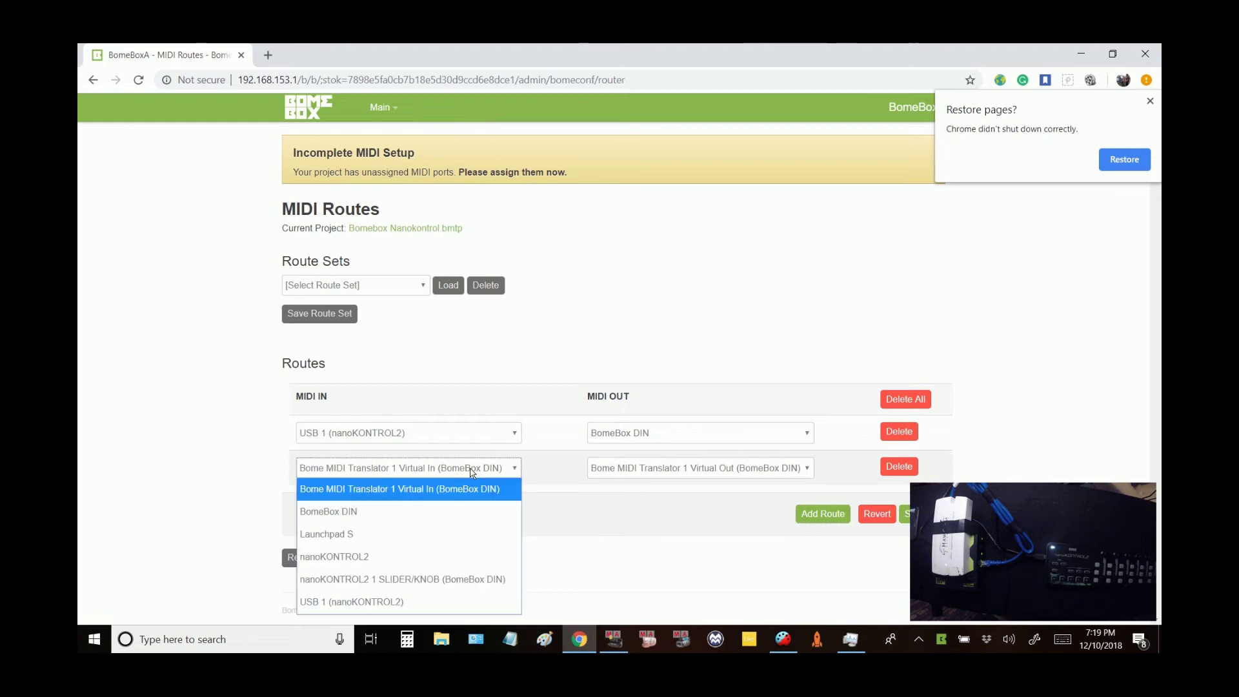
{"action": "left_click", "coordinate": [397, 518]}
{"action": "left_click", "coordinate": [624, 461]}
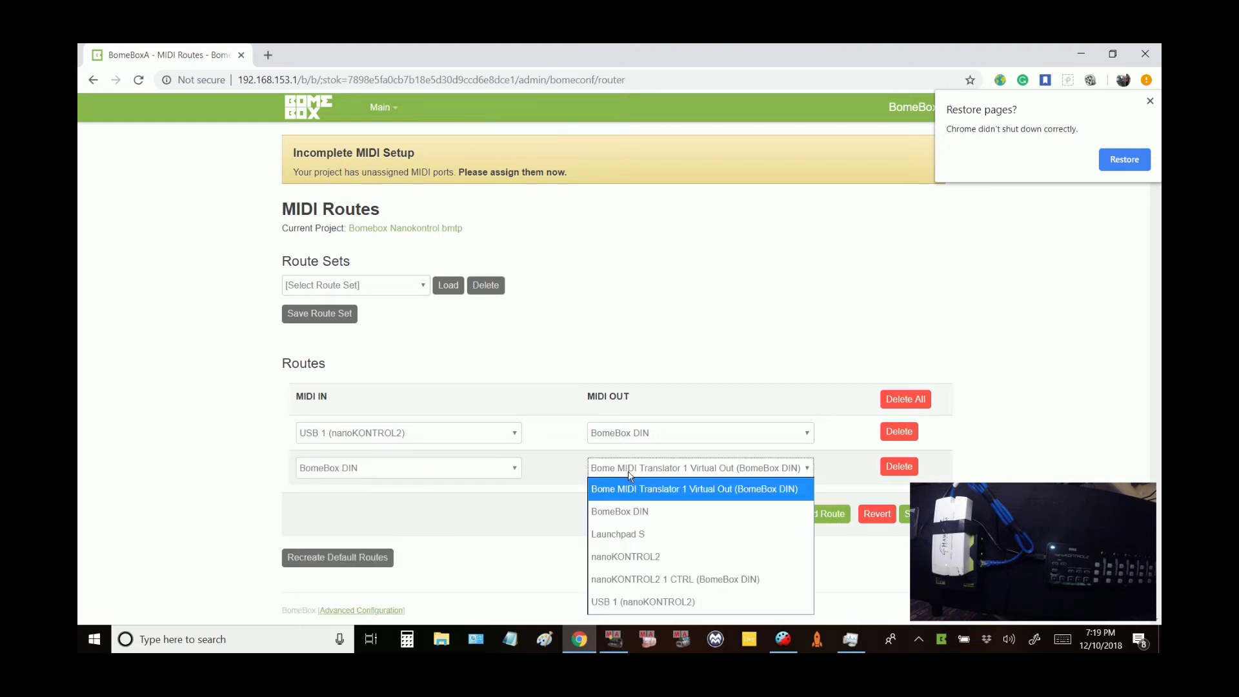
{"action": "left_click", "coordinate": [636, 598]}
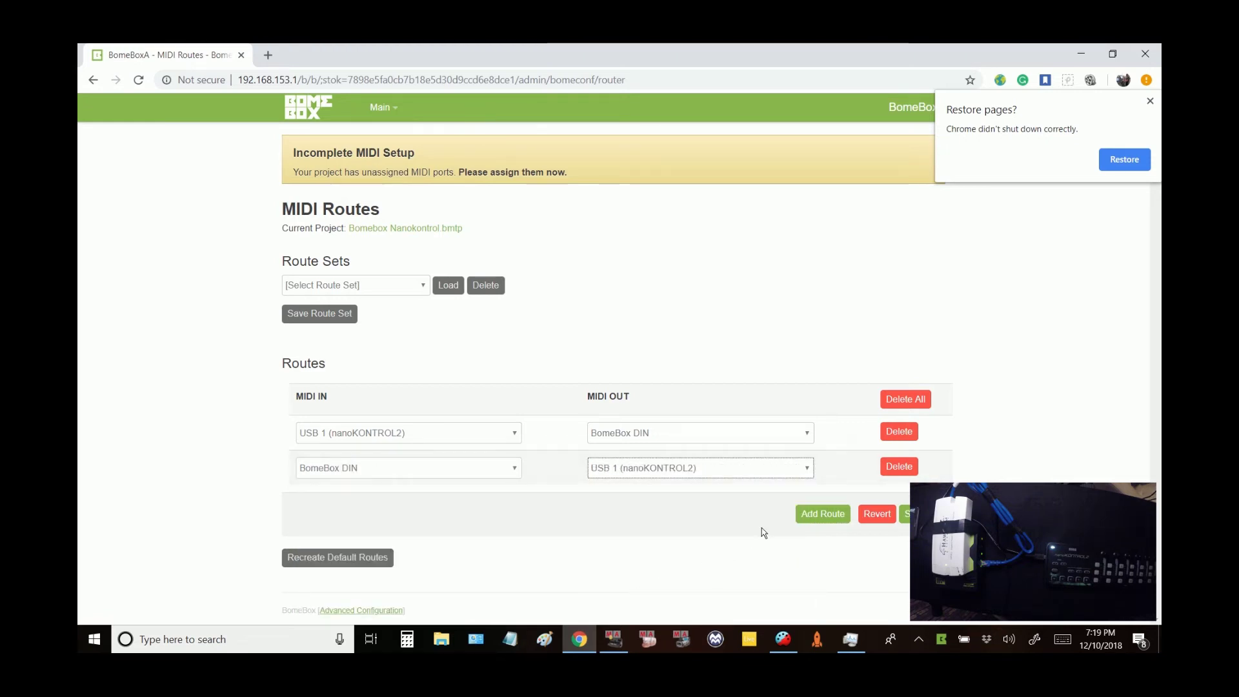
{"action": "left_click", "coordinate": [904, 514]}
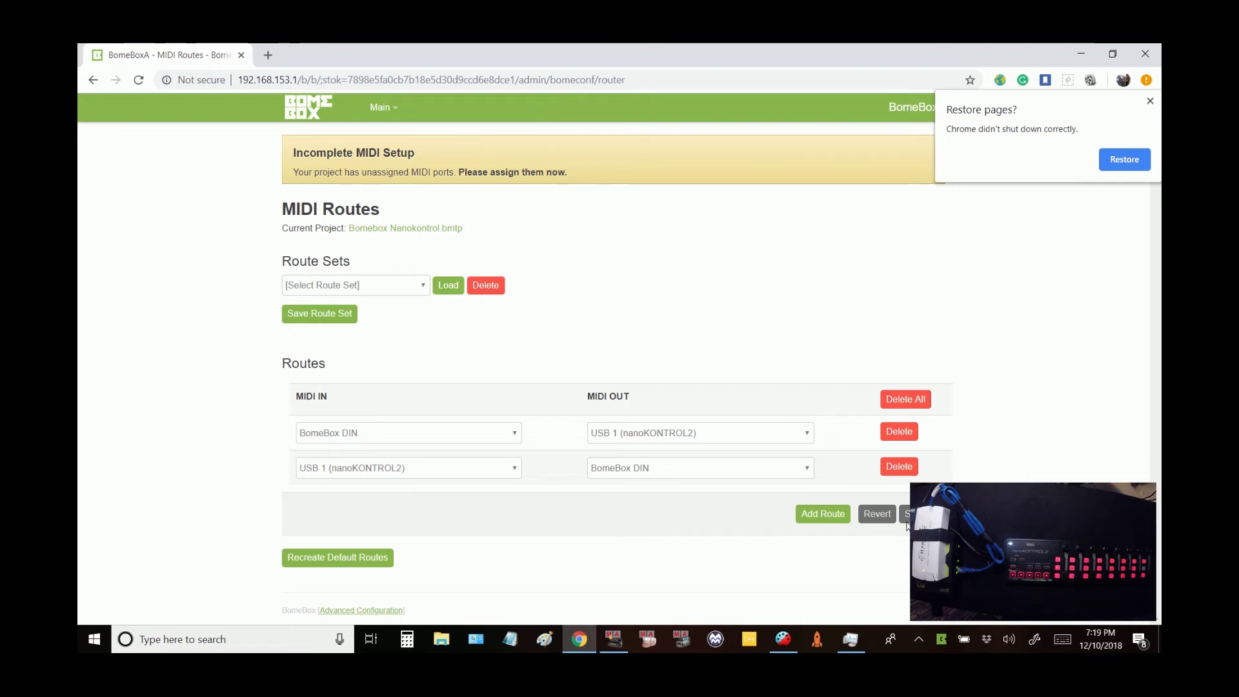
In Bome MIDI Translator Pro, show Project Properties with its default MIDI input and output ports
{"action": "left_click", "coordinate": [795, 641]}
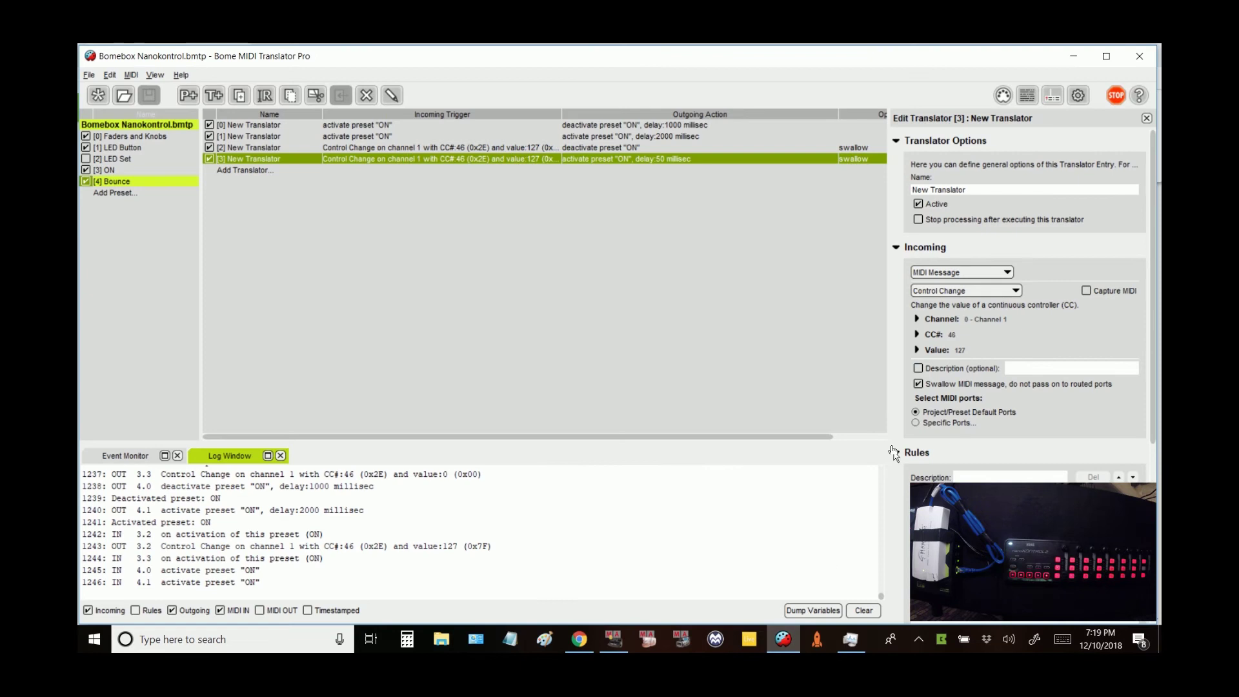
{"action": "left_click", "coordinate": [1004, 96]}
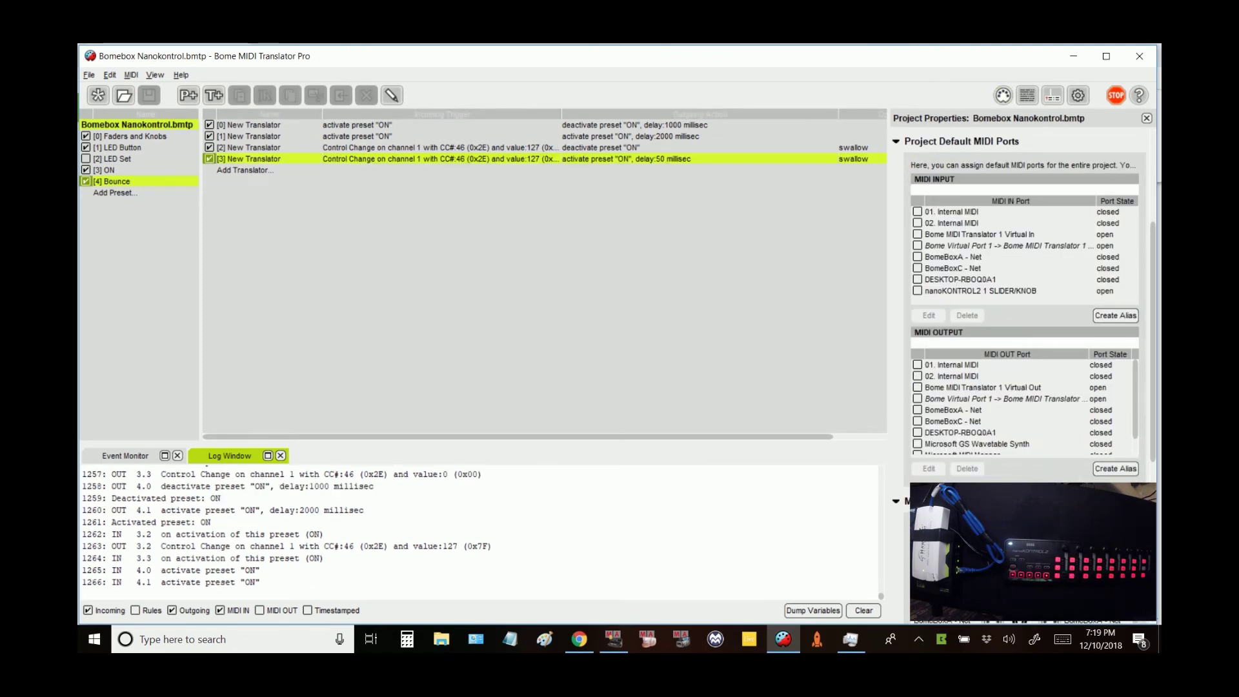
{"action": "scroll", "coordinate": [1114, 397], "scroll_direction": "down", "scroll_amount": 2}
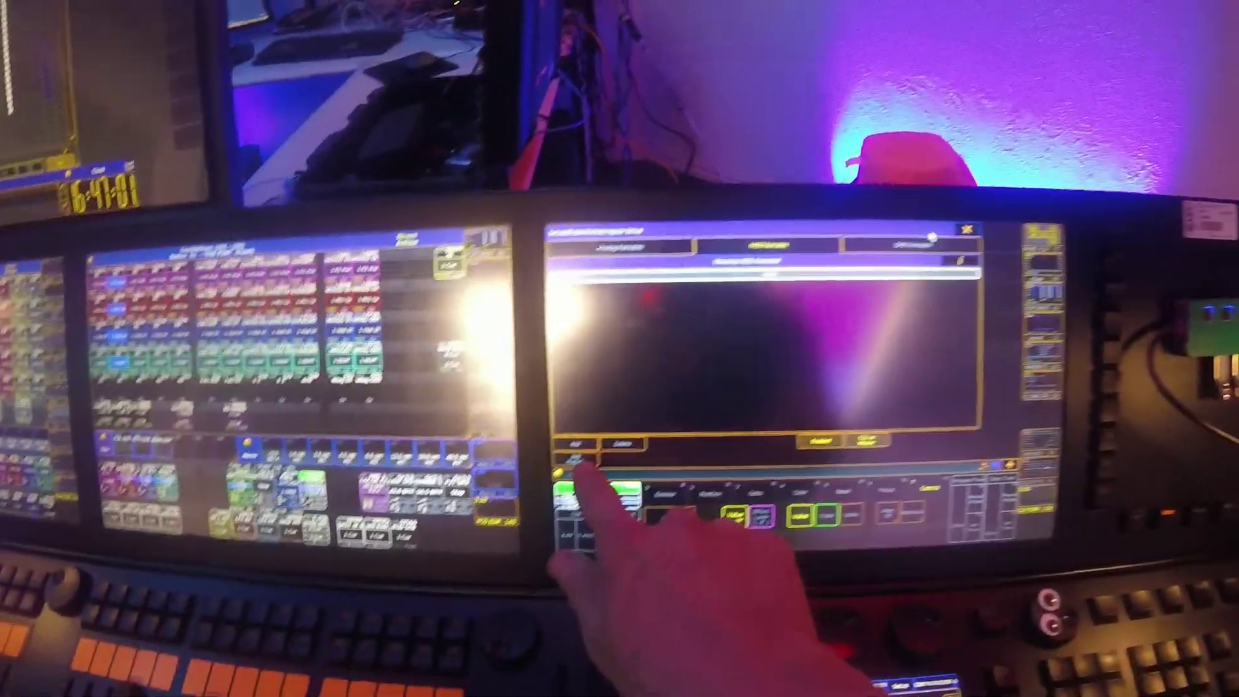
Add several MIDI Input remotes with Add Multiple, then select the first remote's note cell
{"action": "left_click", "coordinate": [620, 410]}
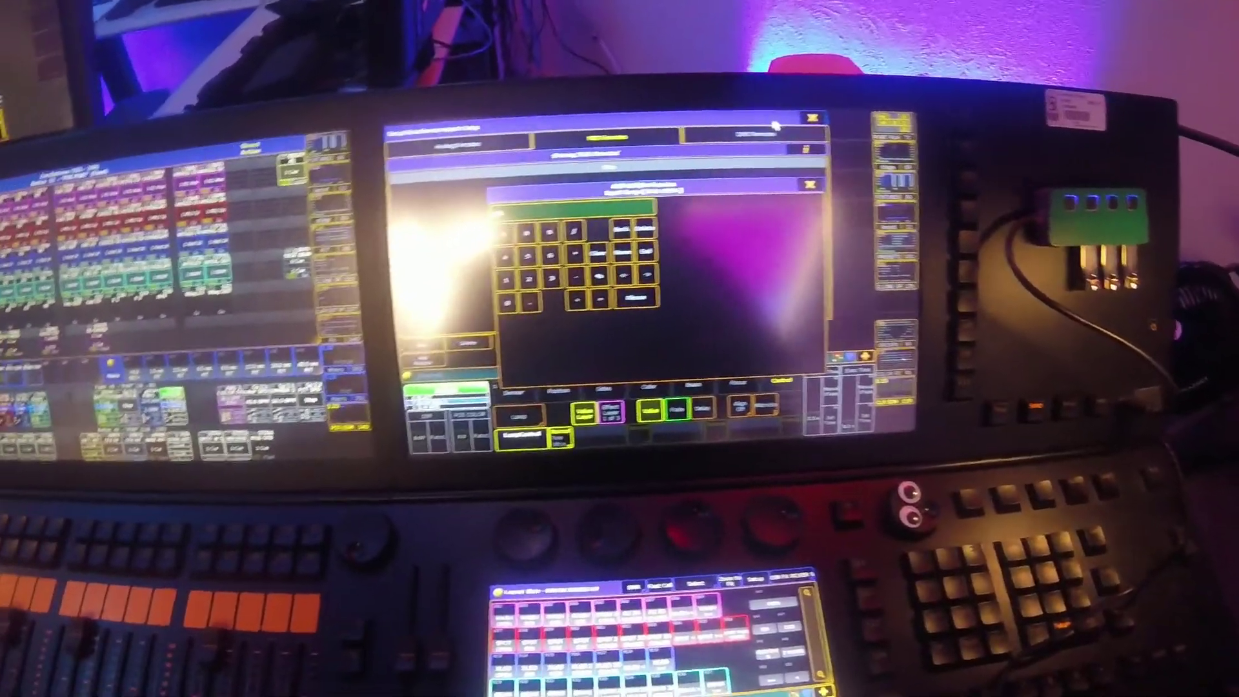
{"action": "left_click", "coordinate": [598, 301]}
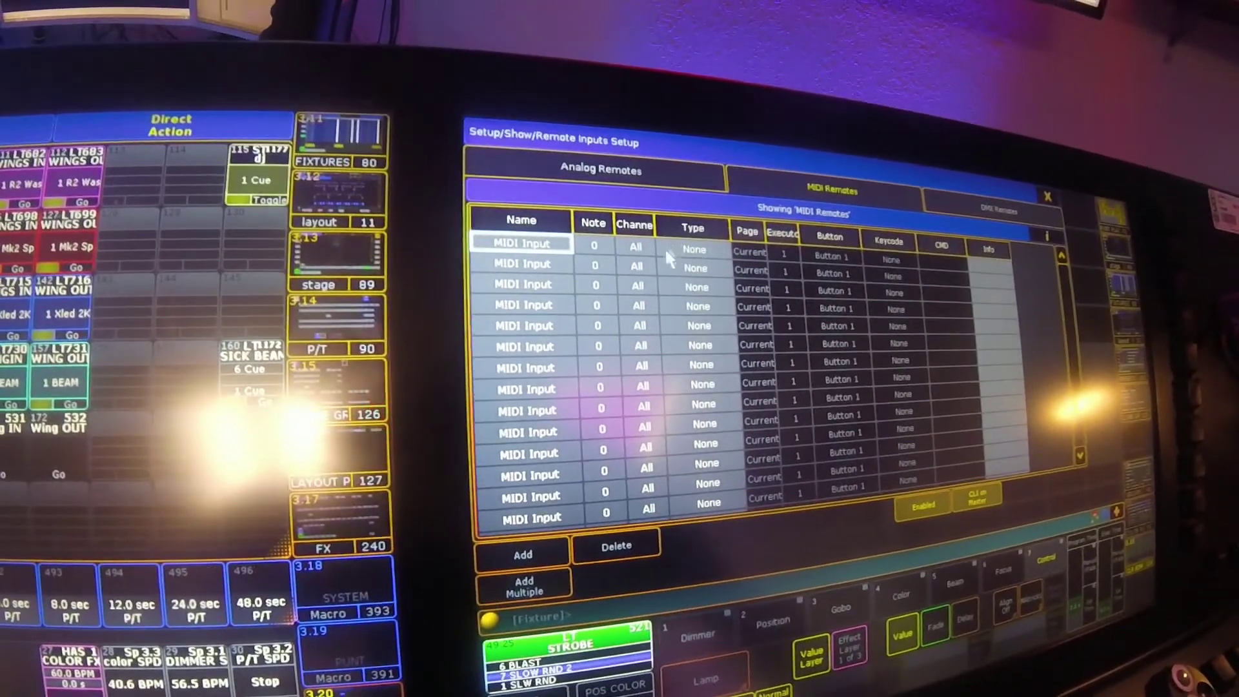
{"action": "left_click", "coordinate": [594, 245]}
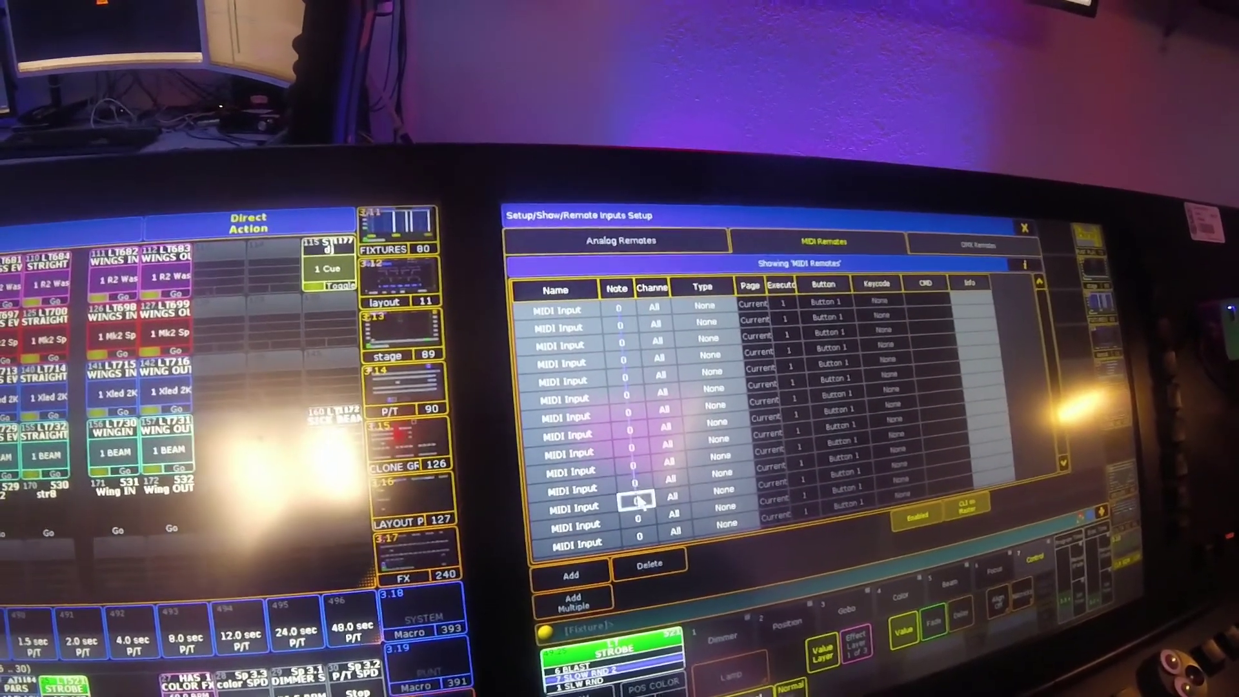
Number all selected remotes' notes consecutively with the range '1 thru 15'
{"action": "left_click", "coordinate": [644, 537]}
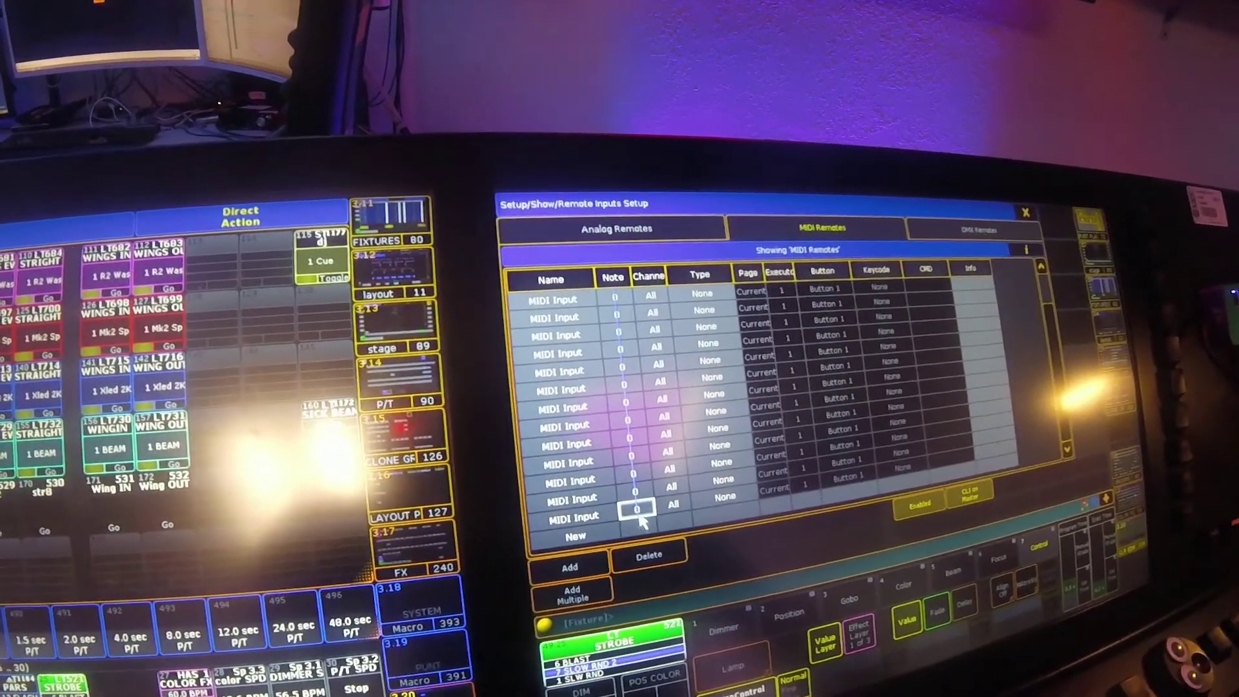
{"action": "left_click", "coordinate": [639, 542]}
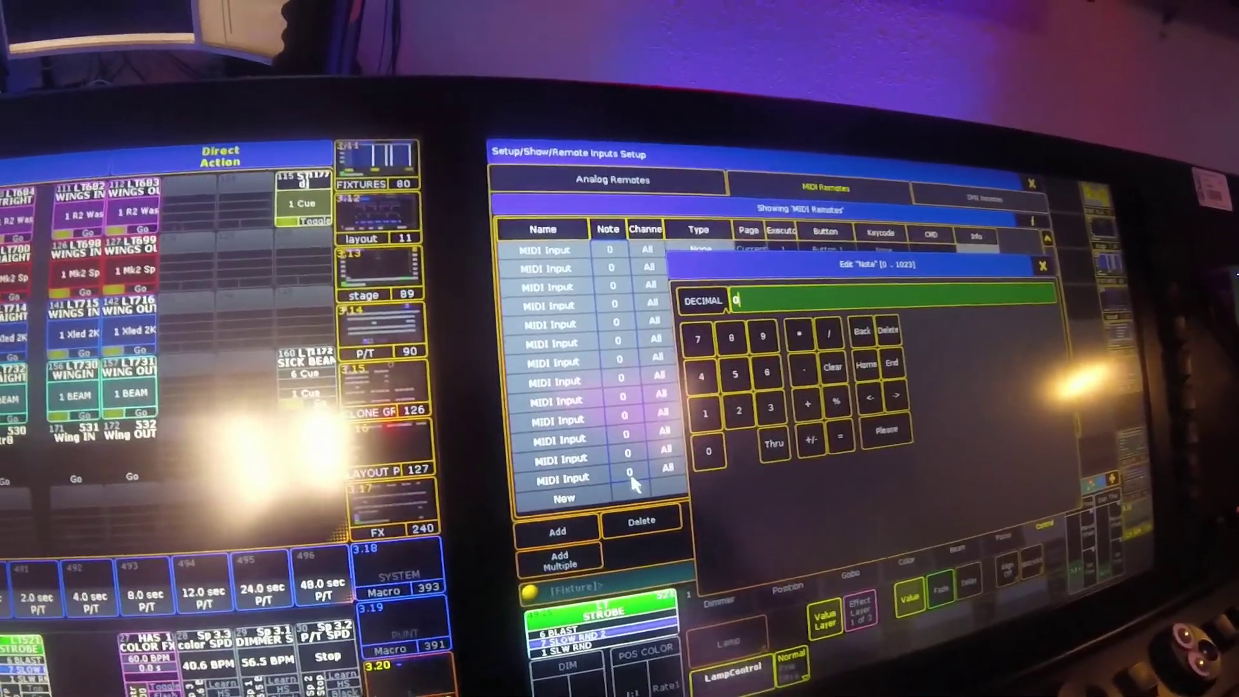
{"action": "type", "text": "1 thru 15"}
{"action": "key", "text": "Return"}
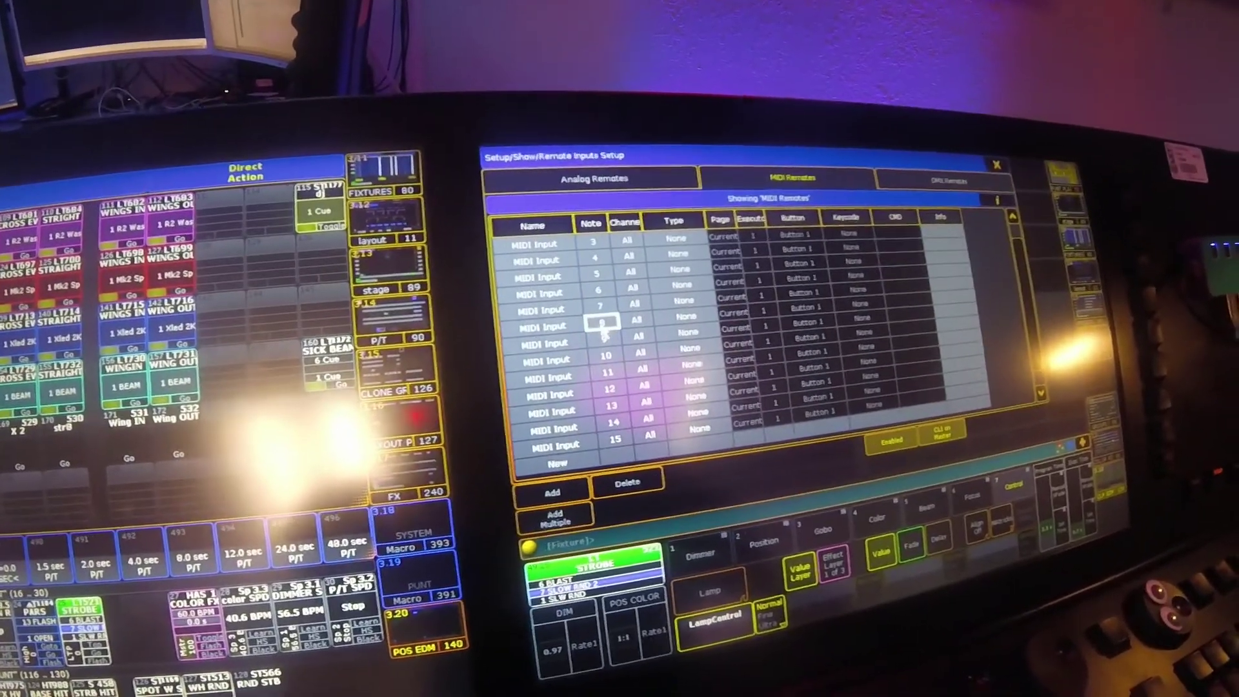
Renumber the remotes holding notes 8–15 to notes 48–55 using a '48 Thru' entry
{"action": "left_click", "coordinate": [609, 353]}
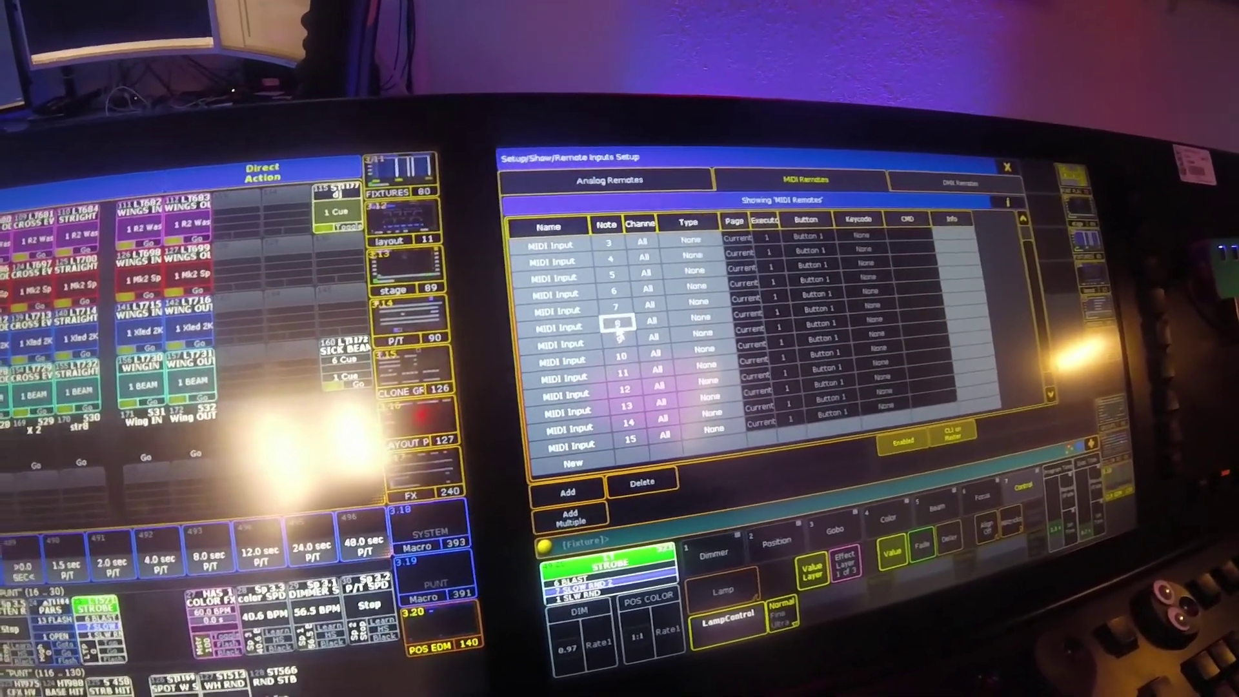
{"action": "left_click_drag", "start_coordinate": [633, 323], "coordinate": [643, 431]}
{"action": "double_click", "coordinate": [638, 456]}
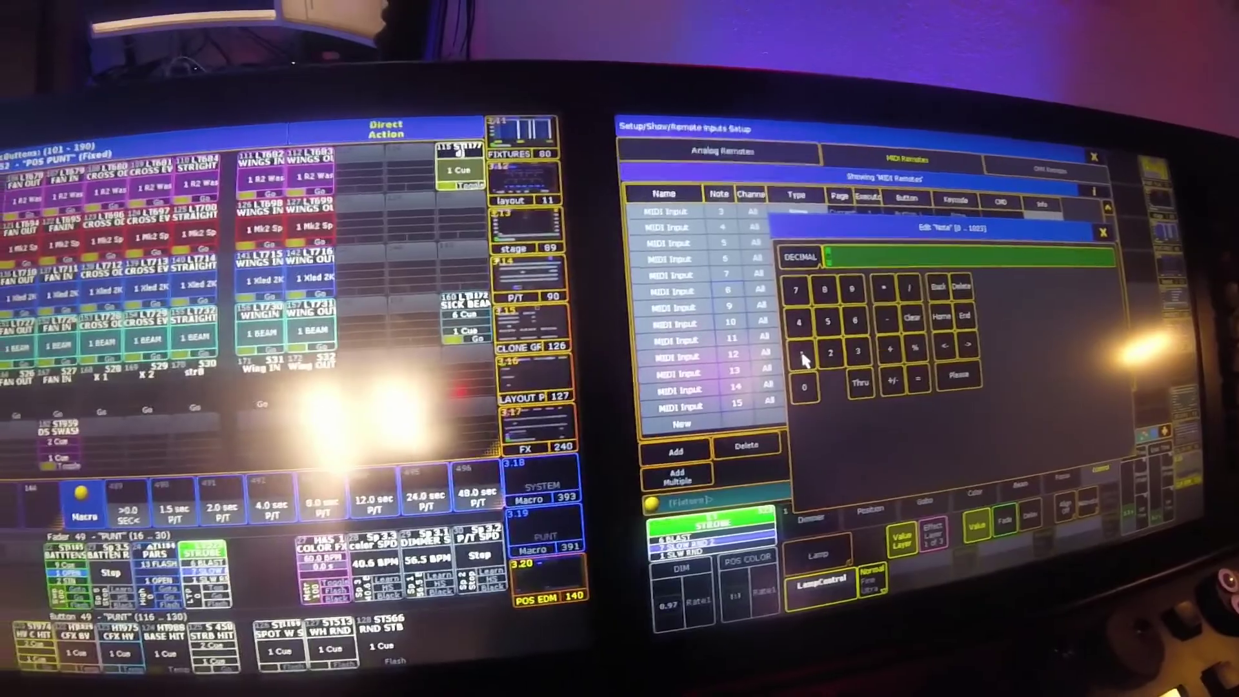
{"action": "type", "text": "48 THRU THRU"}
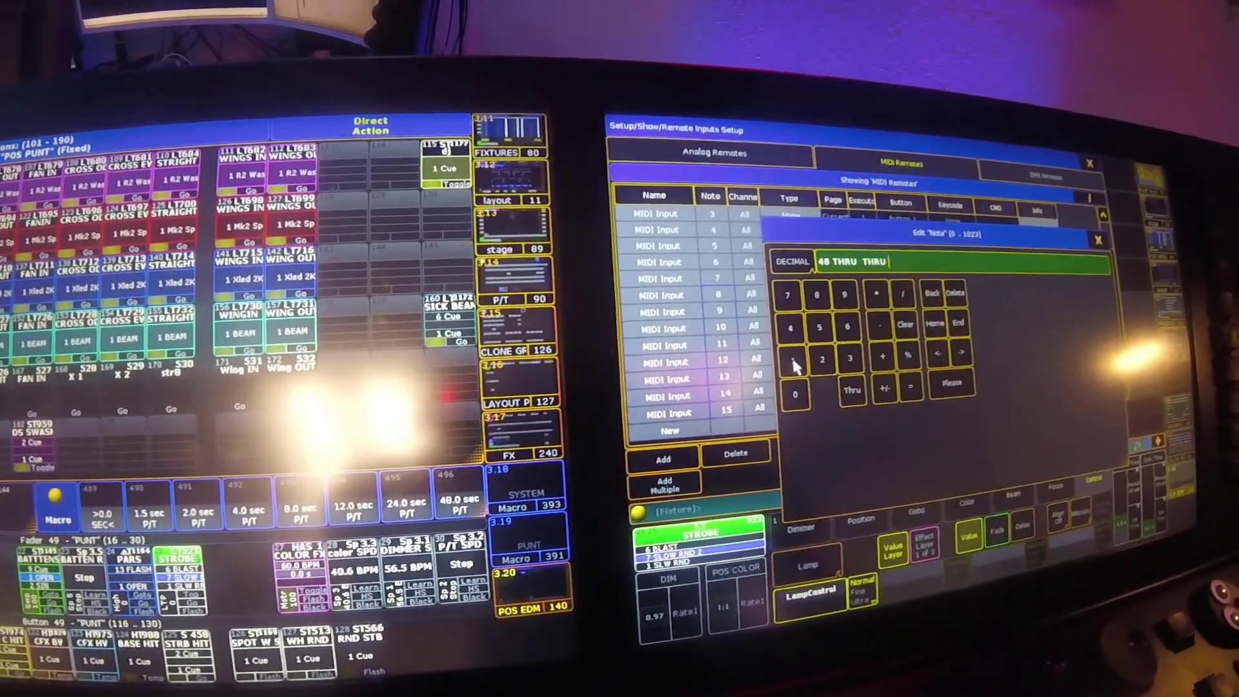
{"action": "key", "text": "Return"}
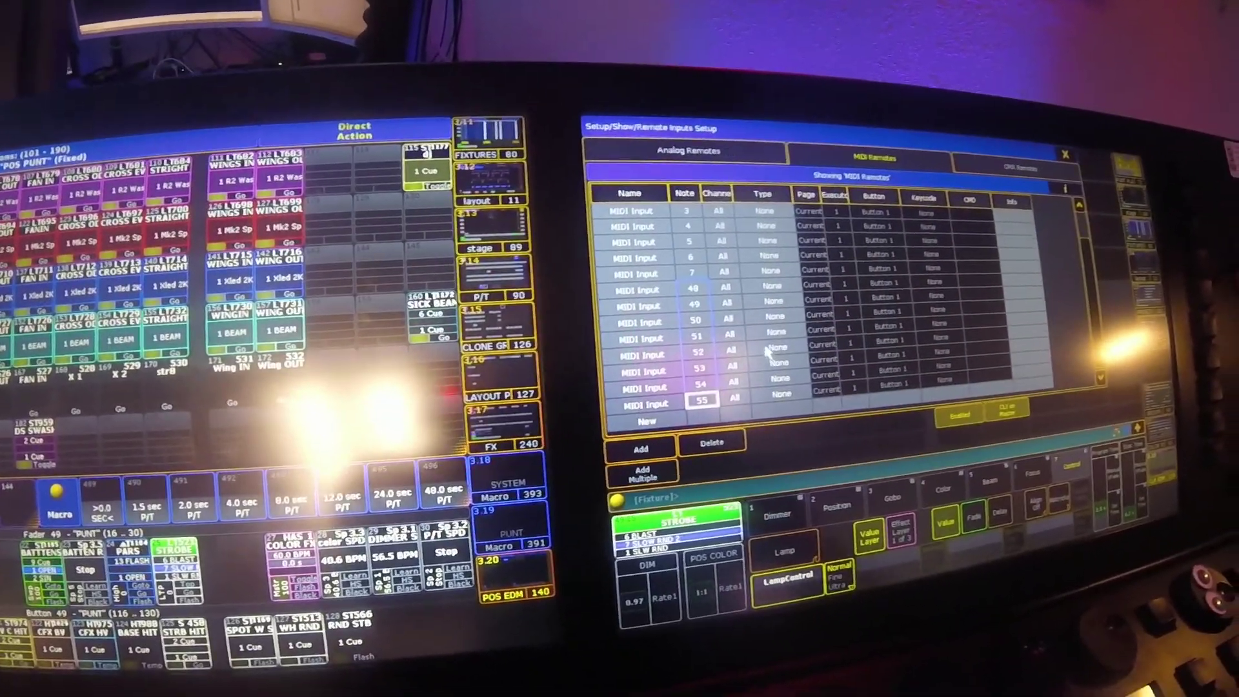
Set every MIDI remote's type to Exec and start editing the Executor numbers
{"action": "scroll", "coordinate": [752, 271], "scroll_direction": "up", "scroll_amount": 3}
{"action": "left_click", "coordinate": [738, 212]}
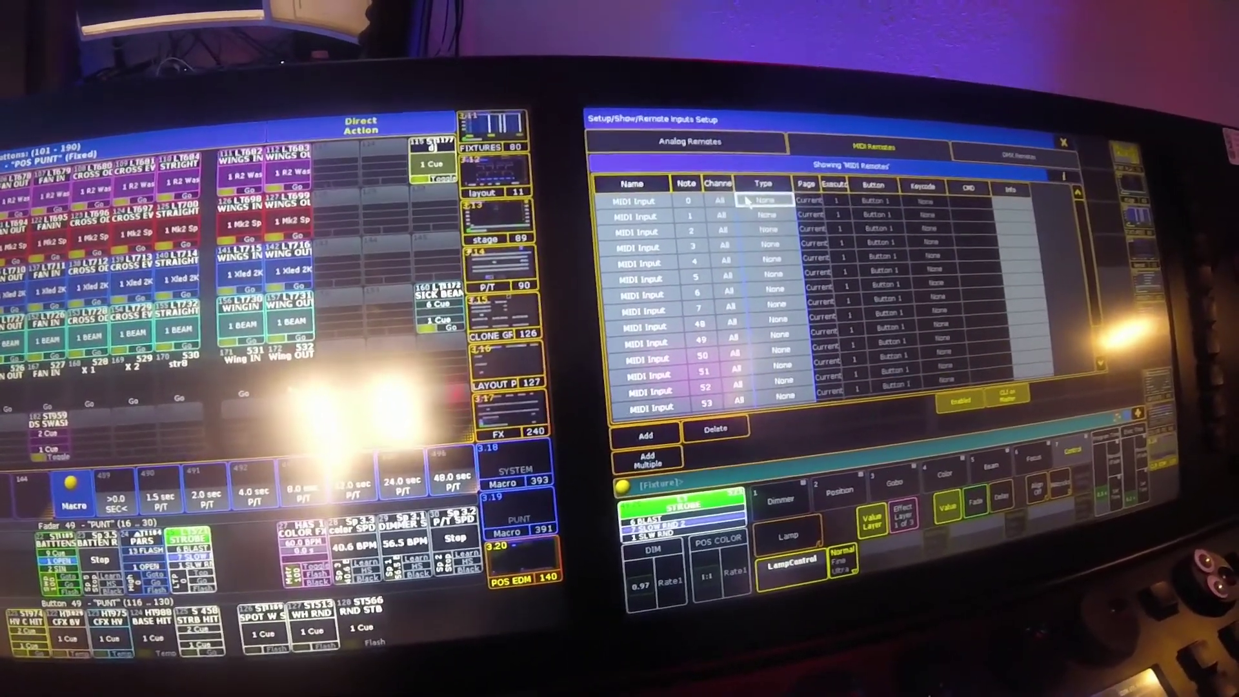
{"action": "left_click", "coordinate": [750, 219]}
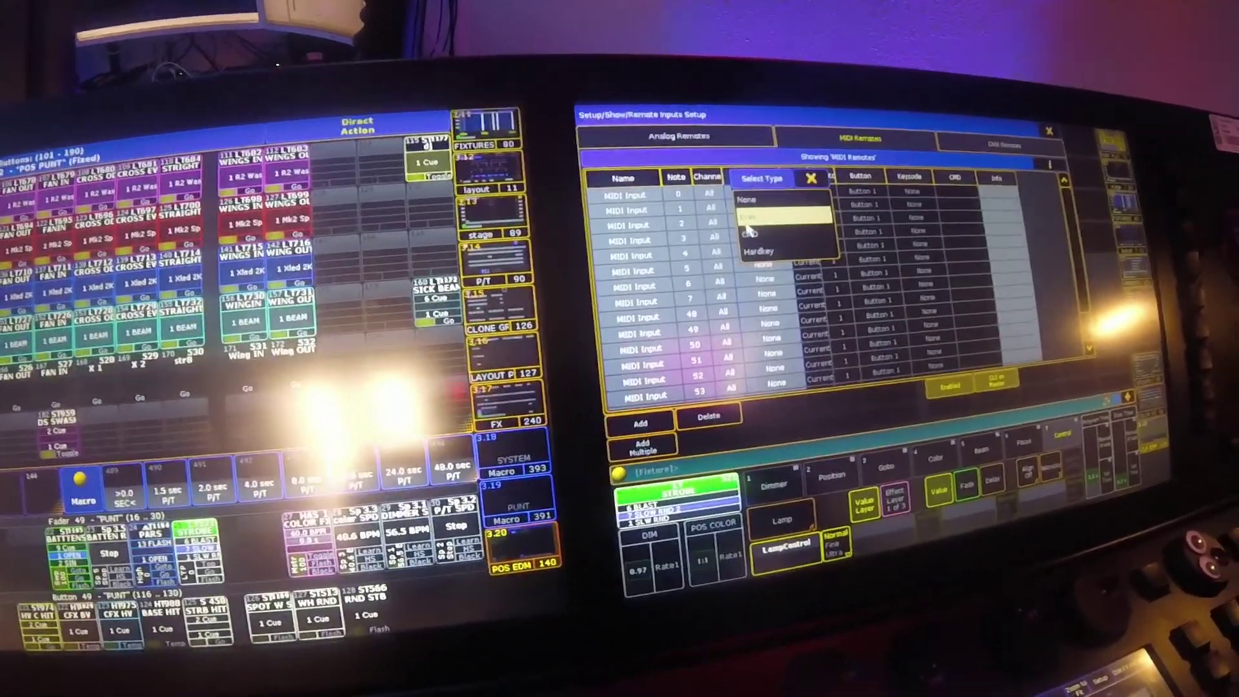
{"action": "left_click", "coordinate": [762, 238]}
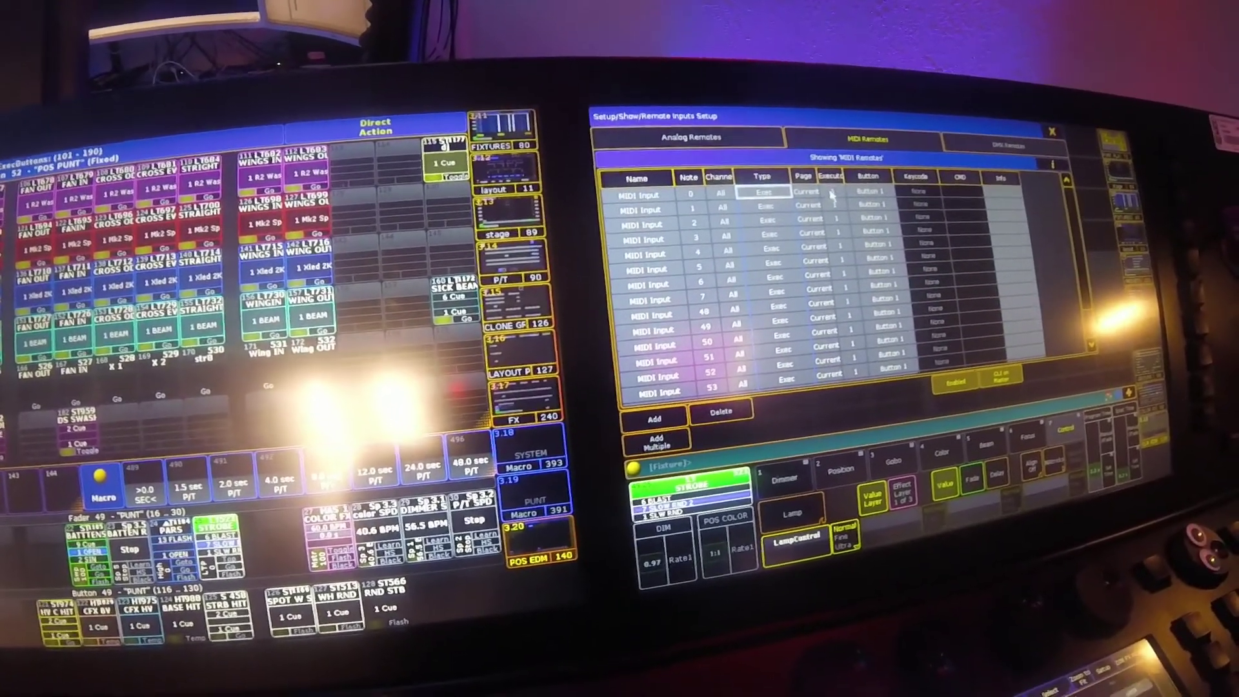
{"action": "scroll", "coordinate": [839, 310], "scroll_direction": "down", "scroll_amount": 3}
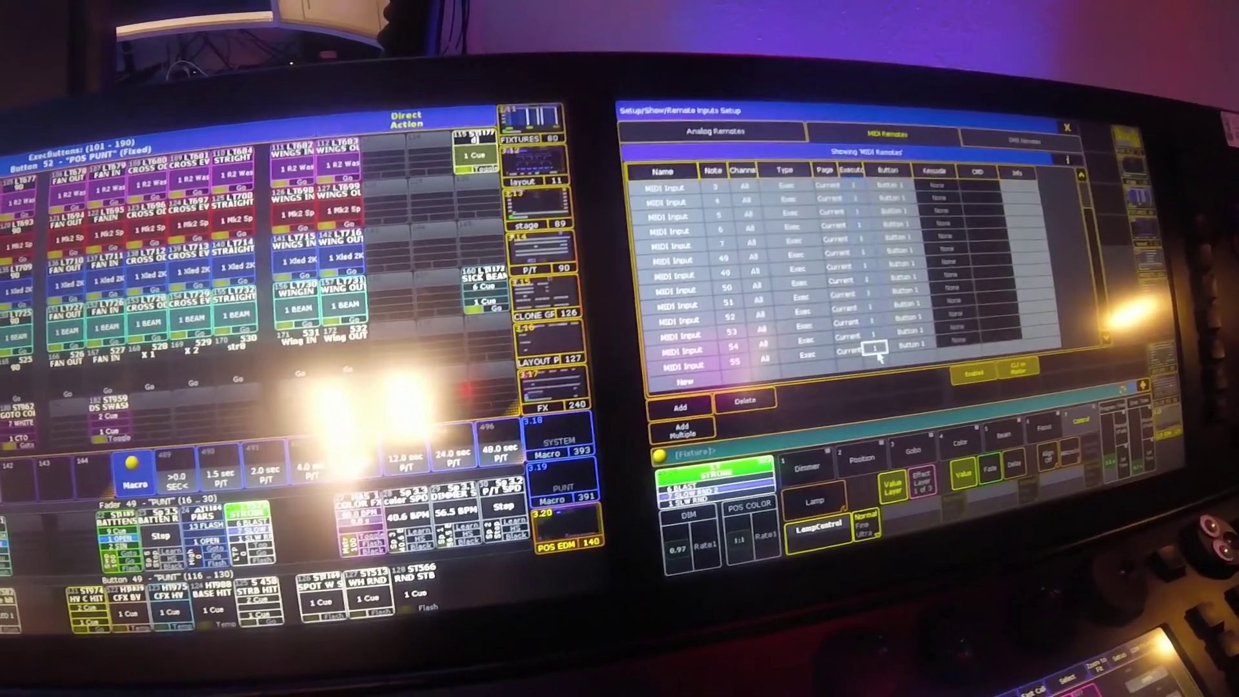
{"action": "left_click", "coordinate": [857, 354]}
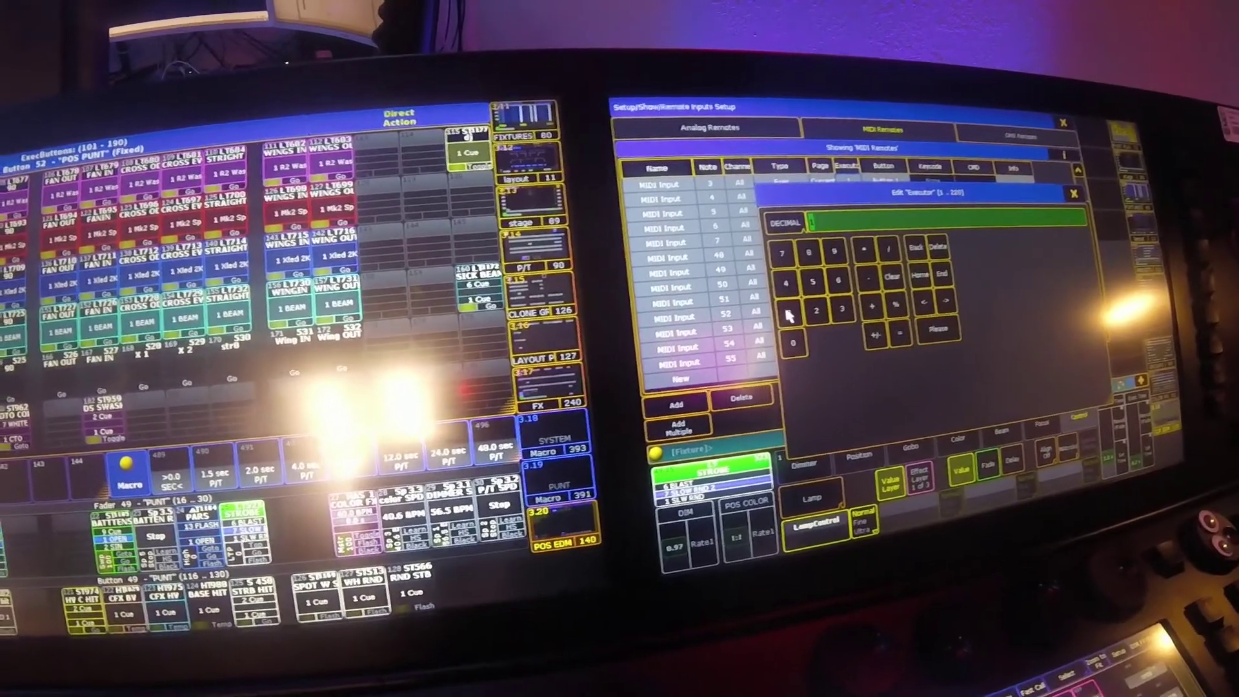